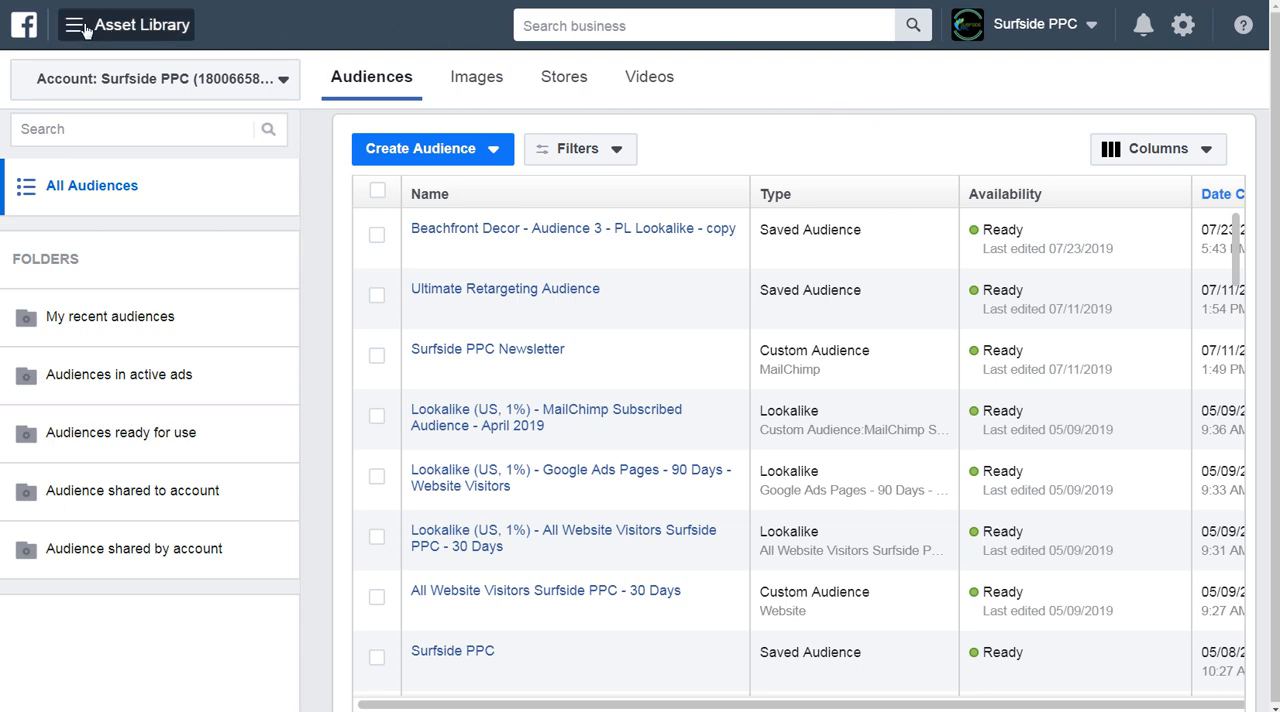
# Start creating a new saved audience from the audience list.
pyautogui.moveTo(90, 32)
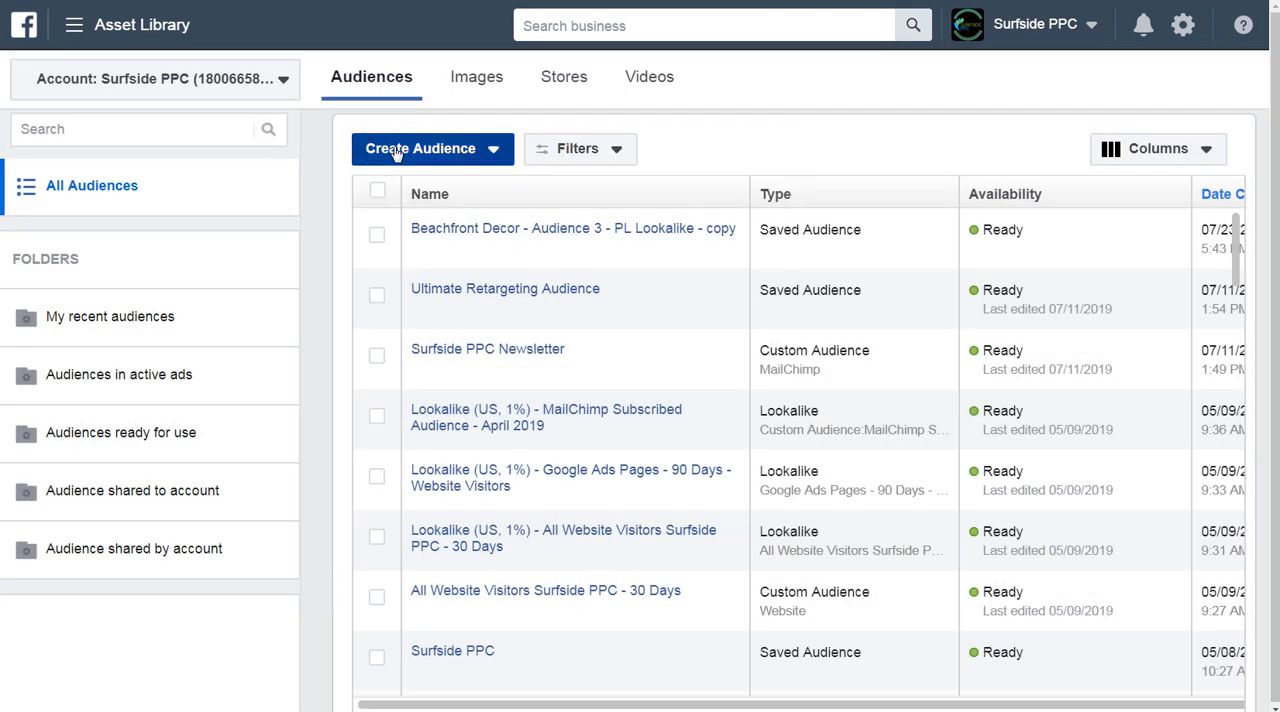
pyautogui.click(388, 152)
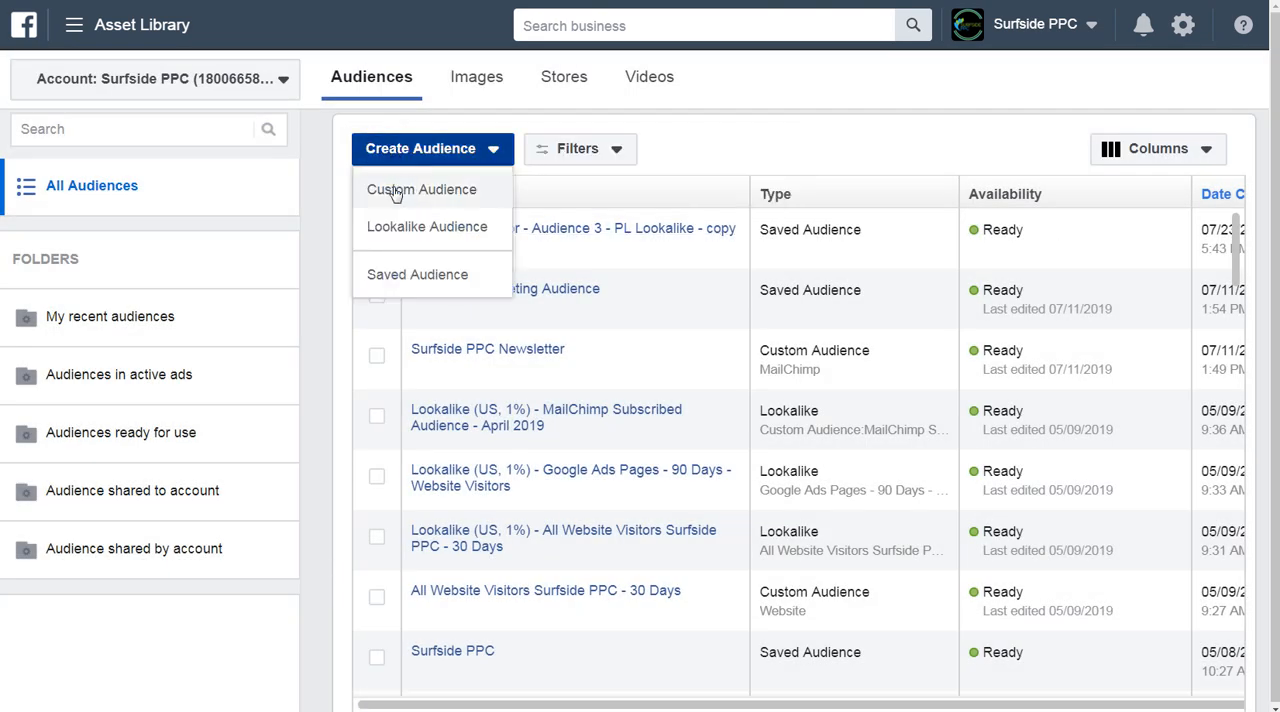
pyautogui.click(381, 278)
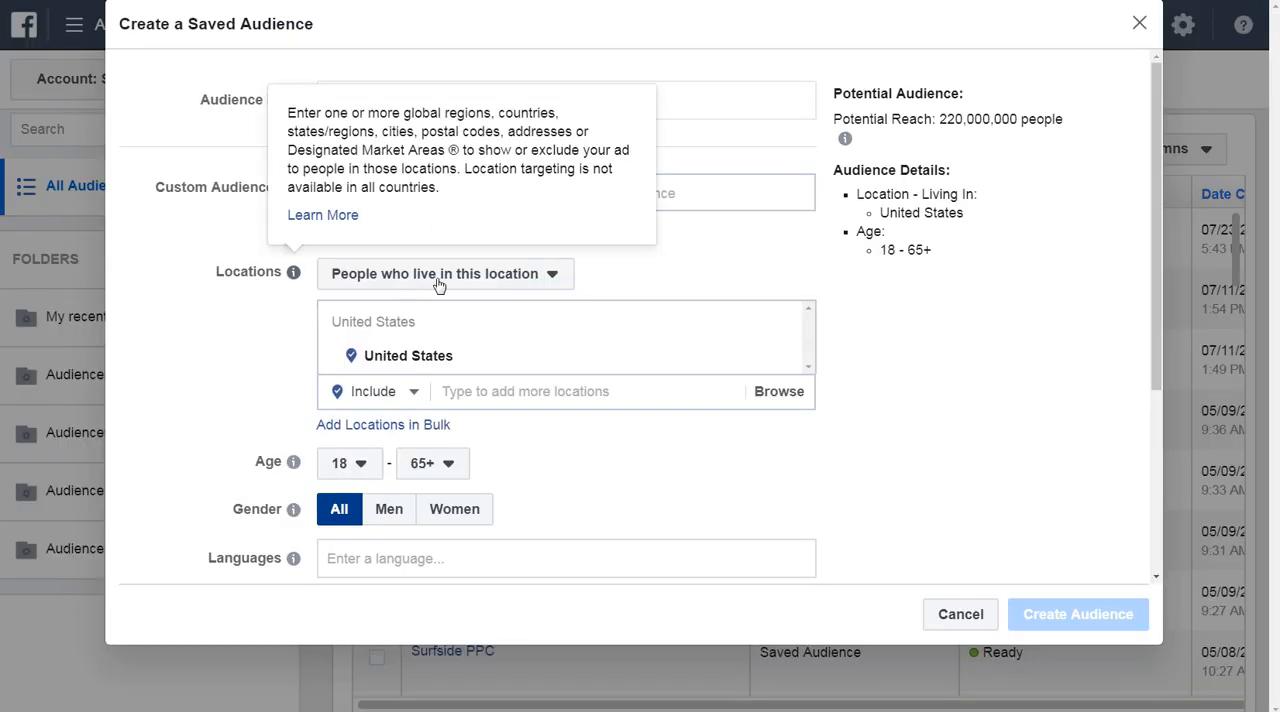
# Check the descriptions of the location targeting options and choose People traveling in this location.
pyautogui.click(551, 284)
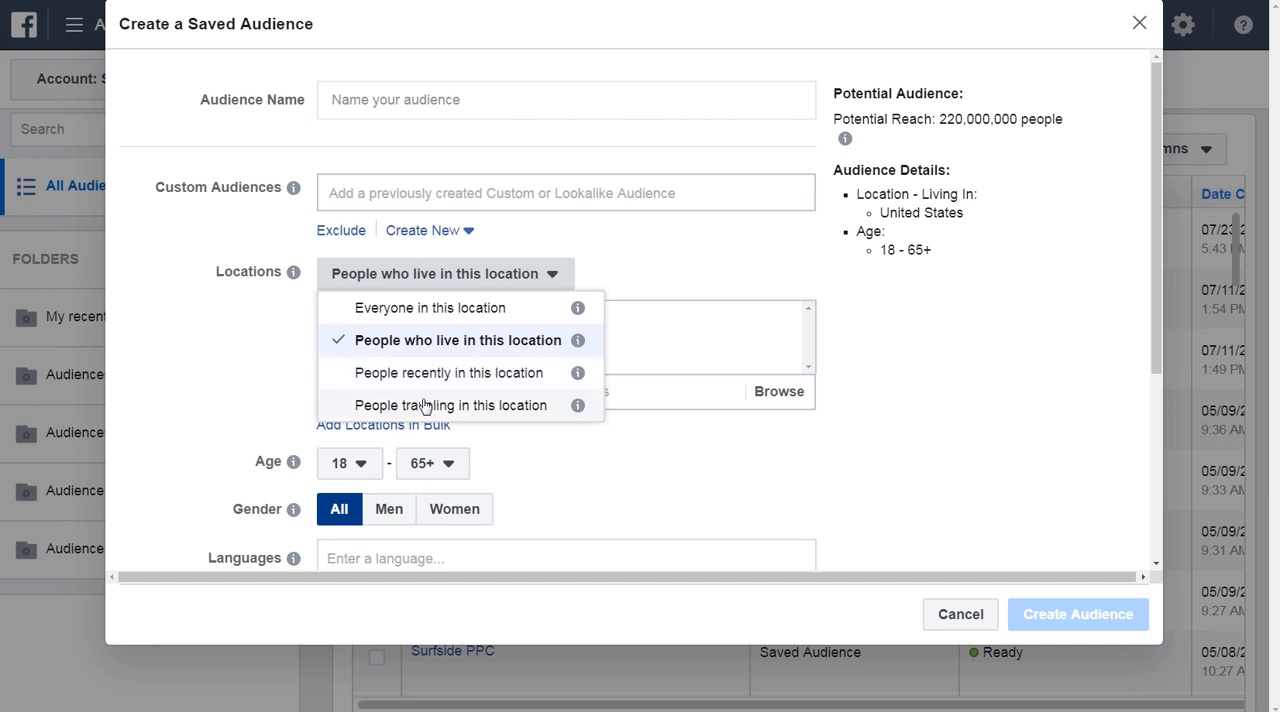
pyautogui.moveTo(580, 409)
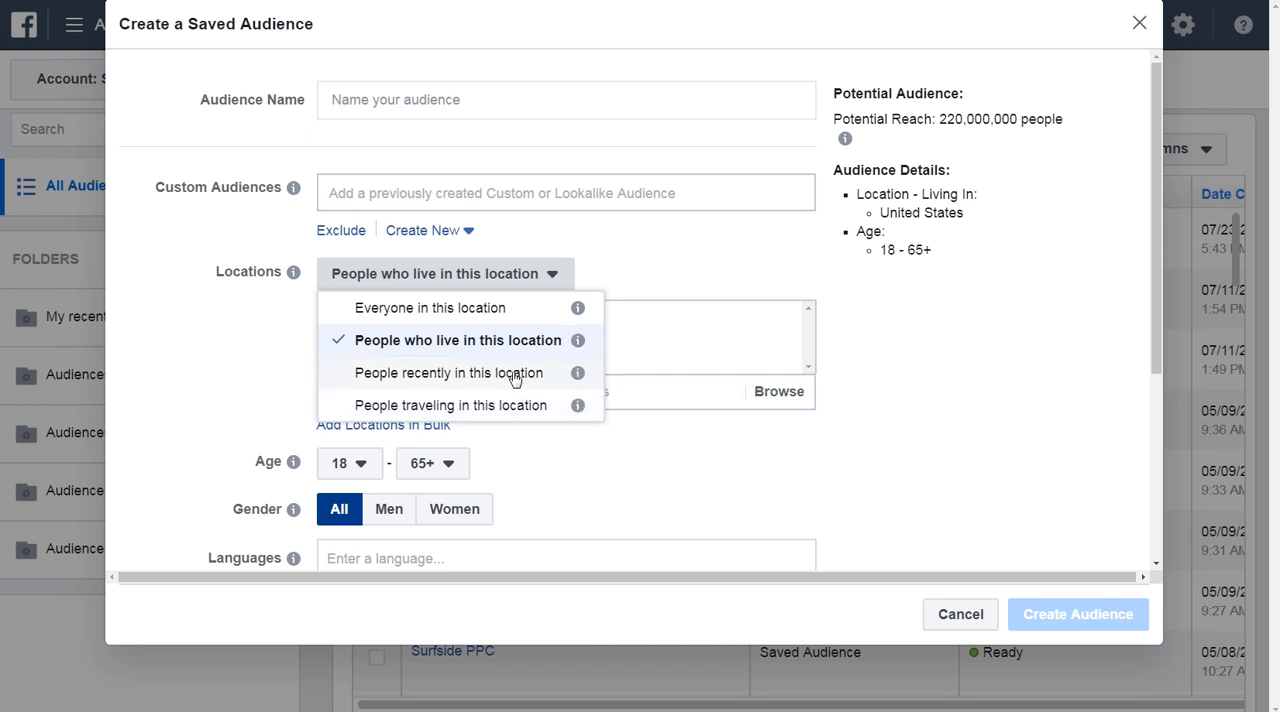
pyautogui.moveTo(578, 379)
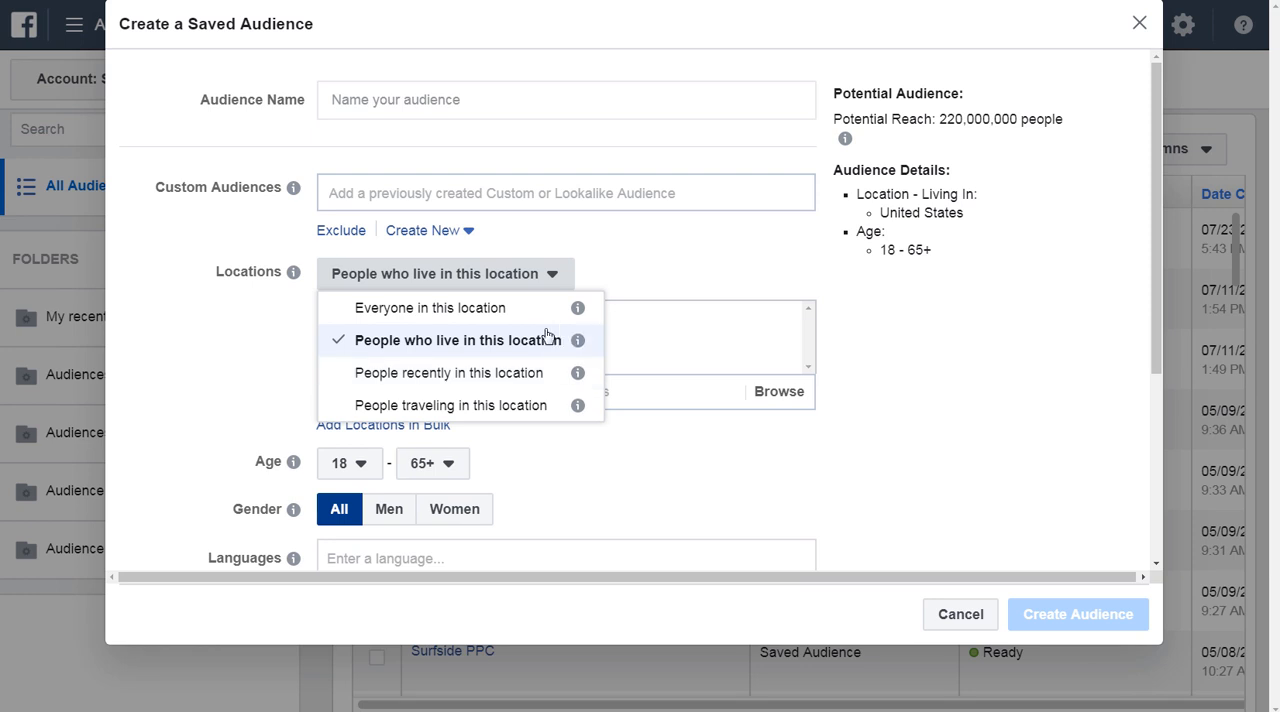
pyautogui.moveTo(578, 342)
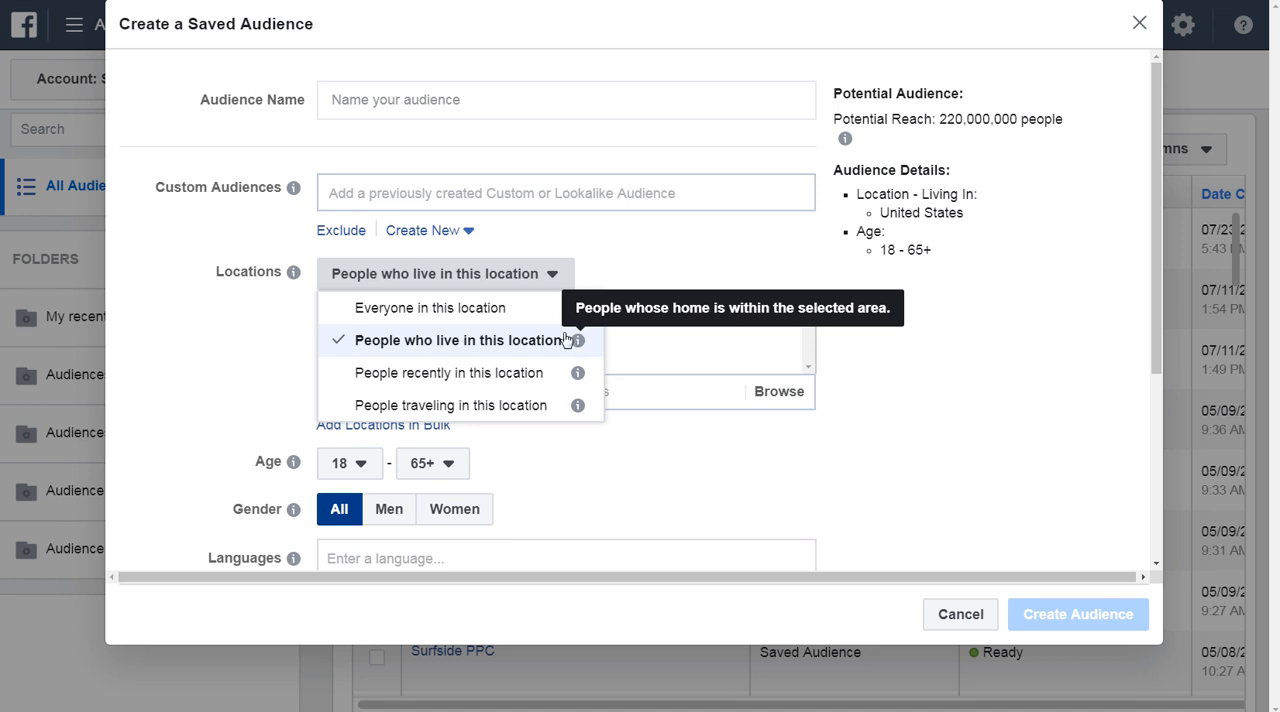
pyautogui.moveTo(584, 314)
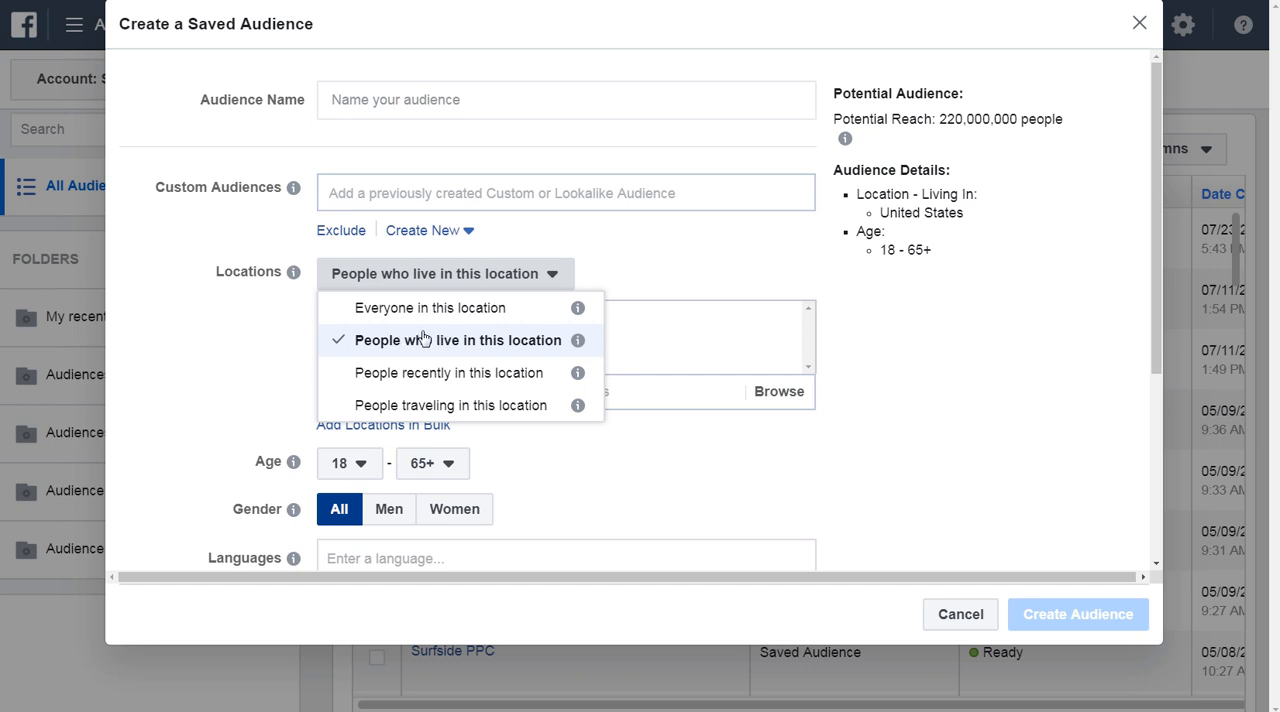
pyautogui.click(414, 406)
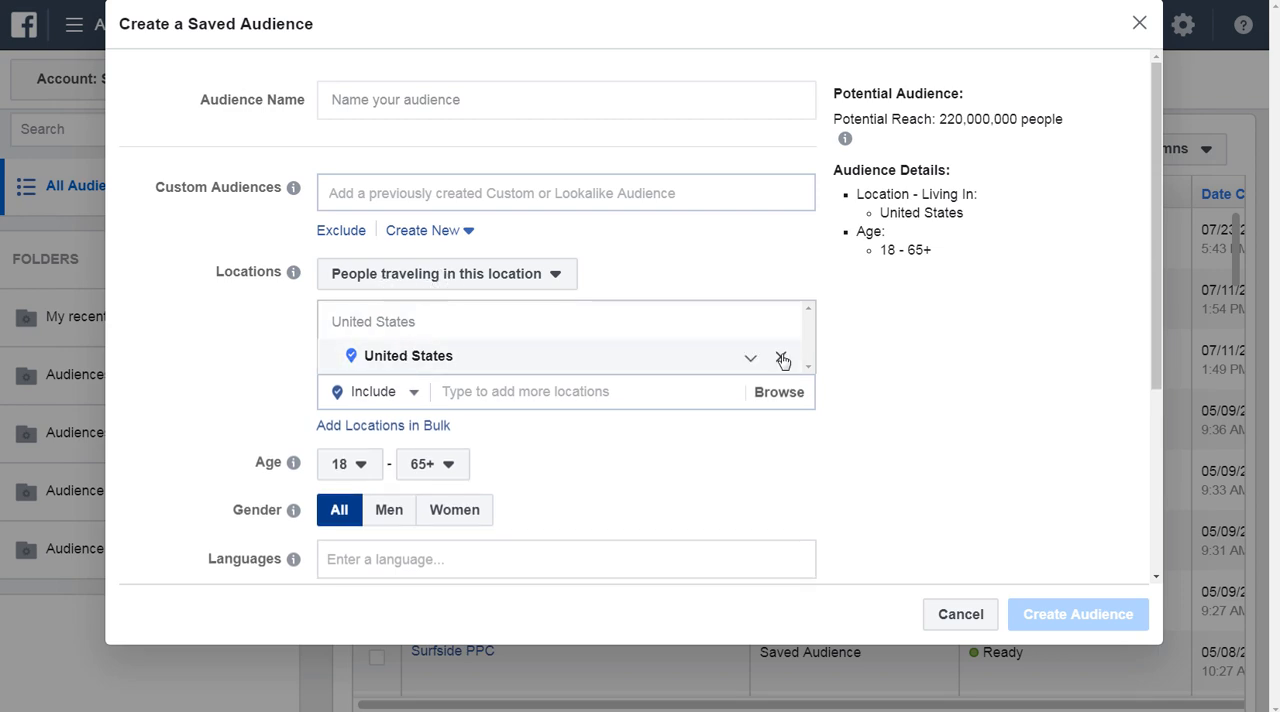
# Remove United States from the targeted locations and include Myrtle Beach, South Carolina instead.
pyautogui.click(780, 357)
pyautogui.click(527, 320)
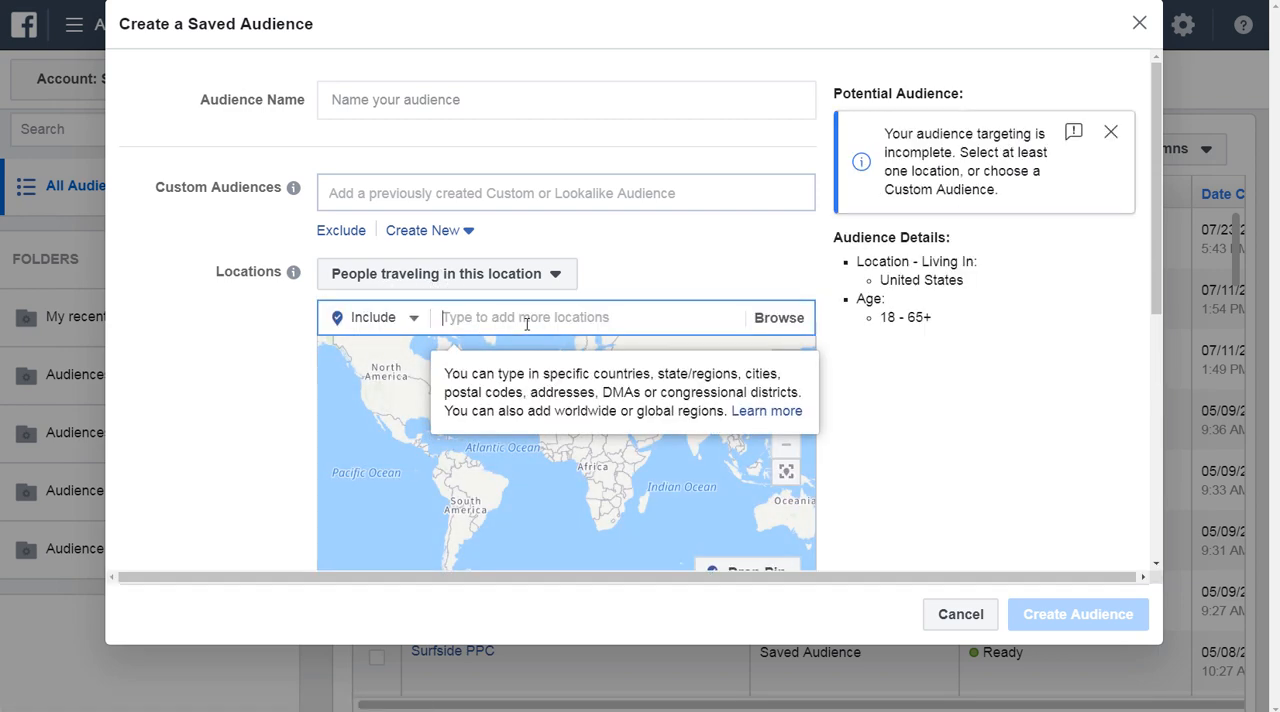
pyautogui.write('myrtle beach')
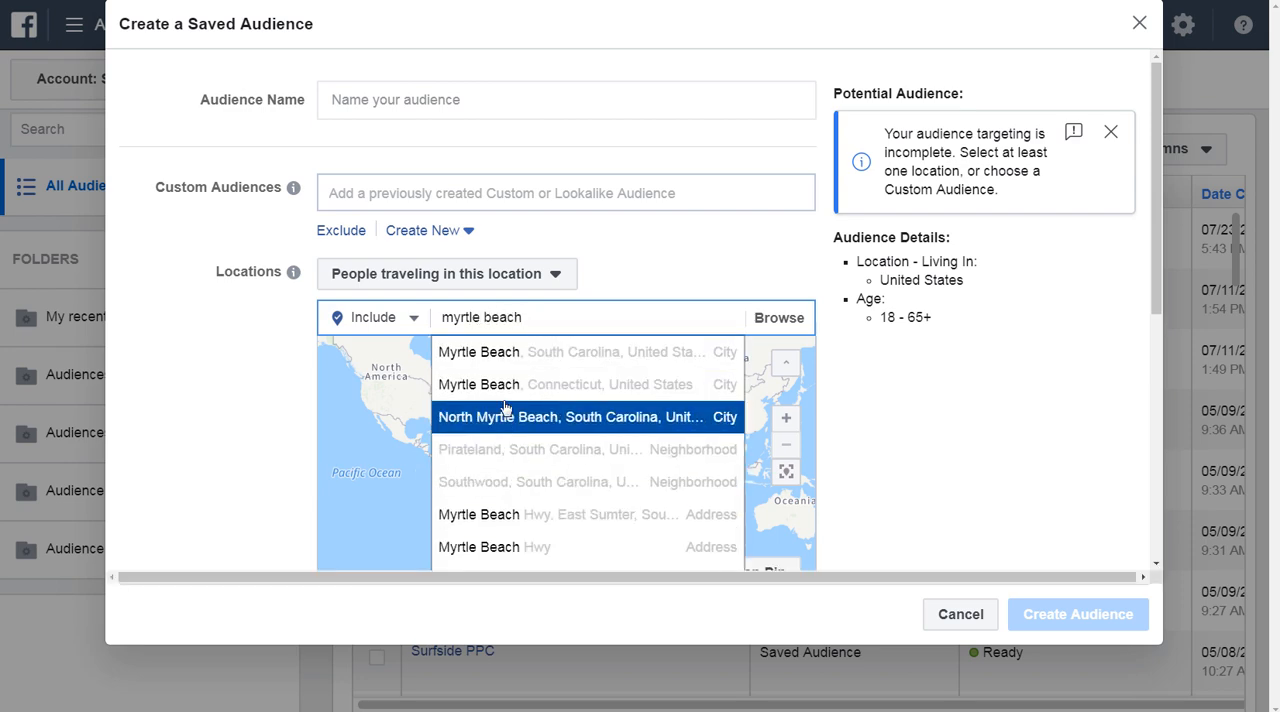
pyautogui.click(527, 355)
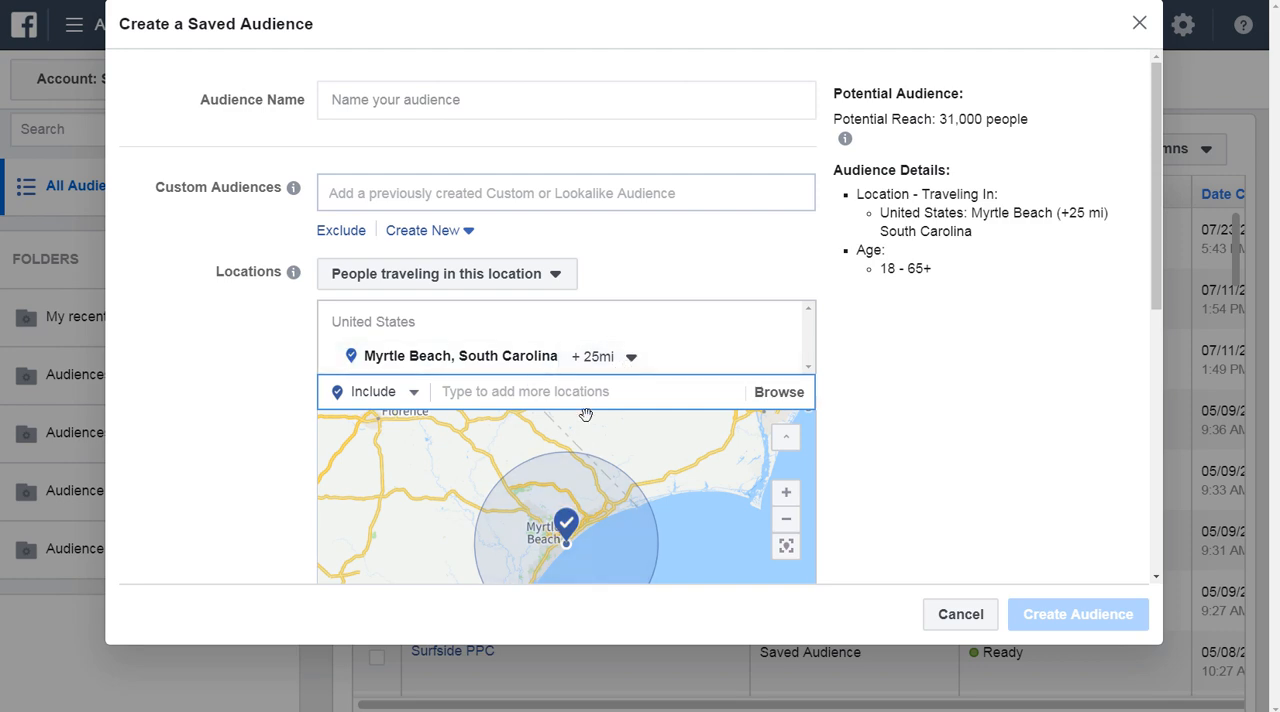
# Inspect the Myrtle Beach area on the map and set its targeting radius to 50 mi.
pyautogui.scroll(-1, 706, 520)
pyautogui.moveTo(586, 506); pyautogui.dragTo(620, 463)
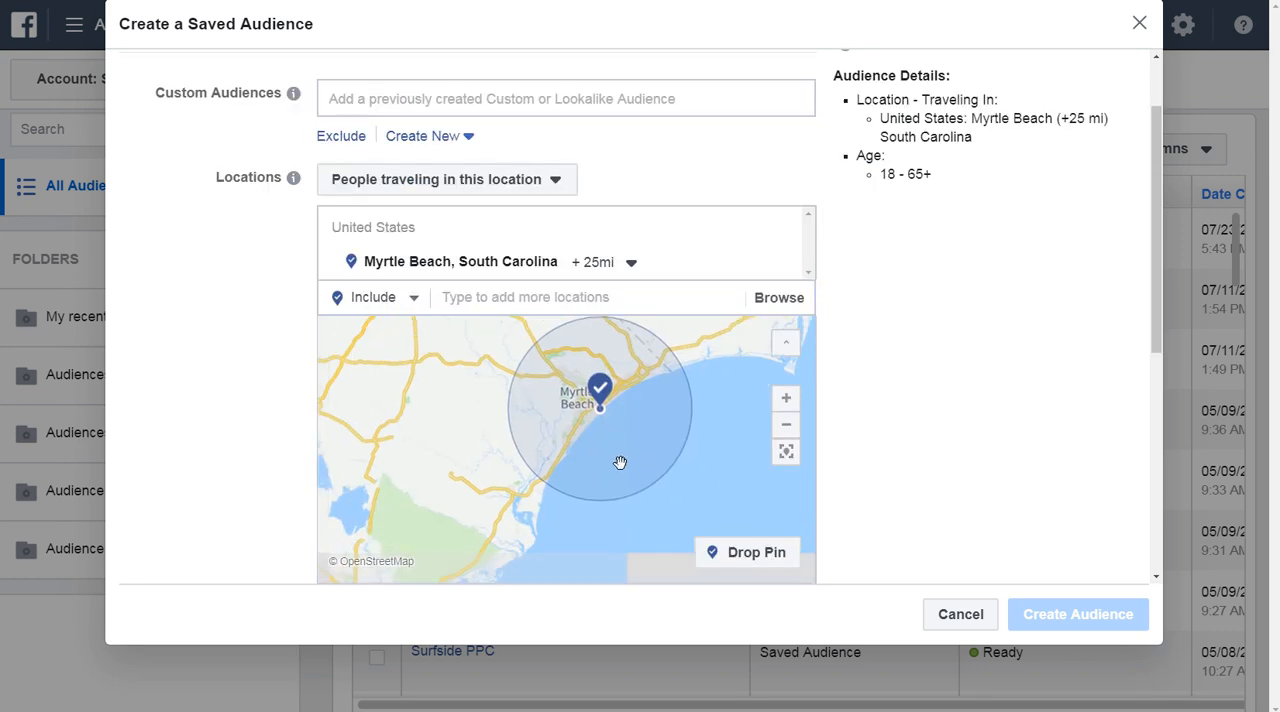
pyautogui.scroll(1, 608, 428)
pyautogui.moveTo(595, 407); pyautogui.dragTo(603, 427)
pyautogui.scroll(1, 603, 424)
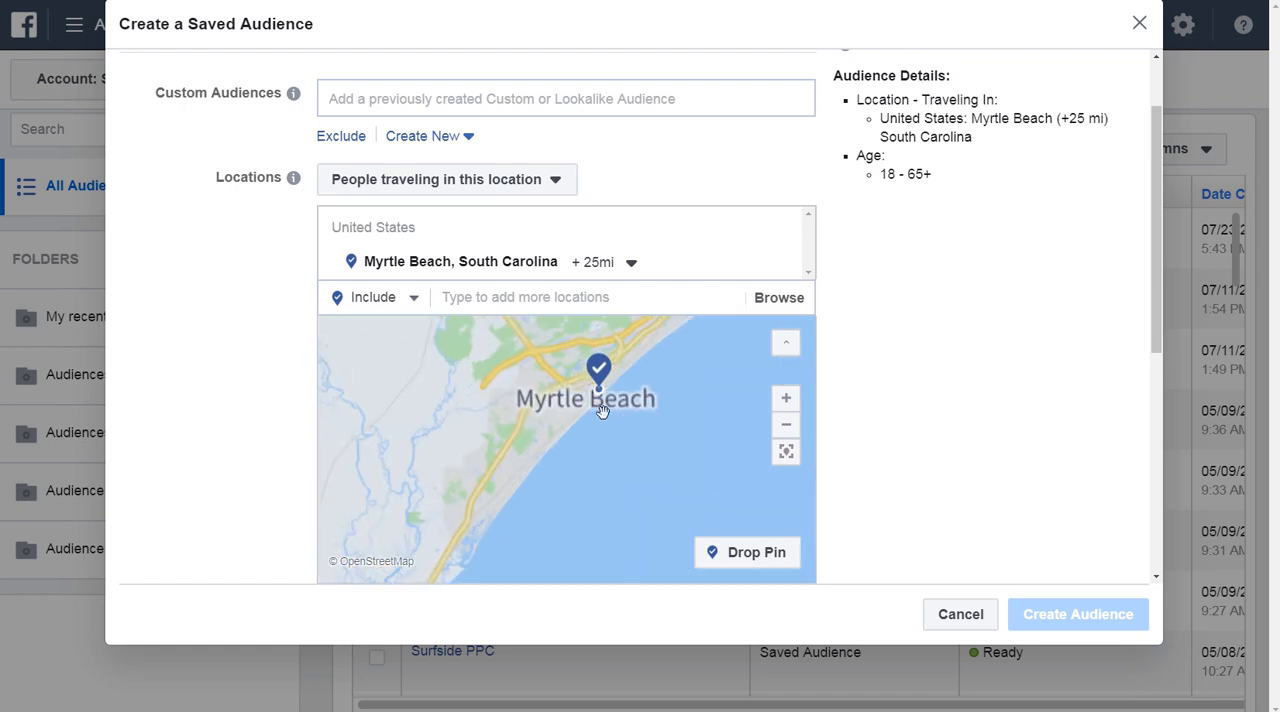
pyautogui.click(598, 262)
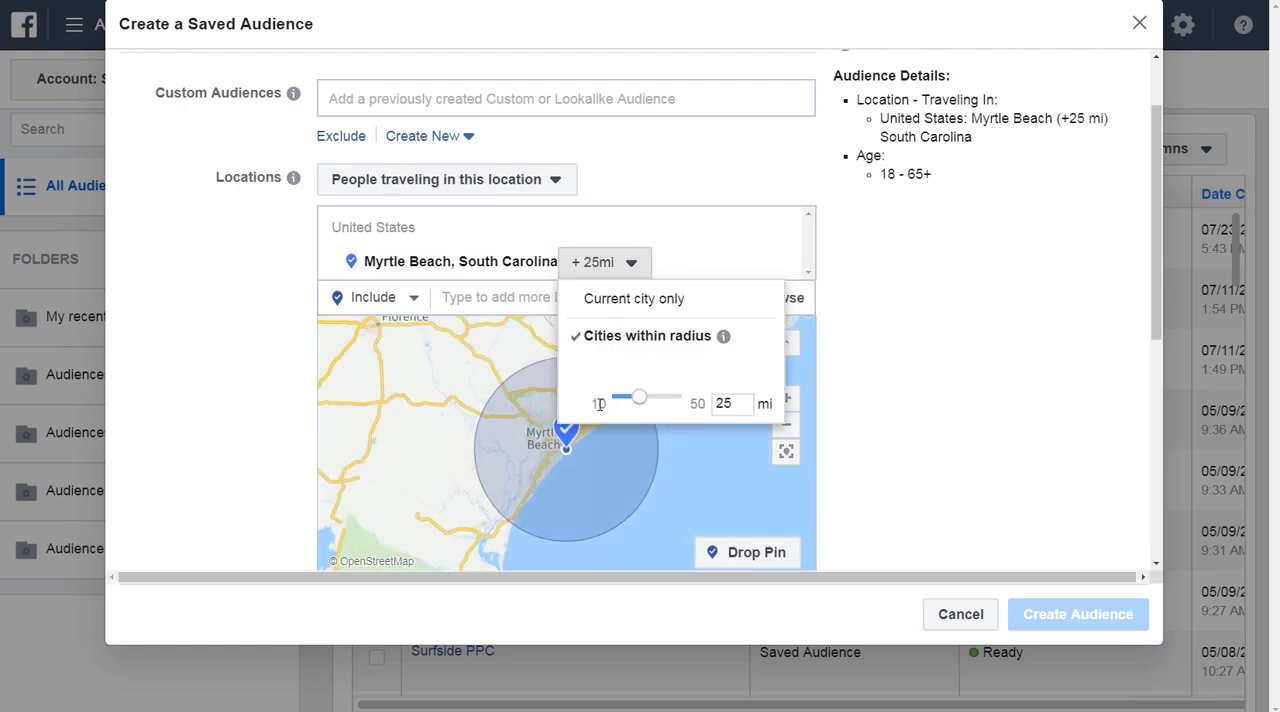
pyautogui.moveTo(610, 405); pyautogui.dragTo(693, 403)
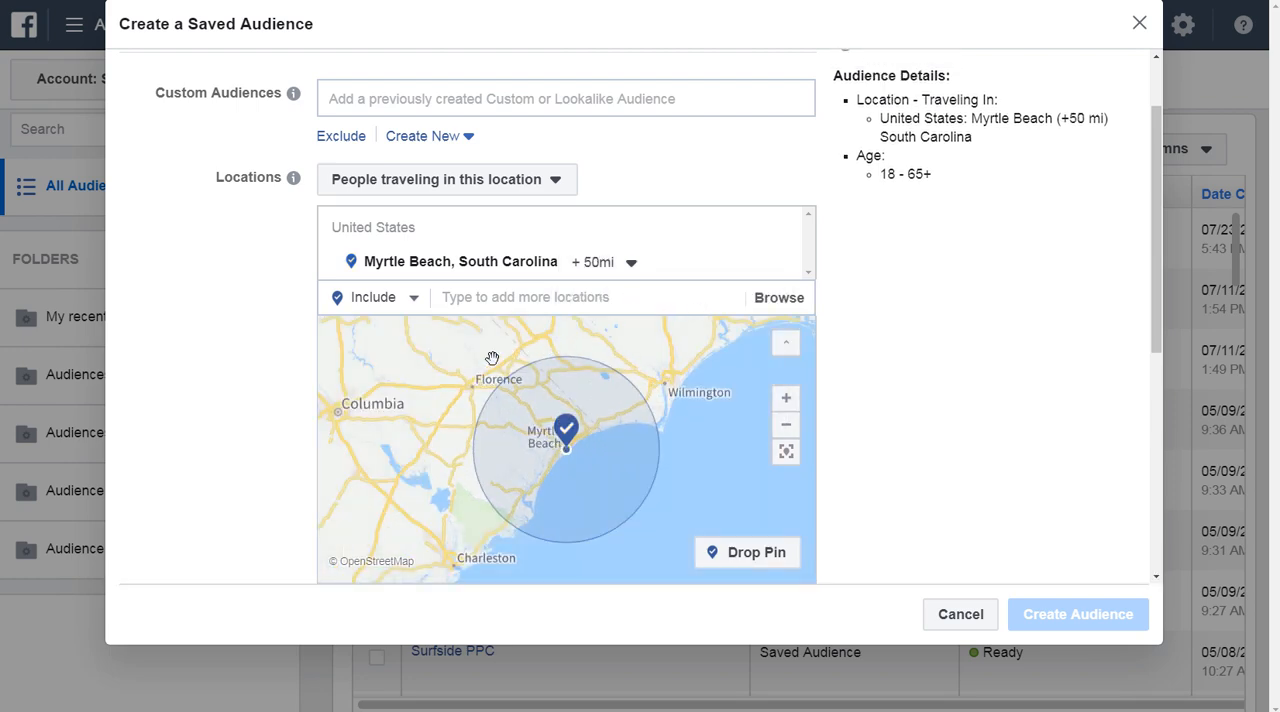
# Reduce the Myrtle Beach targeting radius to 15 mi.
pyautogui.click(603, 261)
pyautogui.moveTo(681, 404); pyautogui.dragTo(627, 407)
pyautogui.click(632, 494)
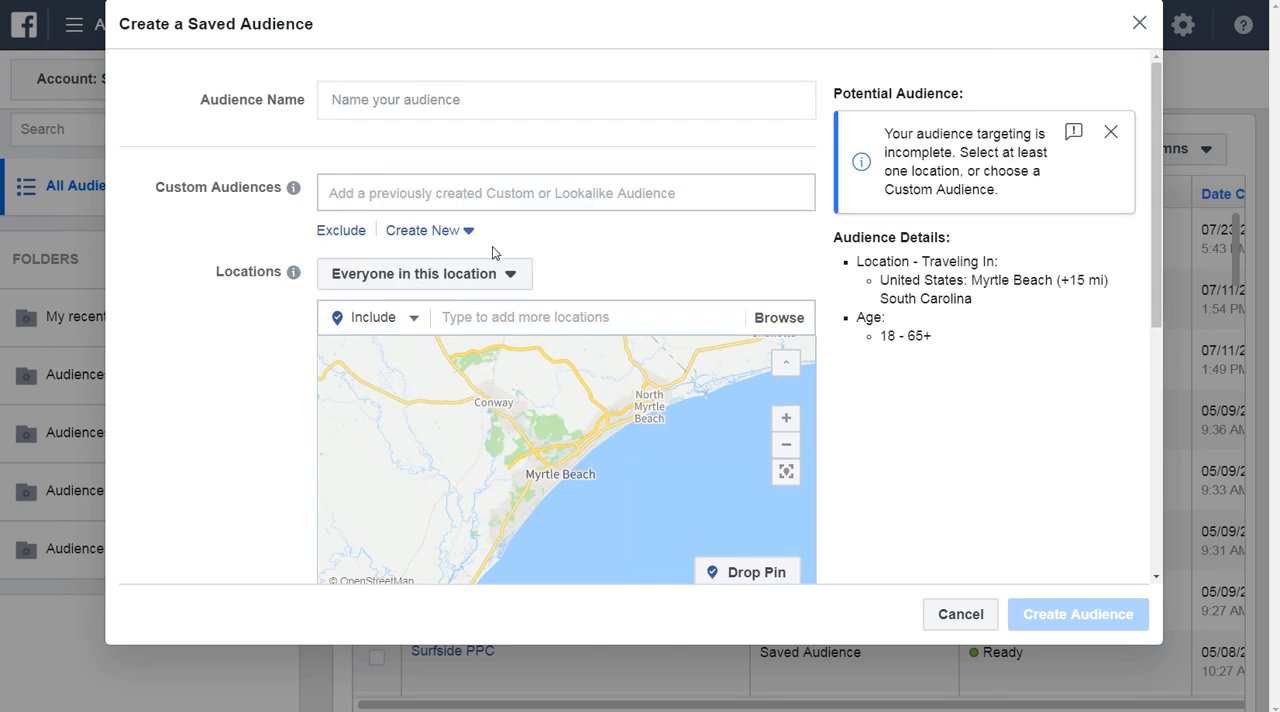
# Review the location targeting options and browse the selectable countries by continent, including those in Africa.
pyautogui.click(437, 278)
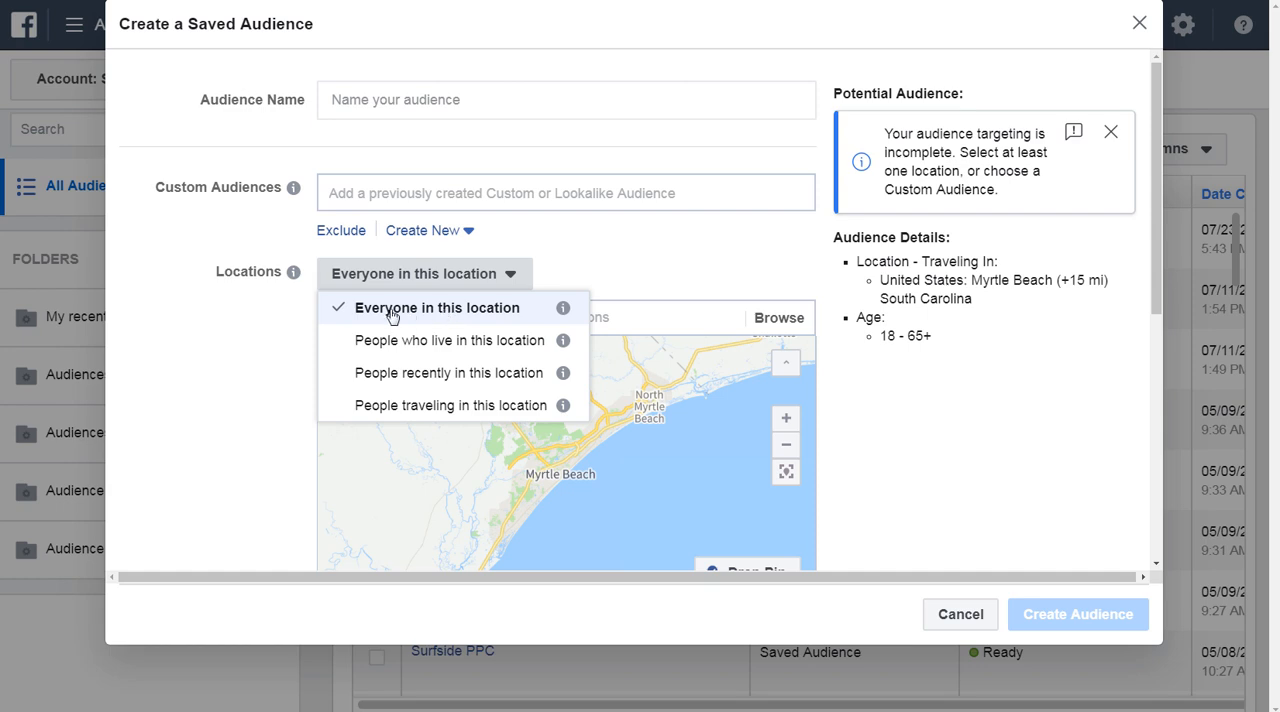
pyautogui.click(246, 325)
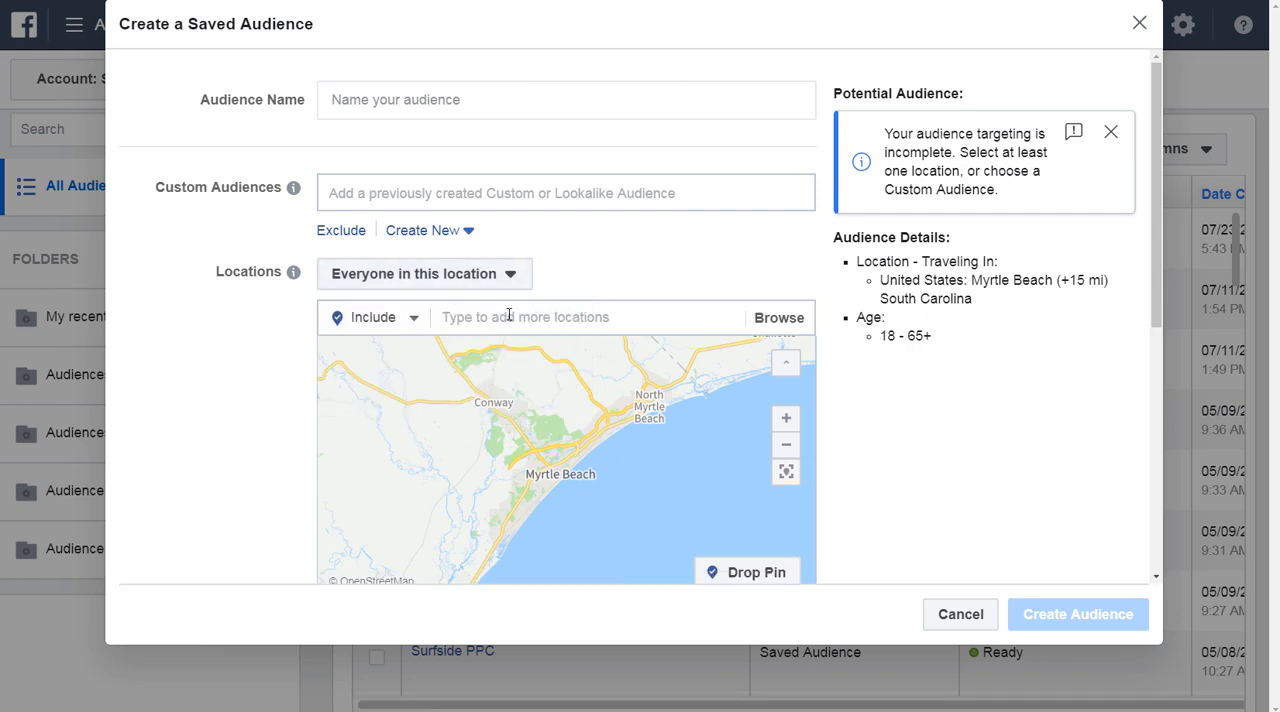
pyautogui.click(788, 321)
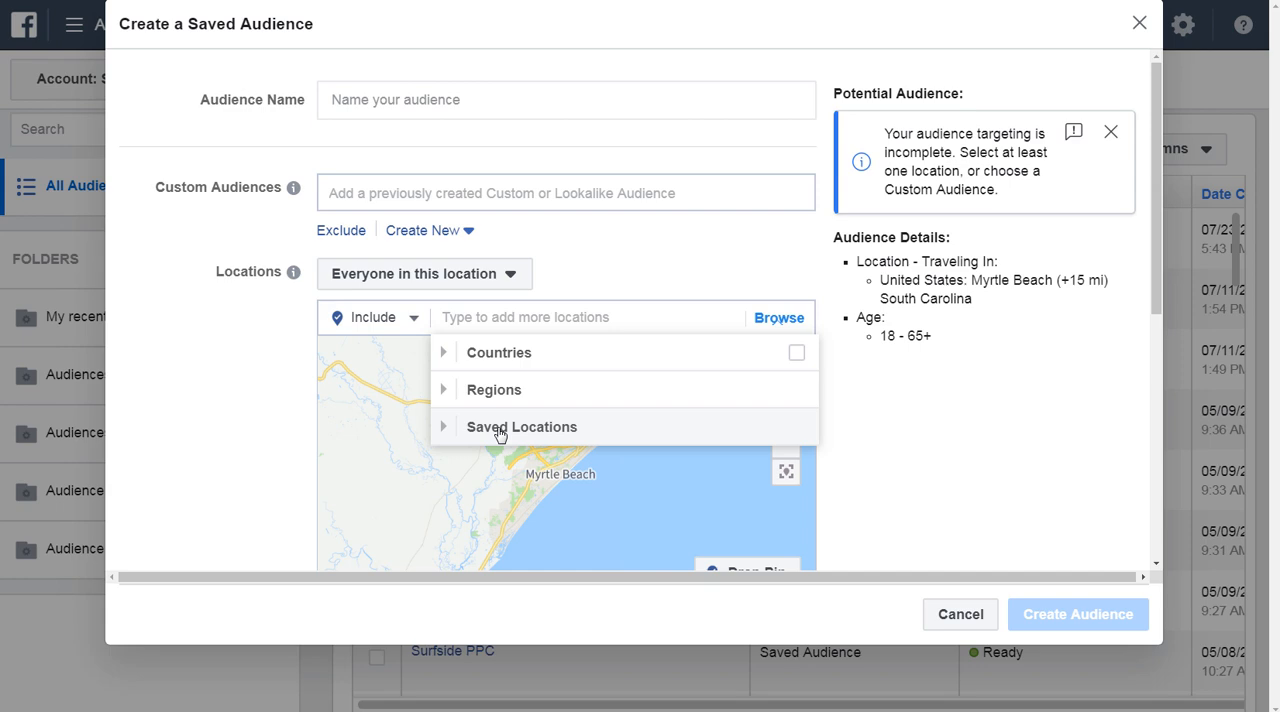
pyautogui.click(455, 360)
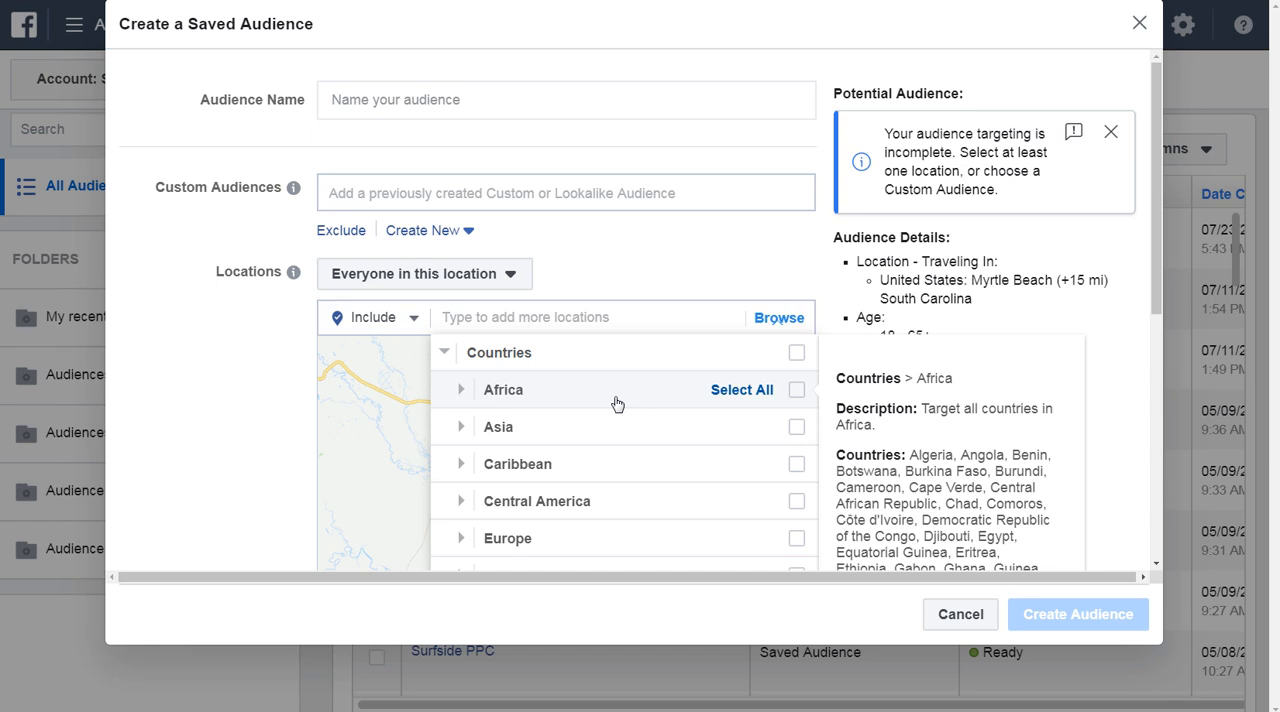
pyautogui.scroll(-2, 545, 221)
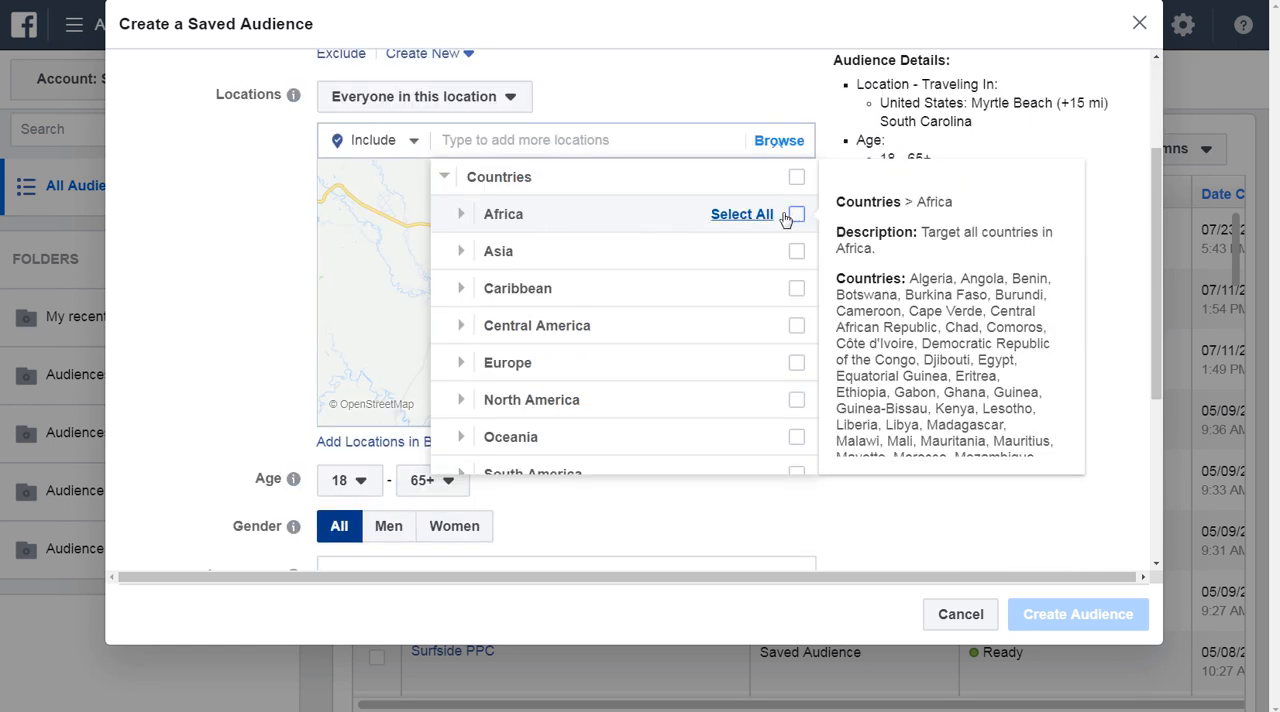
pyautogui.click(461, 216)
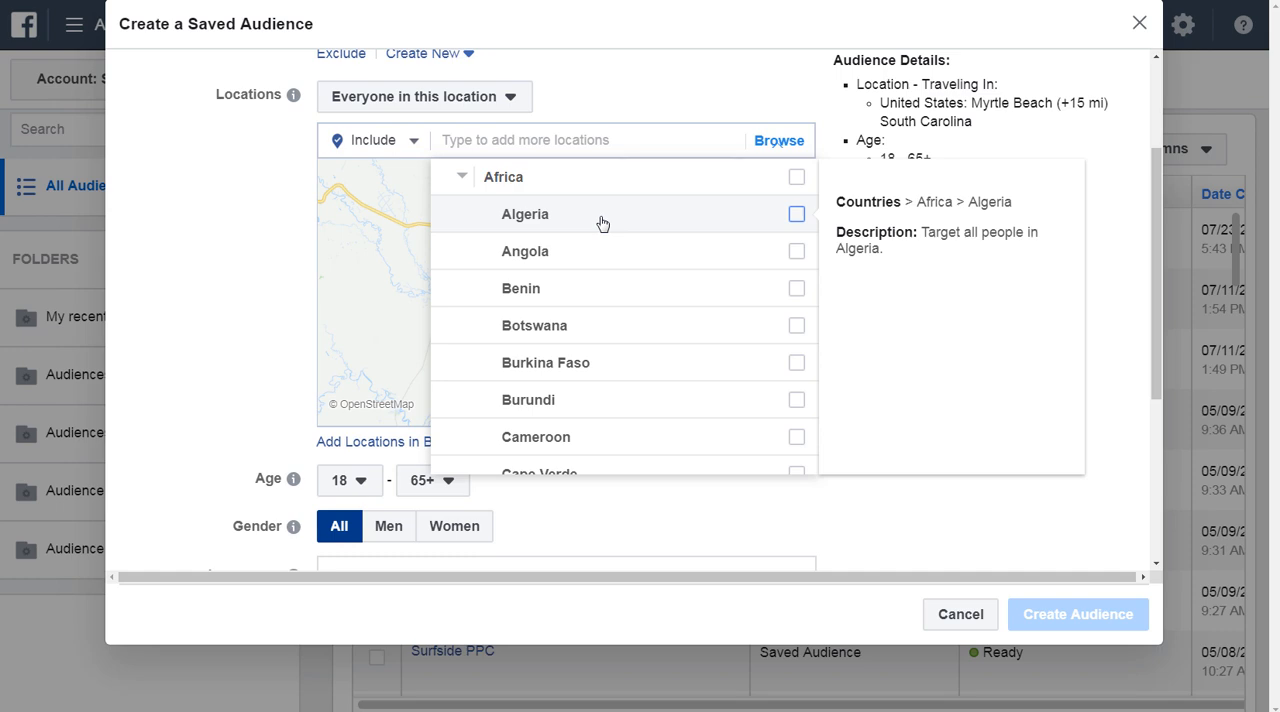
pyautogui.scroll(1, 563, 283)
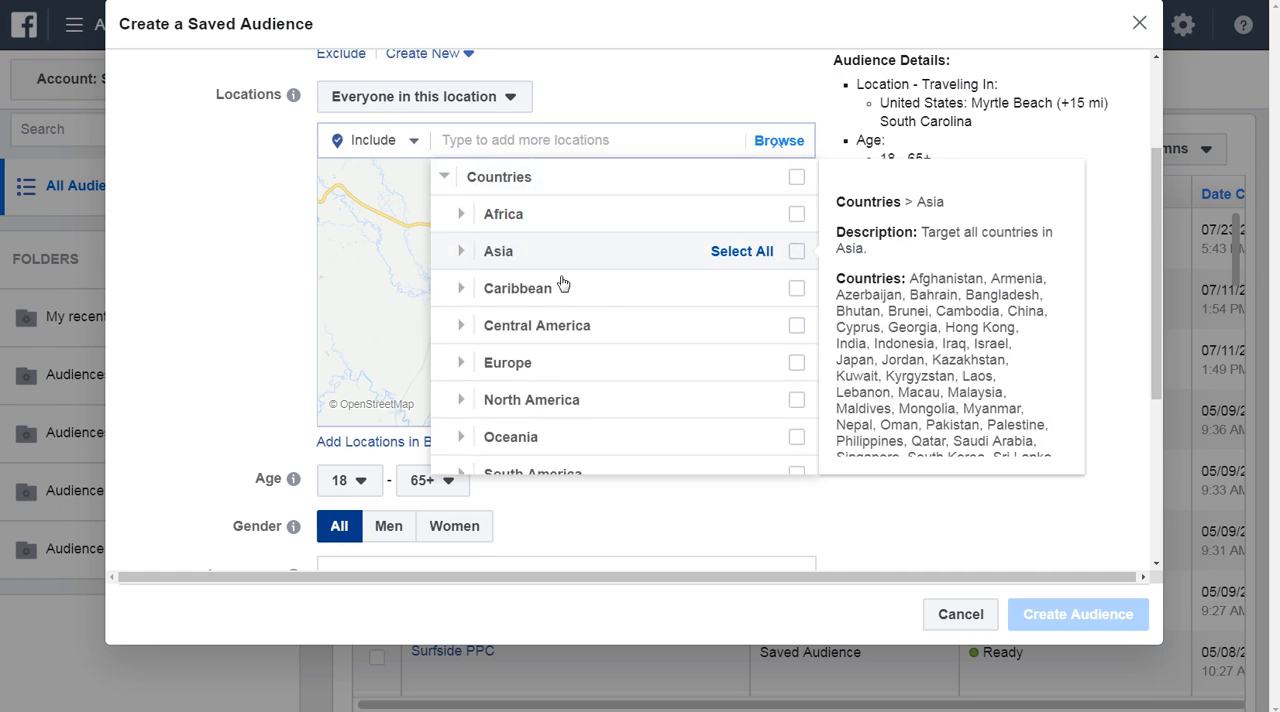
pyautogui.scroll(-2, 611, 294)
pyautogui.scroll(2, 600, 315)
pyautogui.click(447, 179)
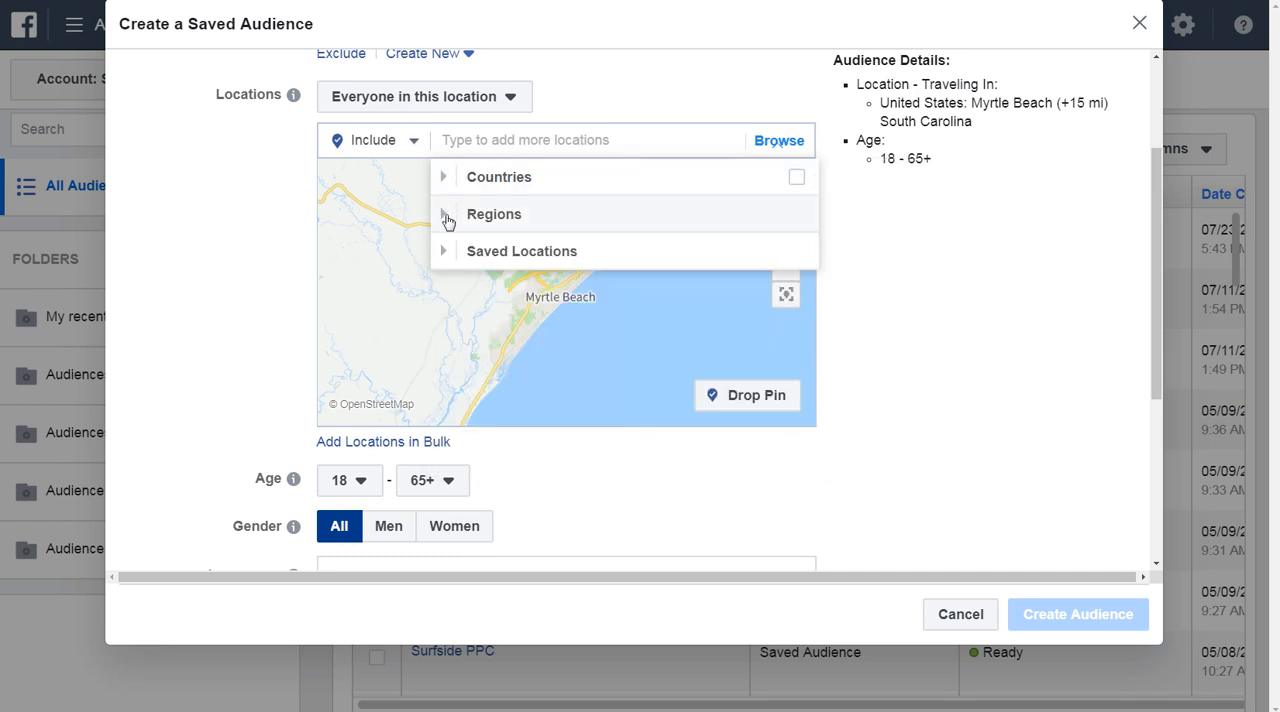
# Browse the selectable regions, examining Free trade areas, App store regions, Emerging Markets and Euro area.
pyautogui.click(444, 214)
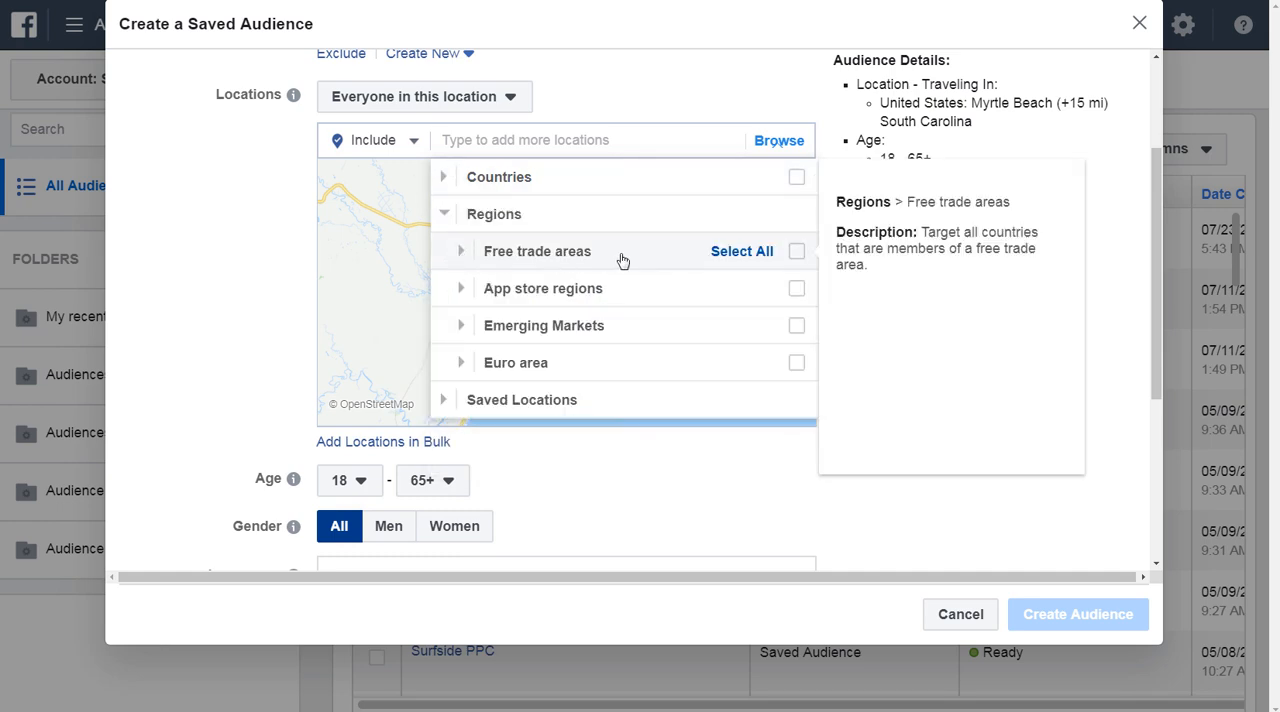
pyautogui.click(461, 252)
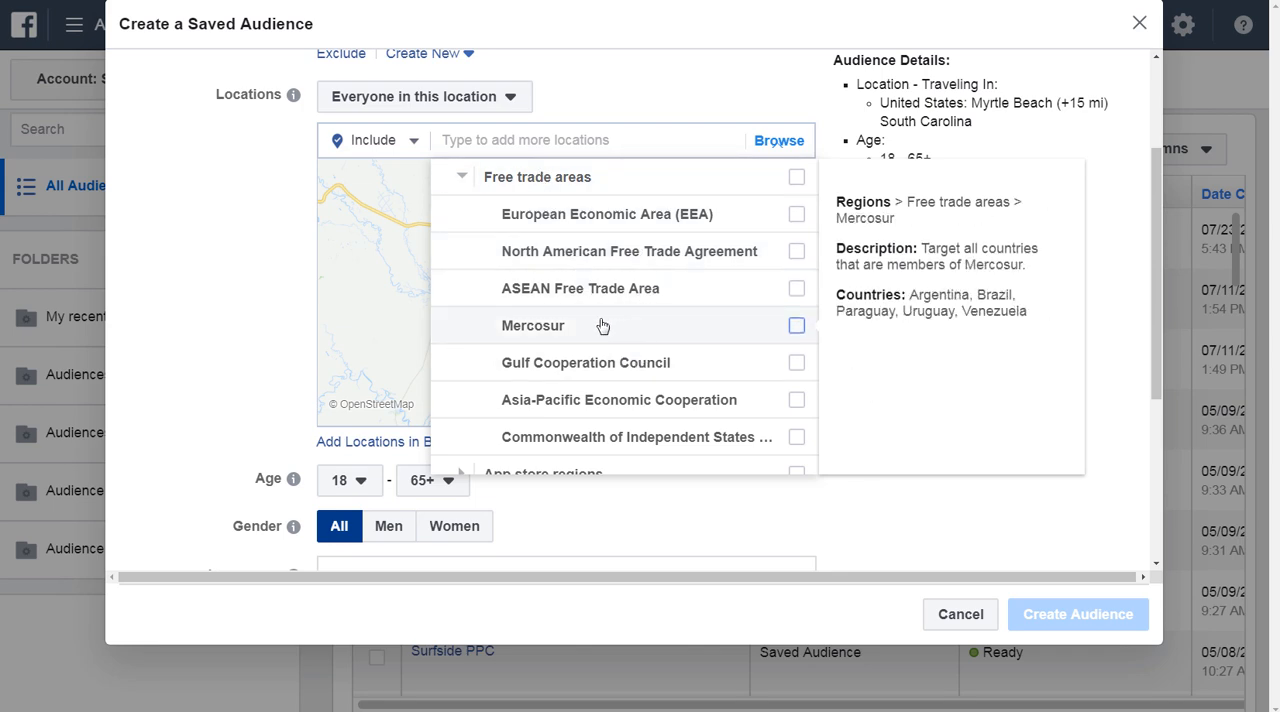
pyautogui.click(461, 177)
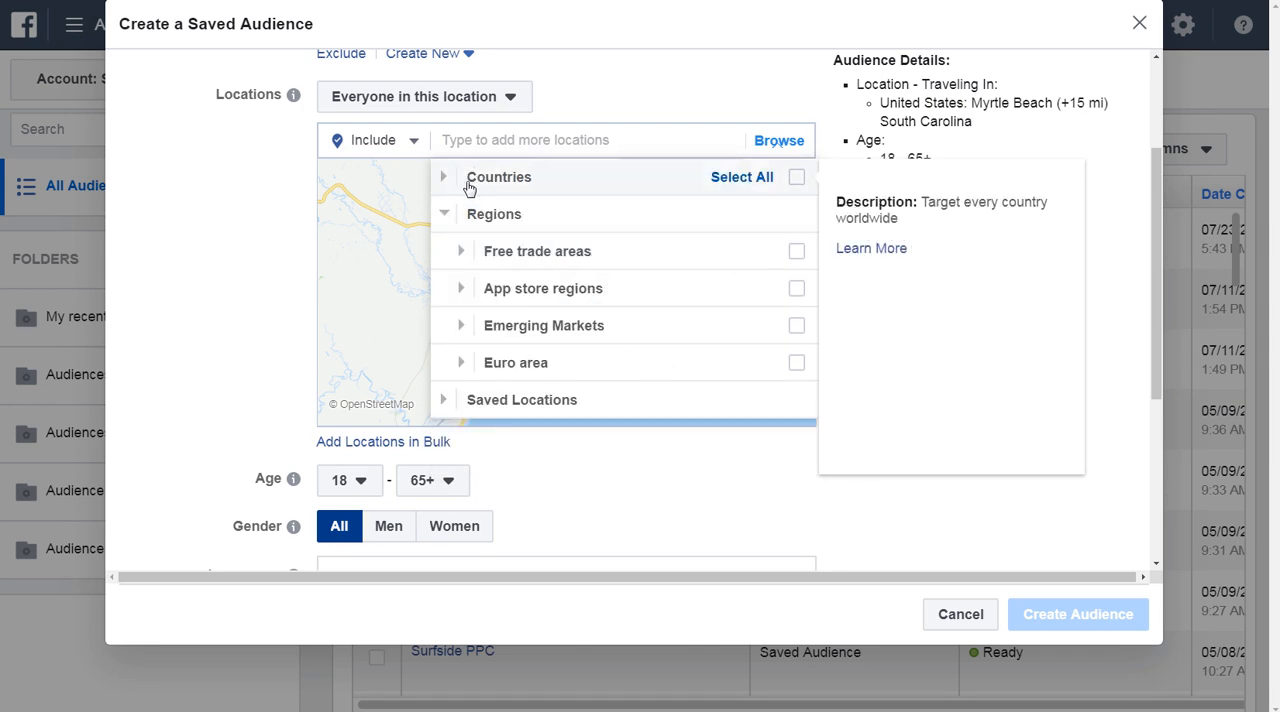
pyautogui.click(461, 289)
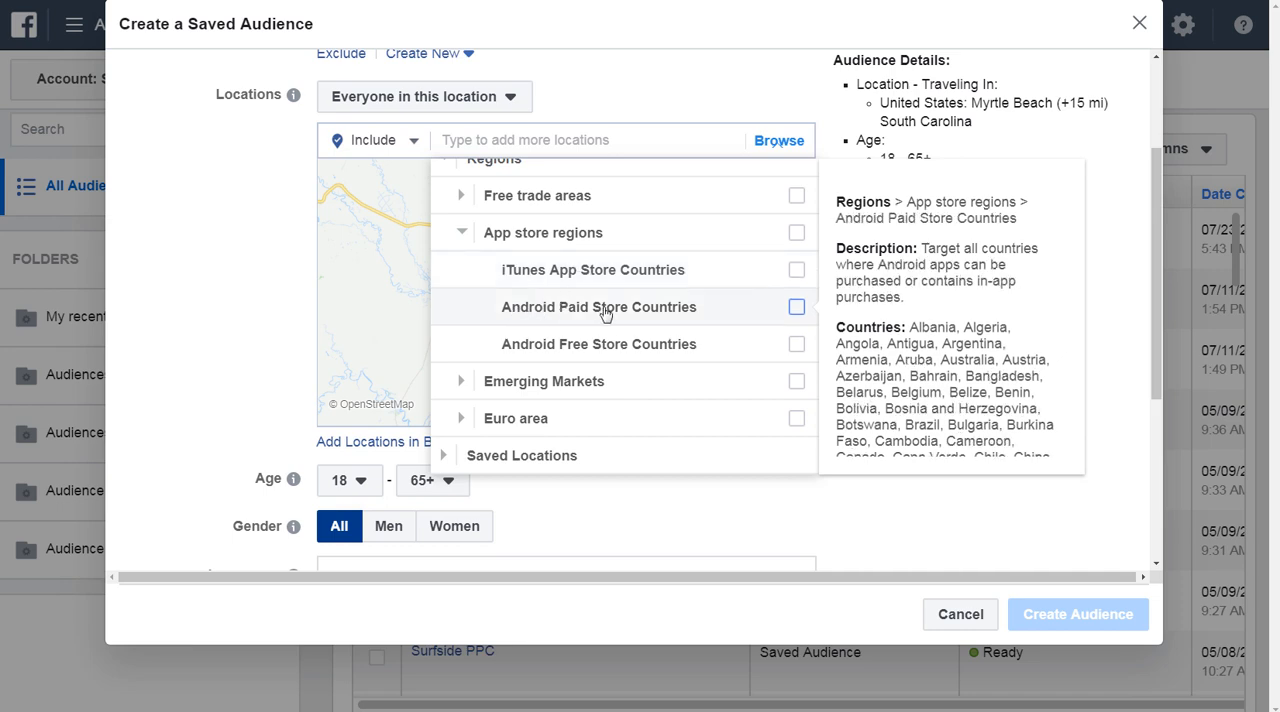
pyautogui.click(463, 236)
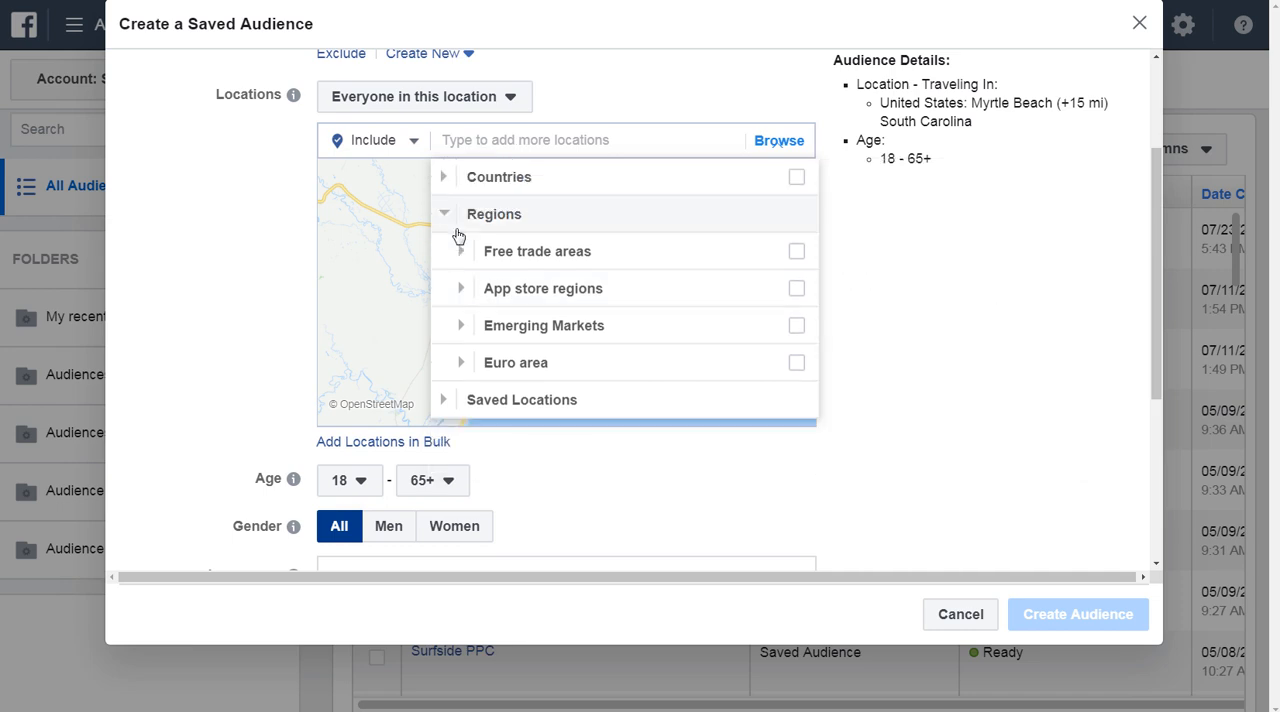
pyautogui.click(463, 327)
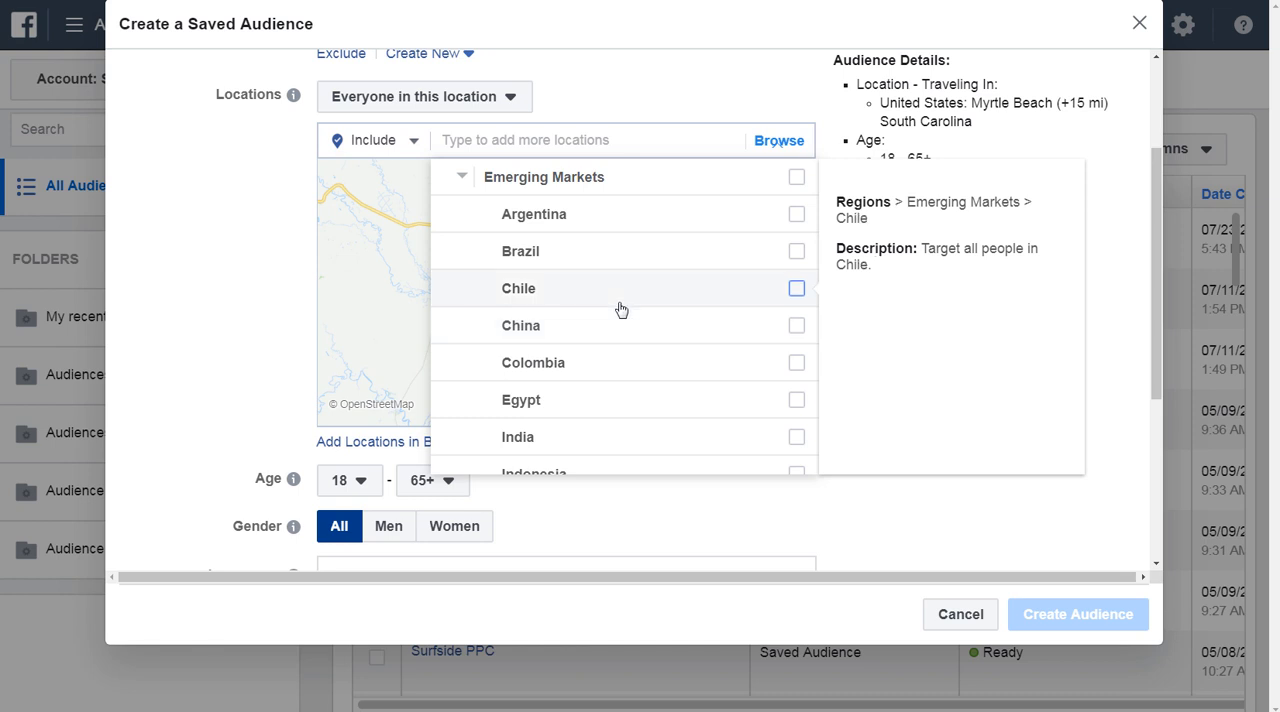
pyautogui.scroll(3, 590, 290)
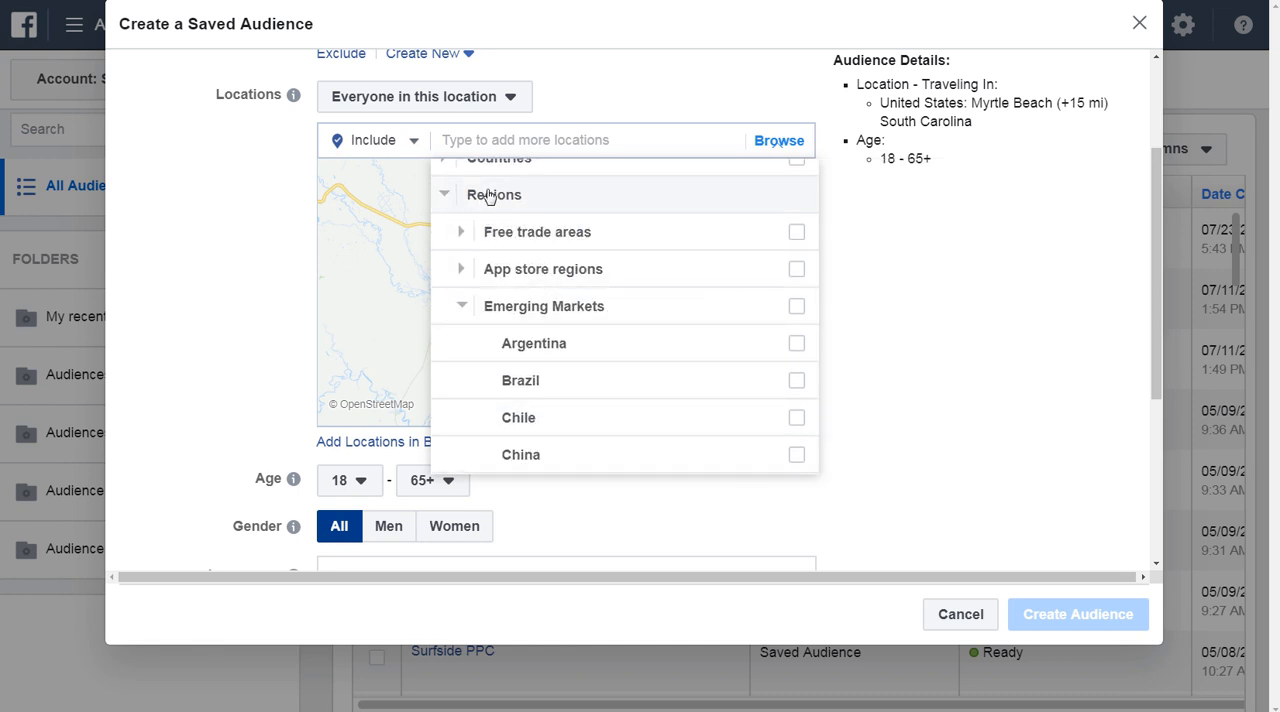
pyautogui.click(461, 312)
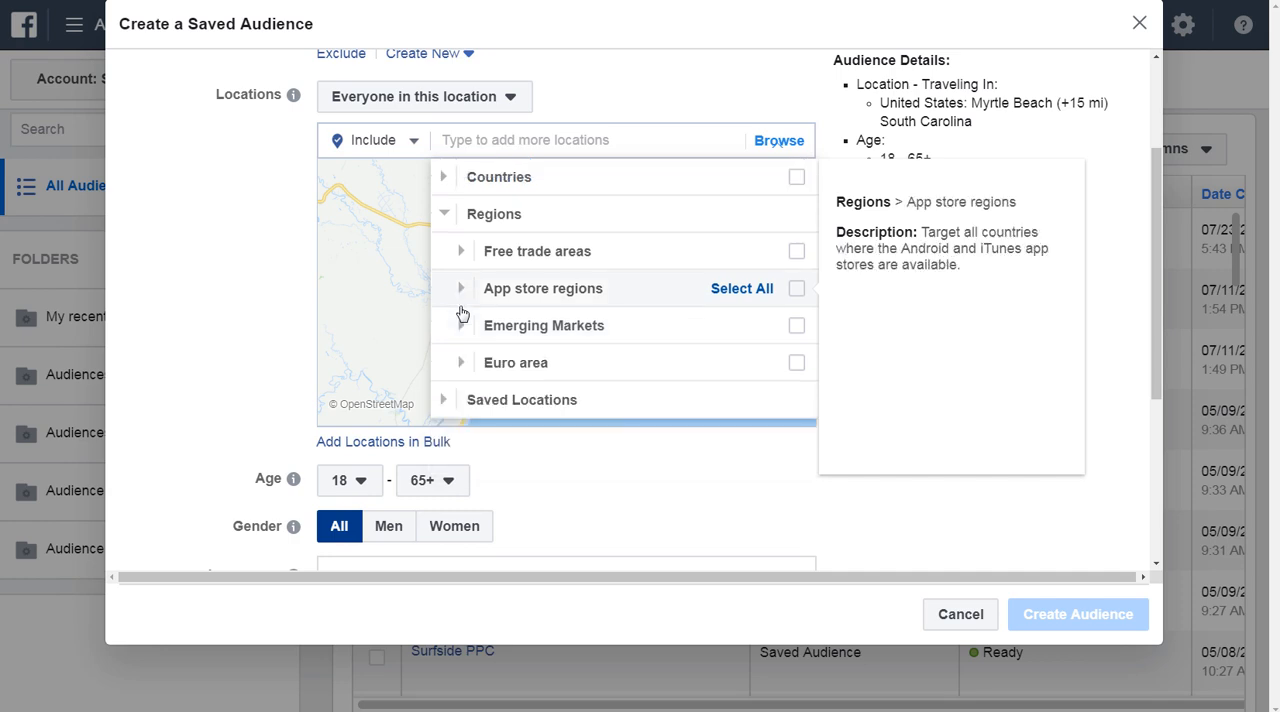
pyautogui.click(455, 365)
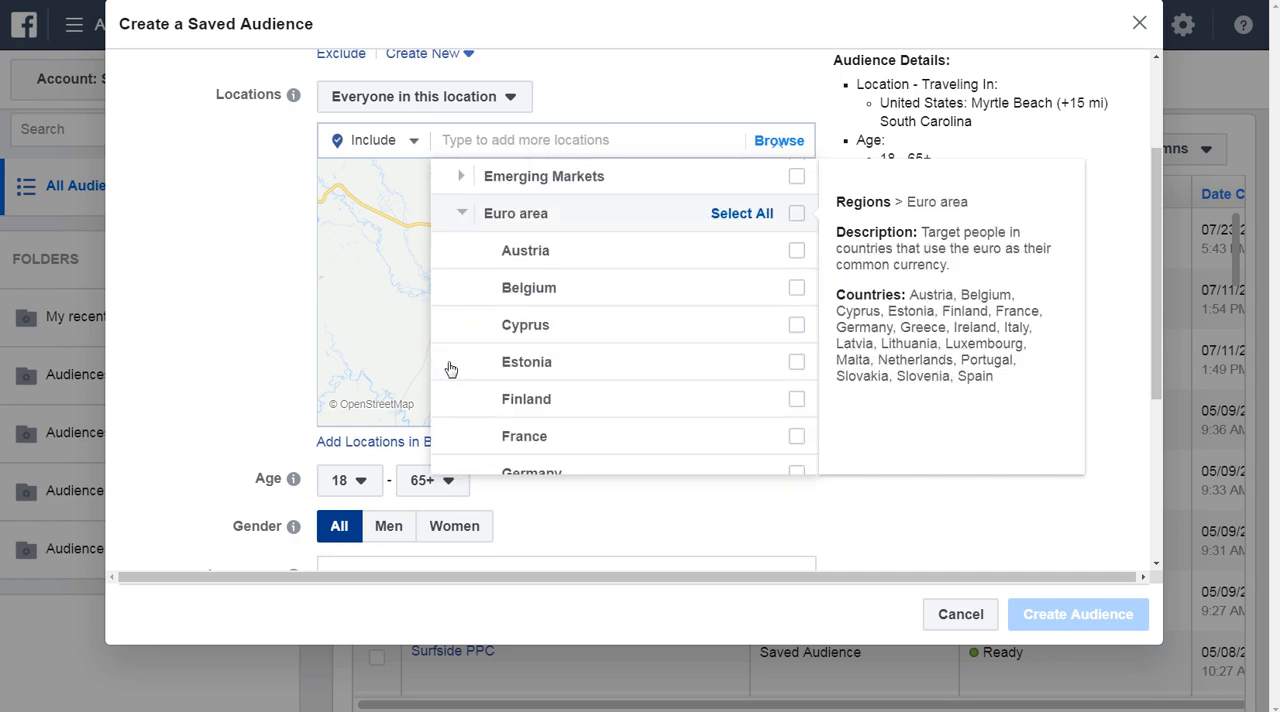
pyautogui.scroll(-1, 480, 366)
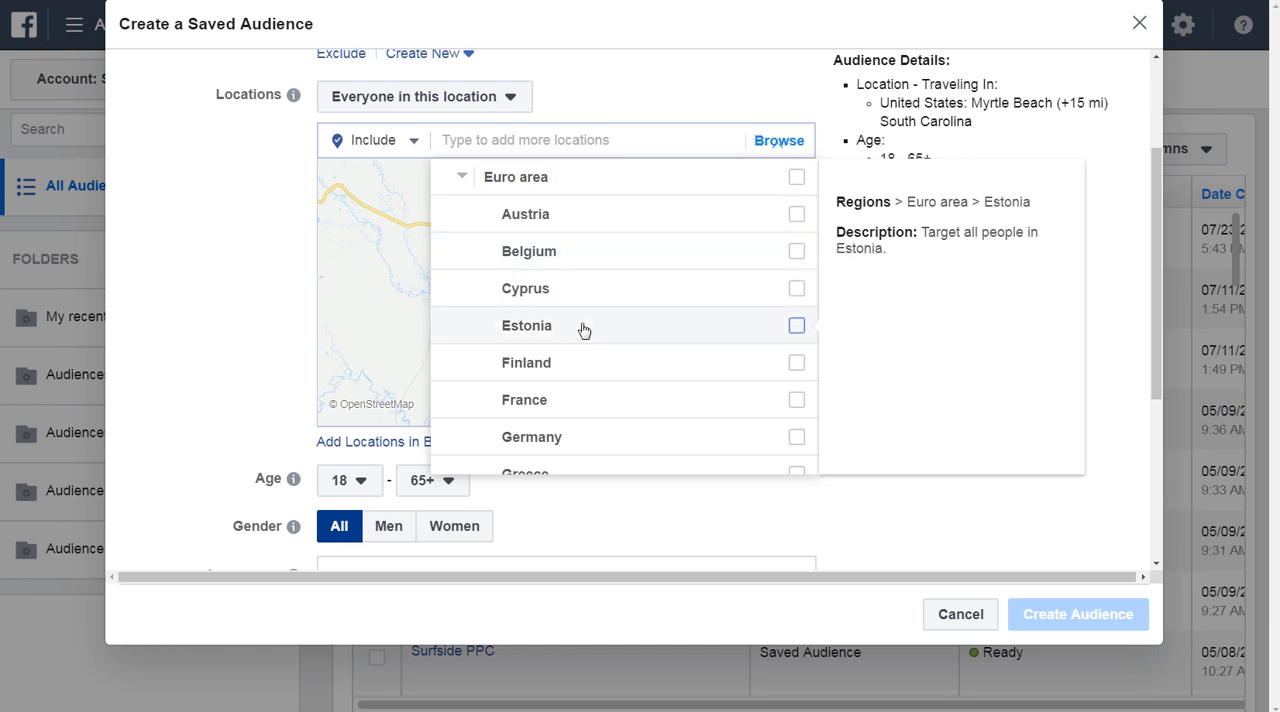
# Look through the Euro area countries and examine the TAC list among the saved locations.
pyautogui.scroll(-2, 590, 330)
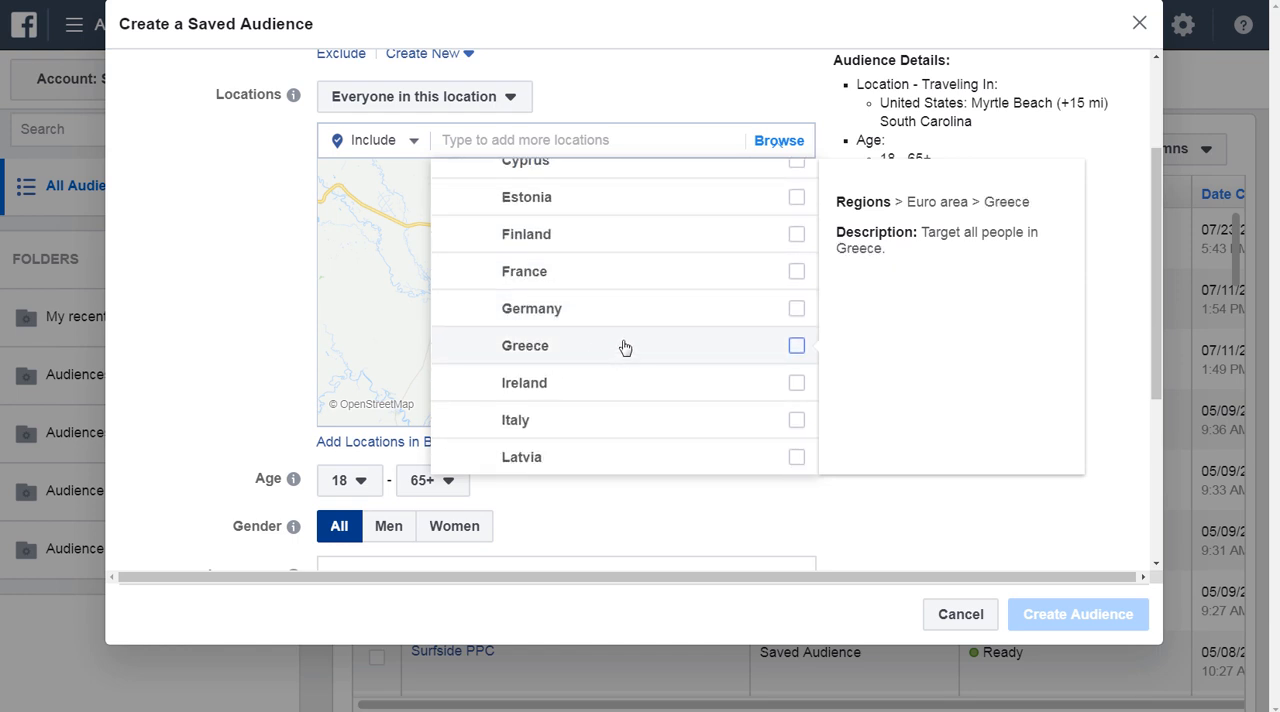
pyautogui.scroll(3, 618, 350)
pyautogui.click(459, 180)
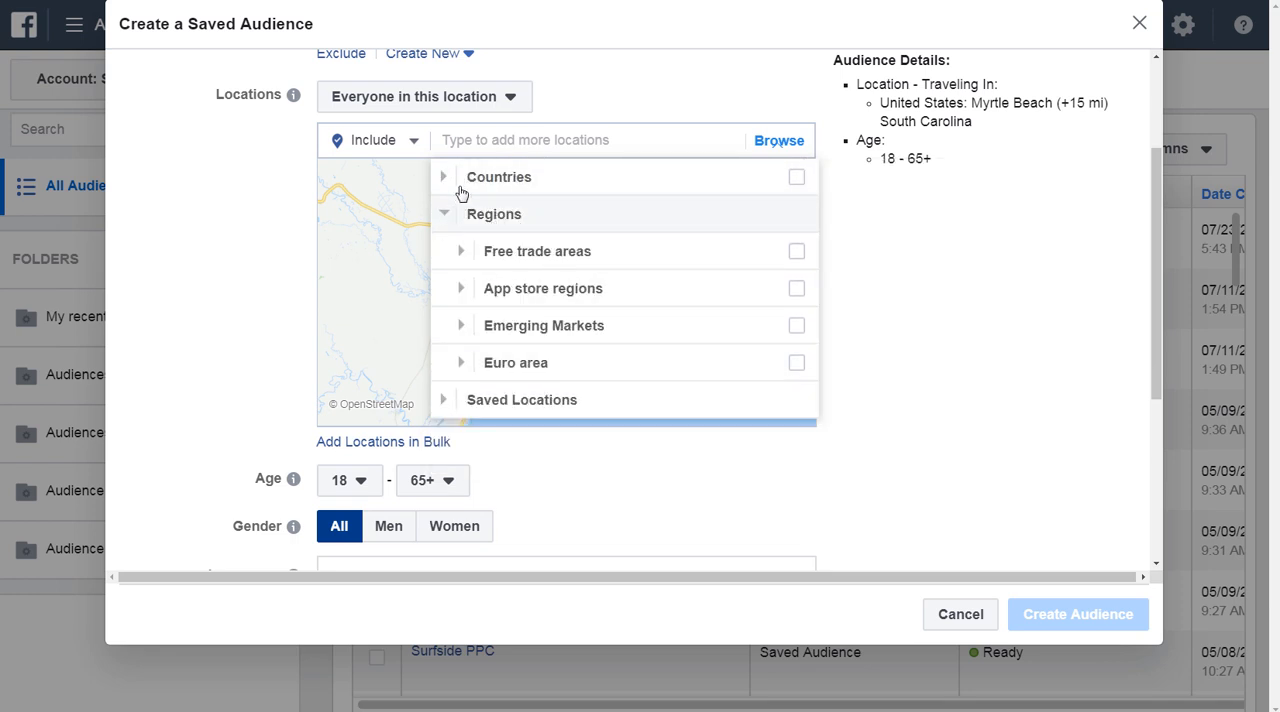
pyautogui.click(443, 219)
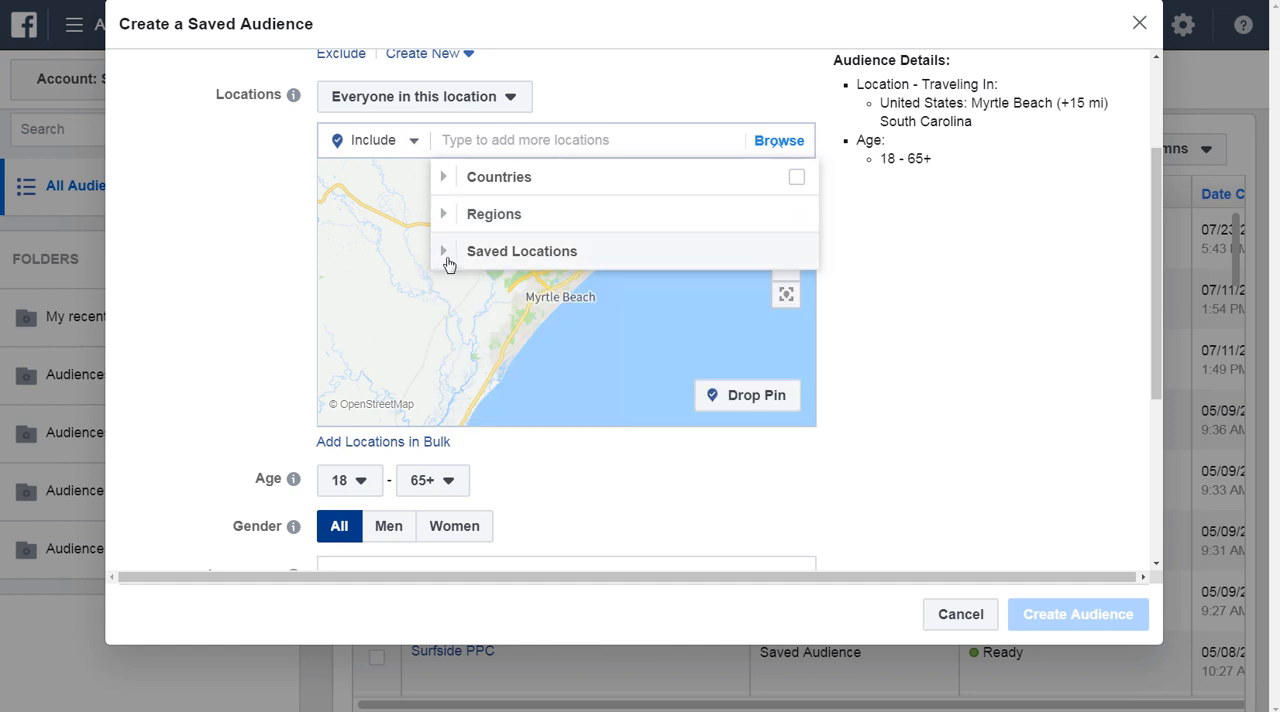
pyautogui.click(446, 256)
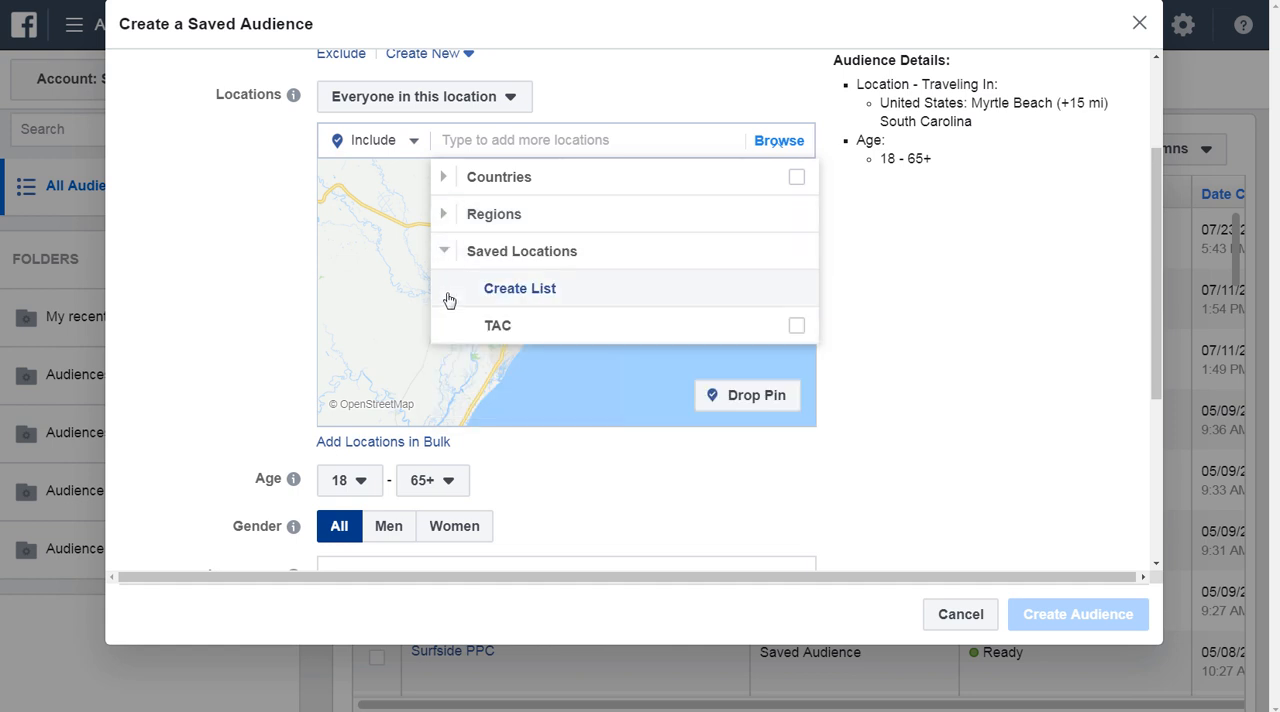
pyautogui.moveTo(497, 326)
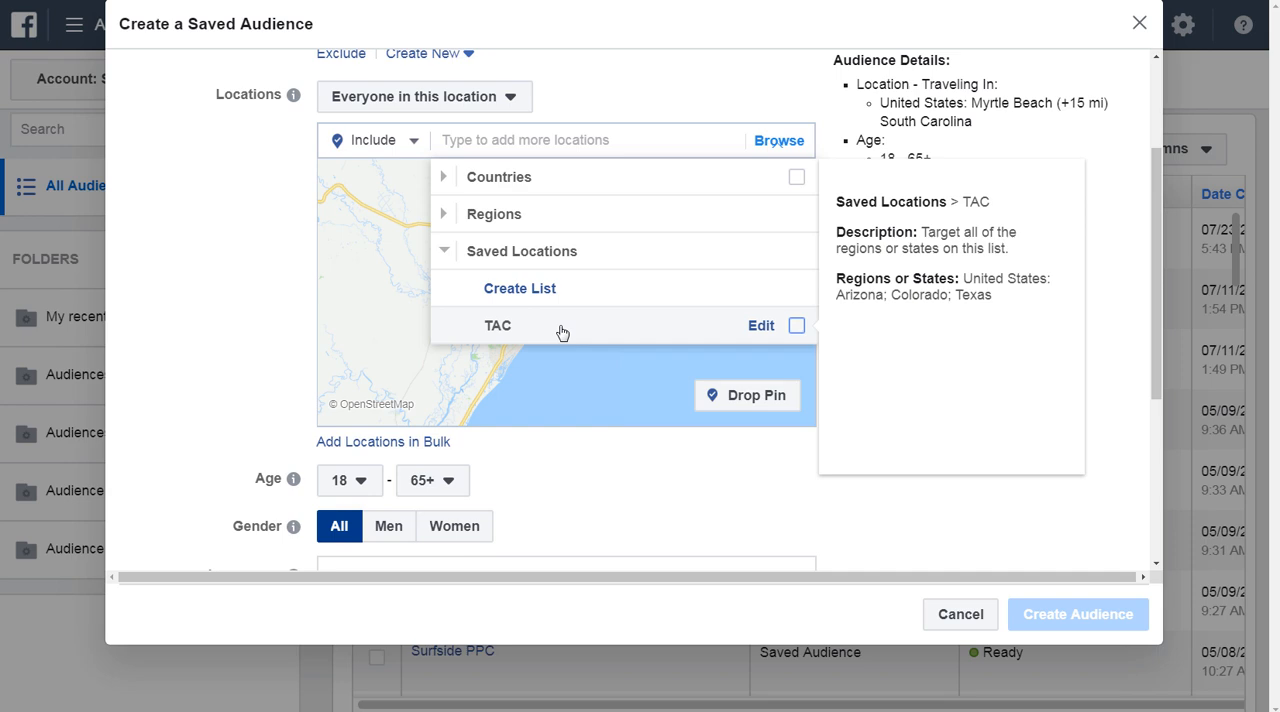
# Create a bulk location list of type Regions or States with new jersey, new york and connecticut, and match the locations.
pyautogui.click(519, 288)
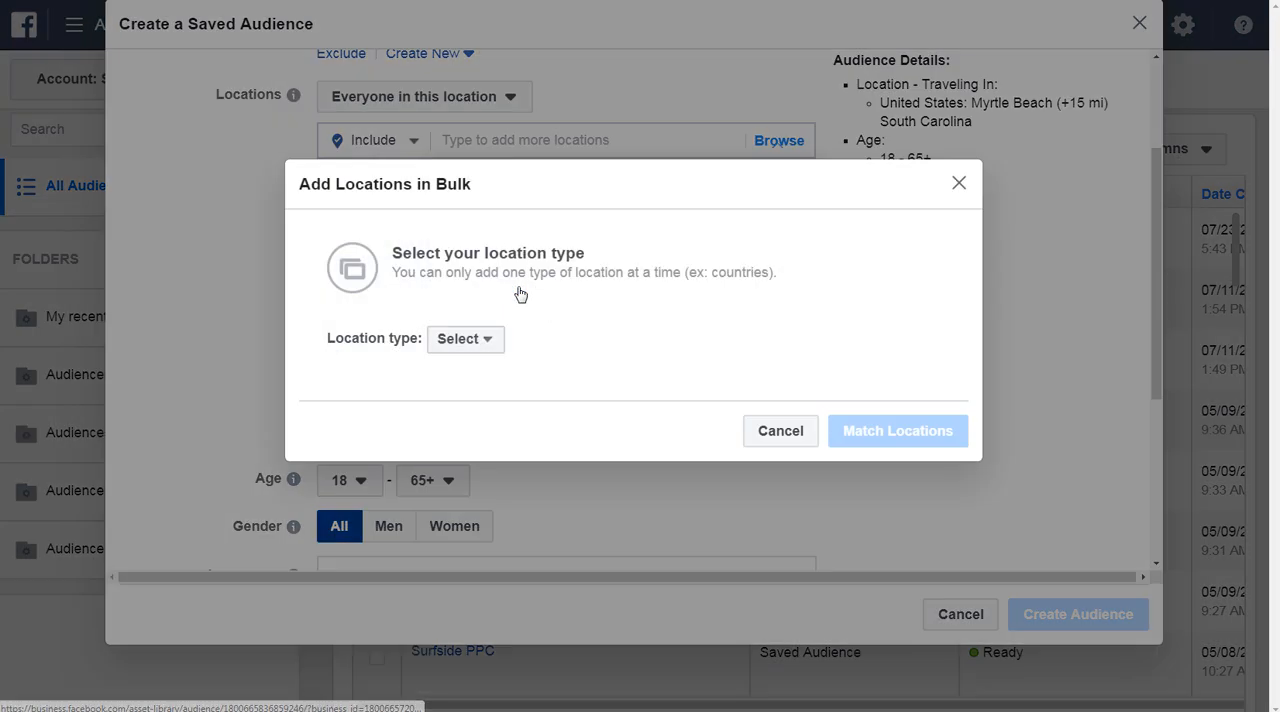
pyautogui.click(470, 343)
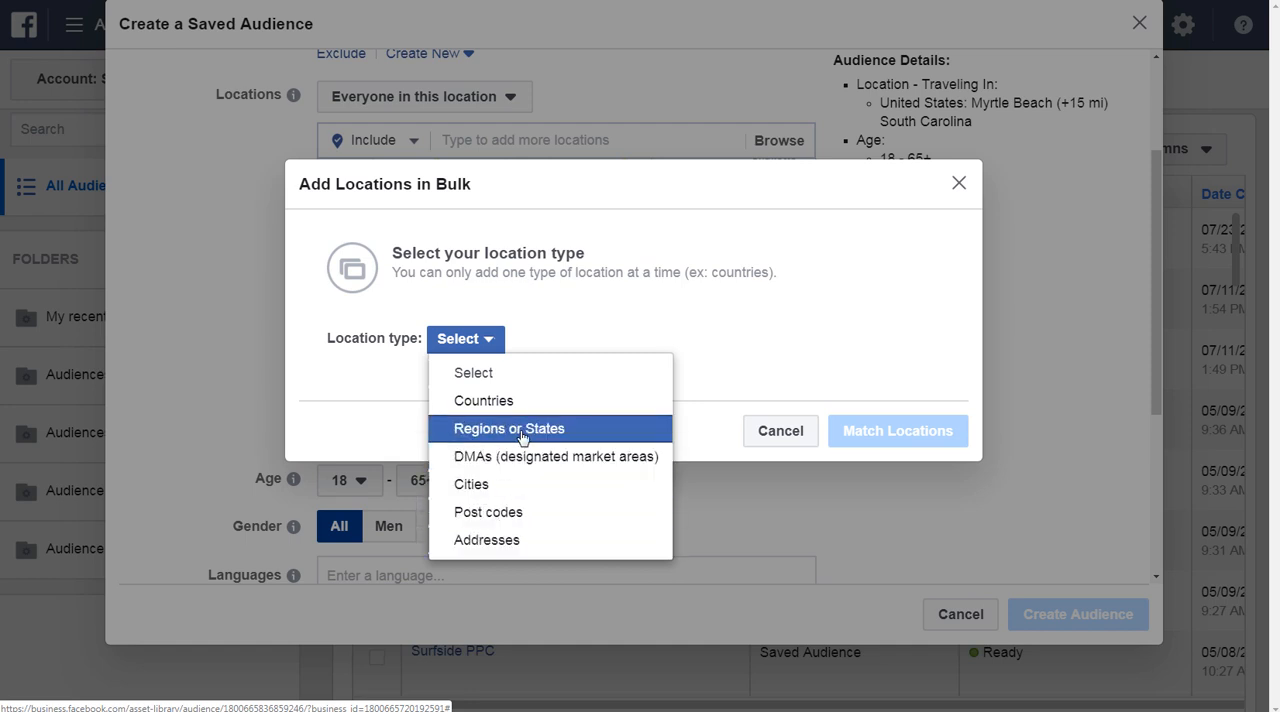
pyautogui.click(462, 430)
pyautogui.click(449, 327)
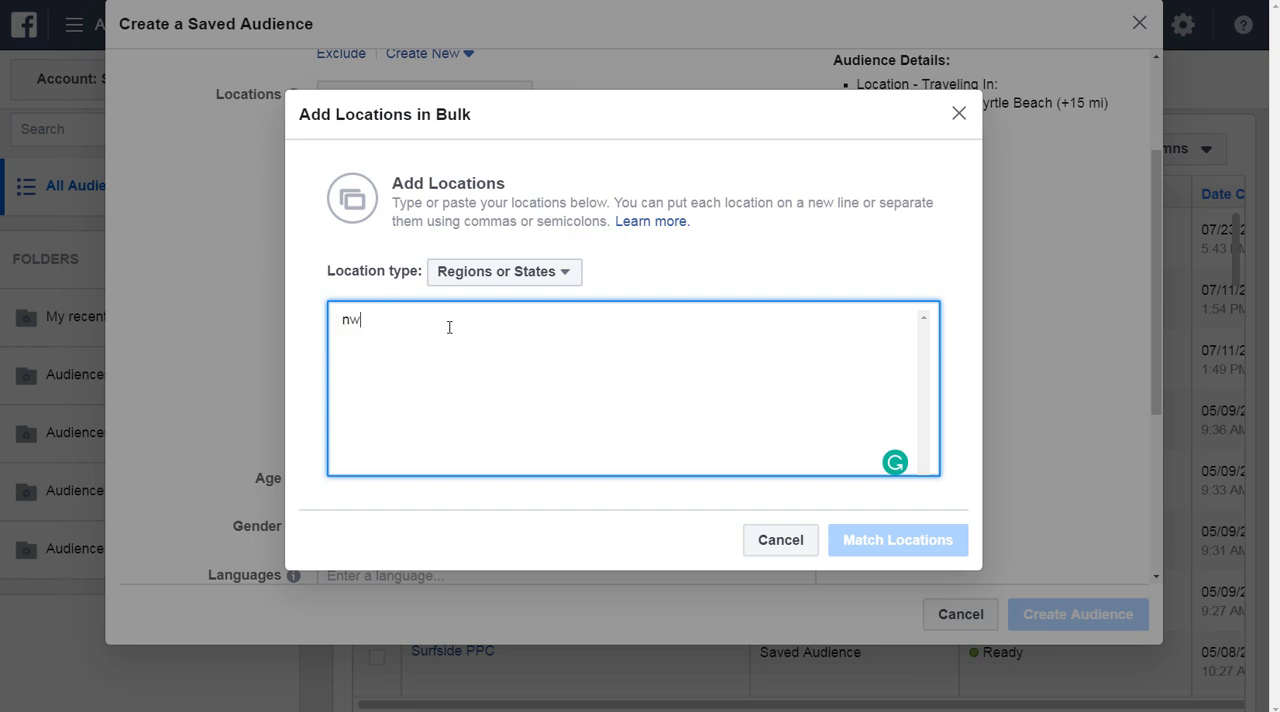
pyautogui.press('BackSpace')
pyautogui.press('BackSpace')
pyautogui.press('BackSpace')
pyautogui.press('BackSpace')
pyautogui.write('ew jersey')
pyautogui.press('Return')
pyautogui.write('new york')
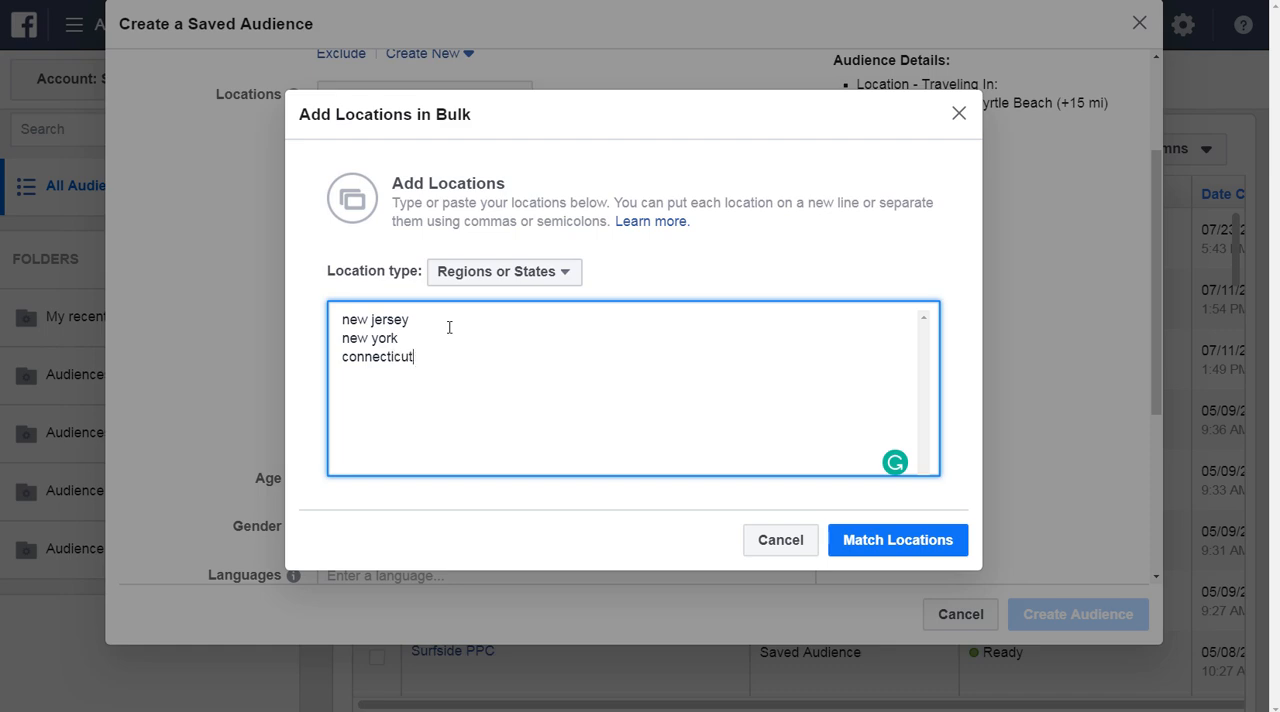
pyautogui.click(903, 543)
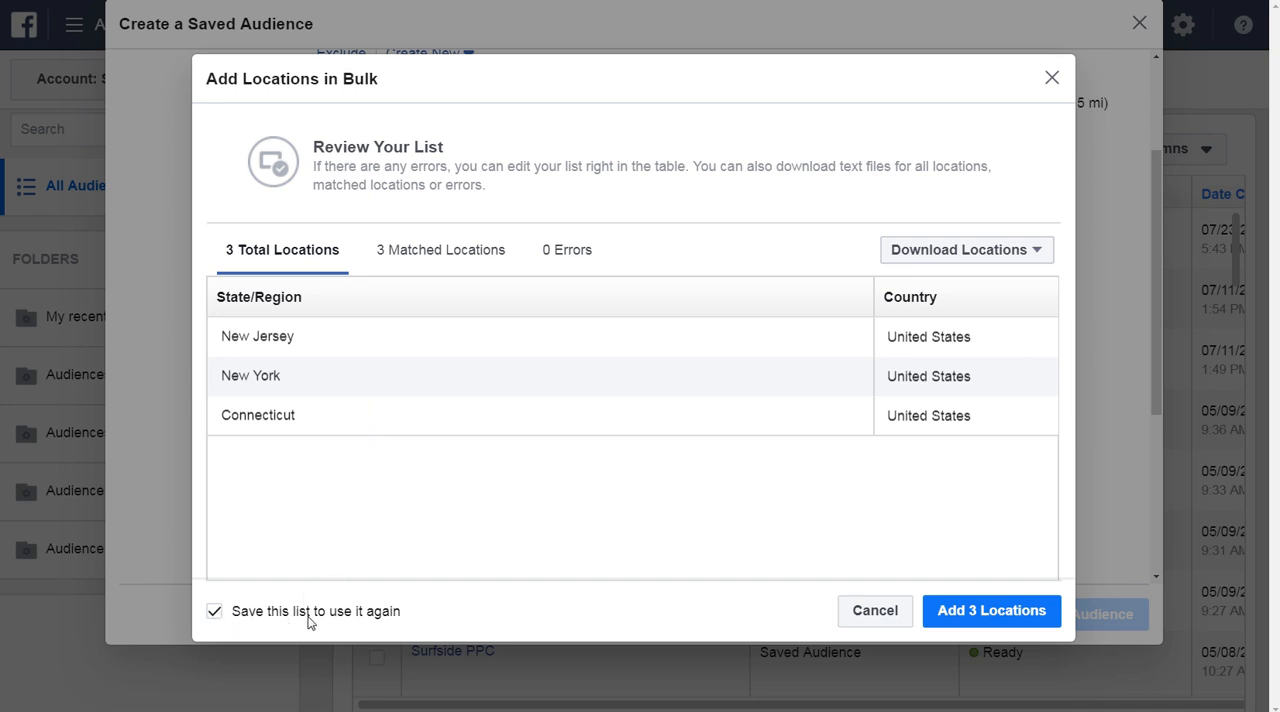
# Add the three matched states to the audience and save the list as Tri-State Area.
pyautogui.click(1000, 621)
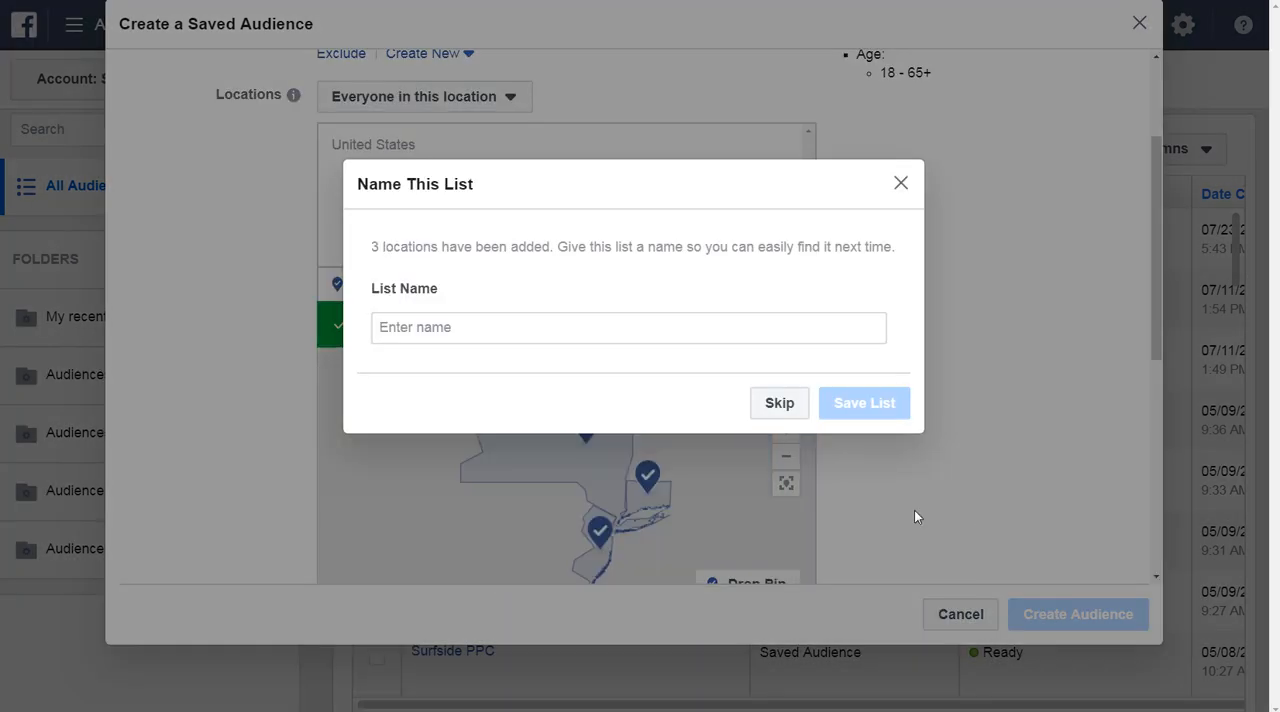
pyautogui.click(437, 334)
pyautogui.write('T')
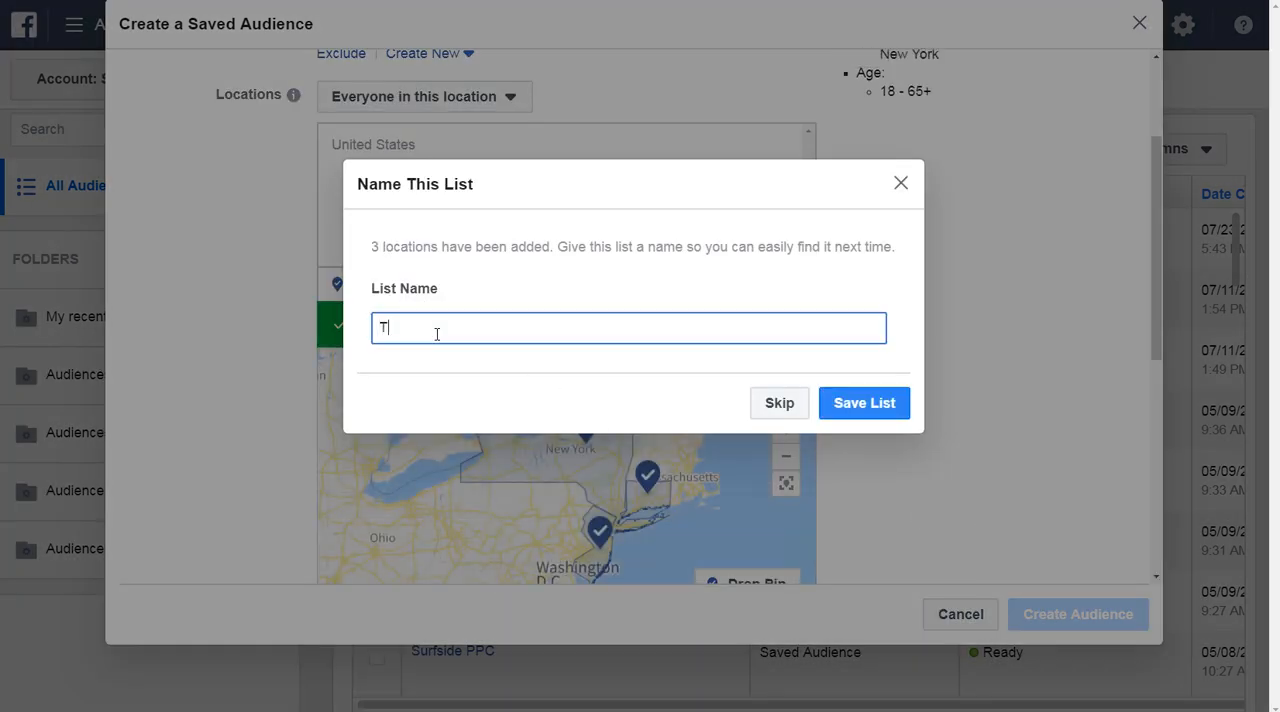
pyautogui.write('ri-State Area')
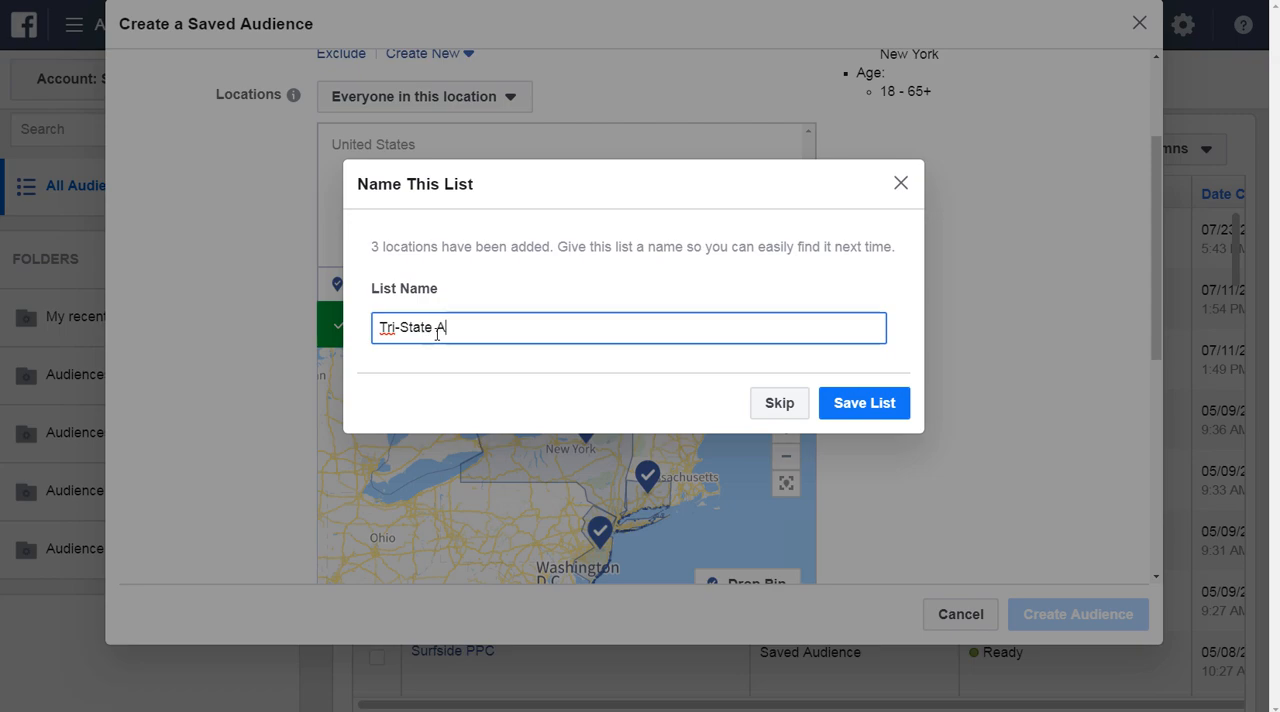
pyautogui.click(846, 422)
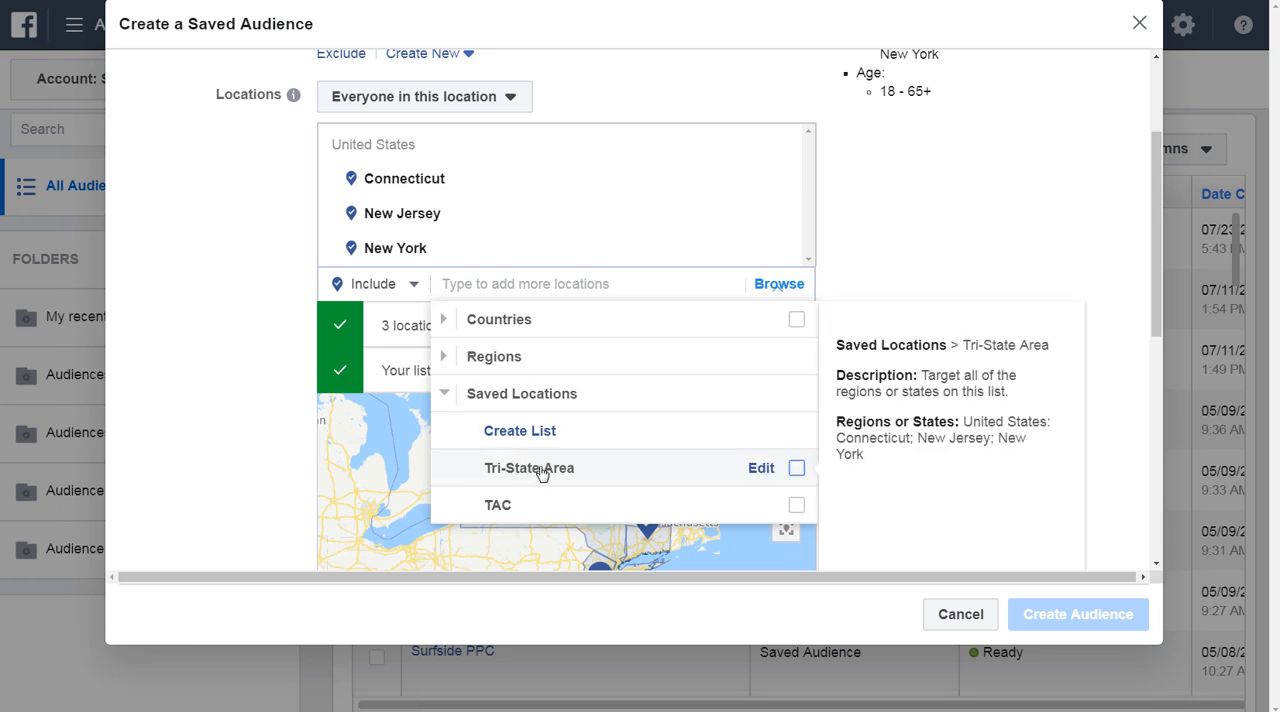
pyautogui.click(297, 205)
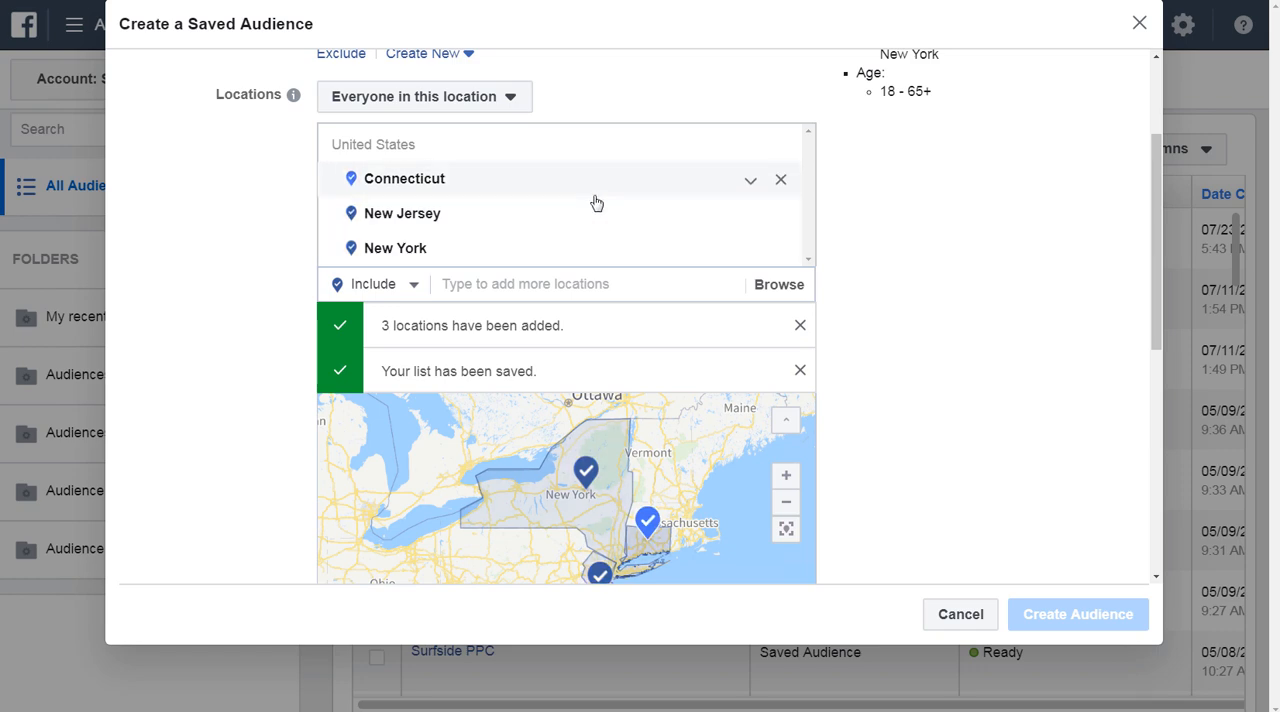
# Remove Connecticut, New Jersey and New York from the audience's included locations.
pyautogui.click(781, 179)
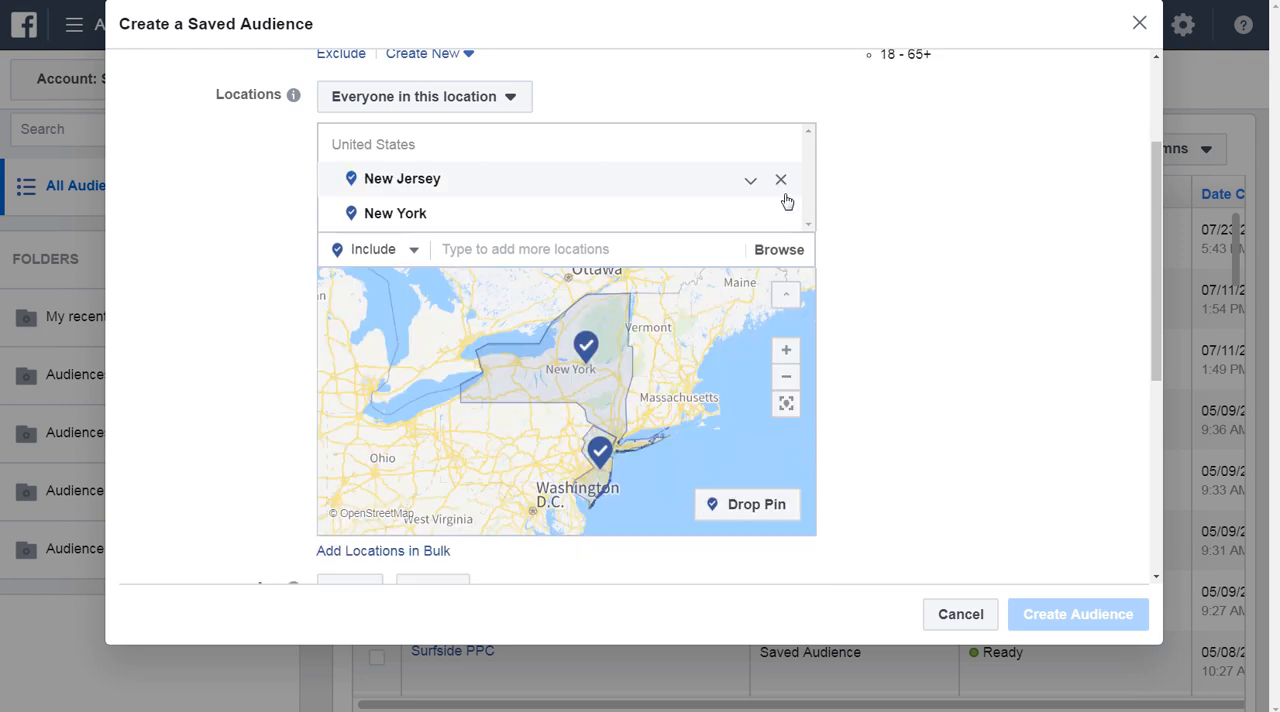
pyautogui.click(781, 180)
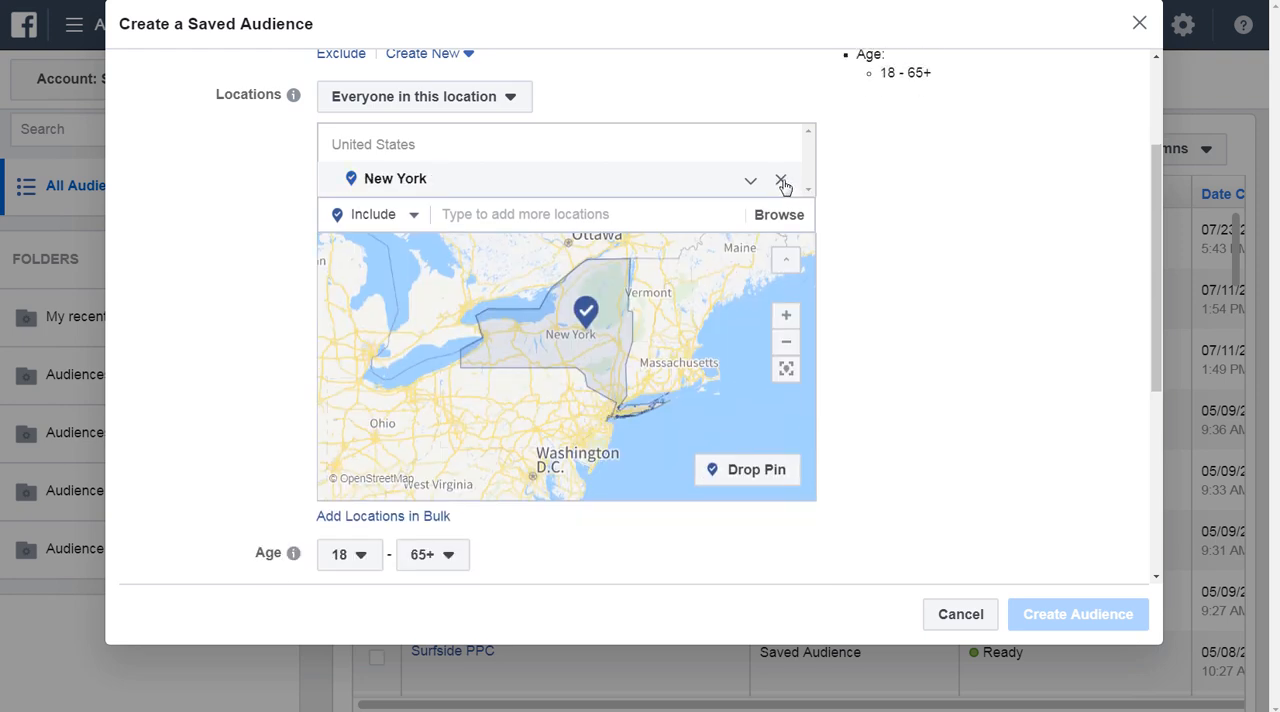
pyautogui.click(781, 180)
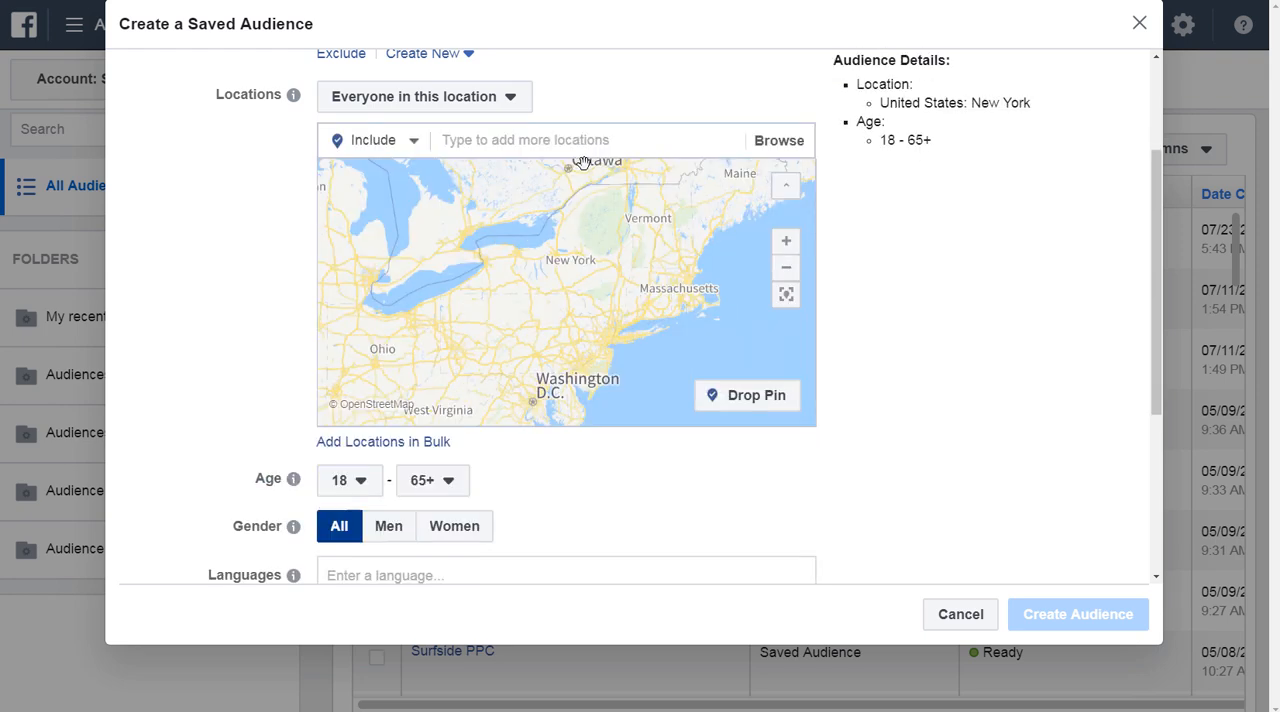
# Enter California, Oregon and Washington as bulk locations of type Regions or States and match them.
pyautogui.click(352, 443)
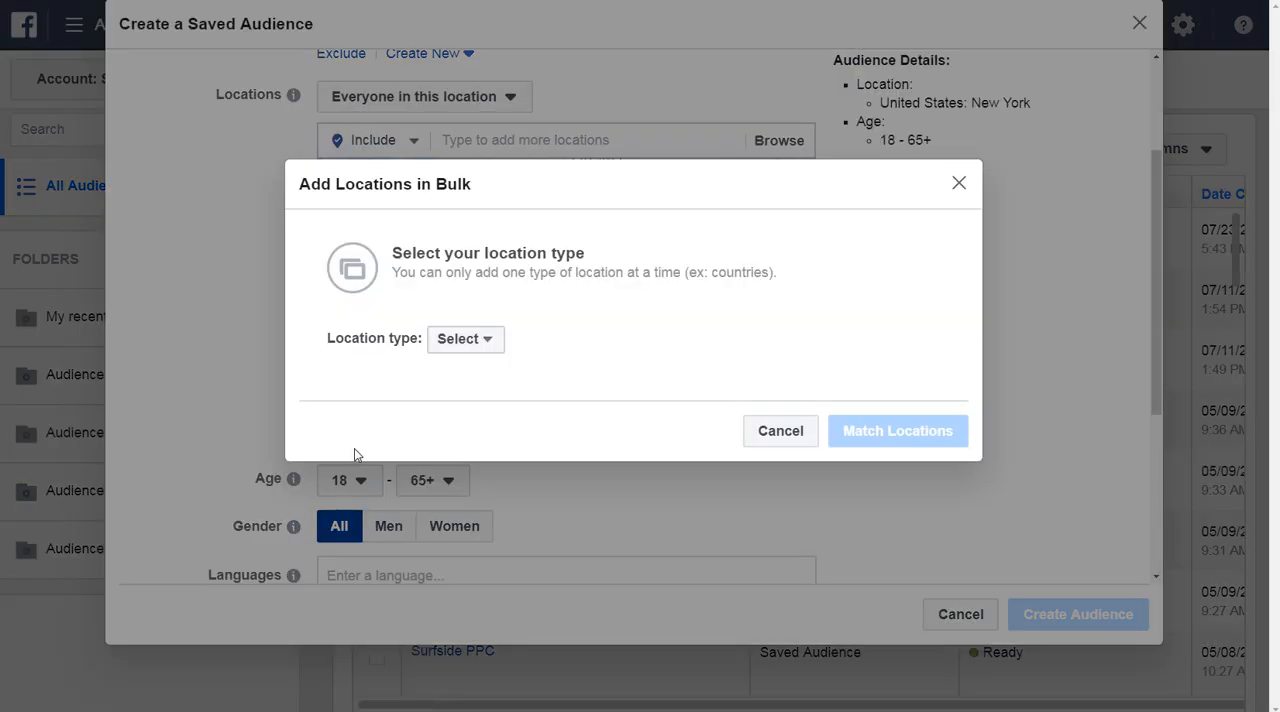
pyautogui.click(461, 345)
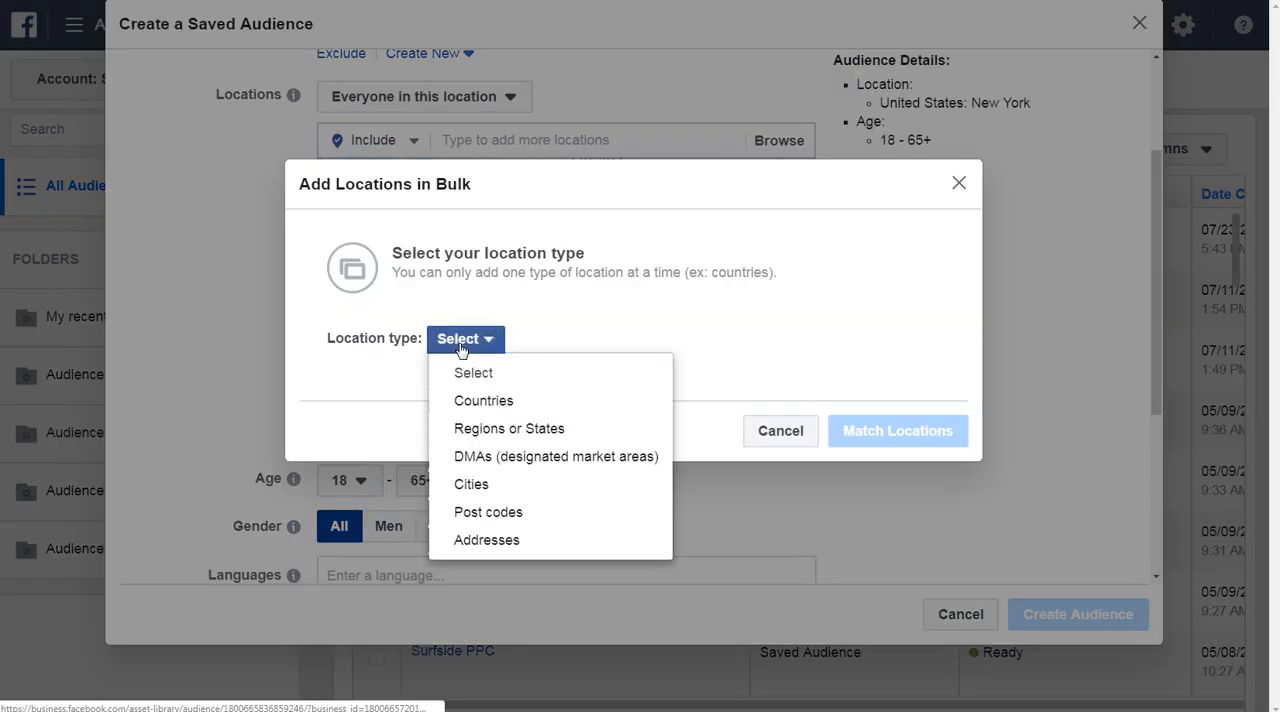
pyautogui.click(503, 432)
pyautogui.click(520, 337)
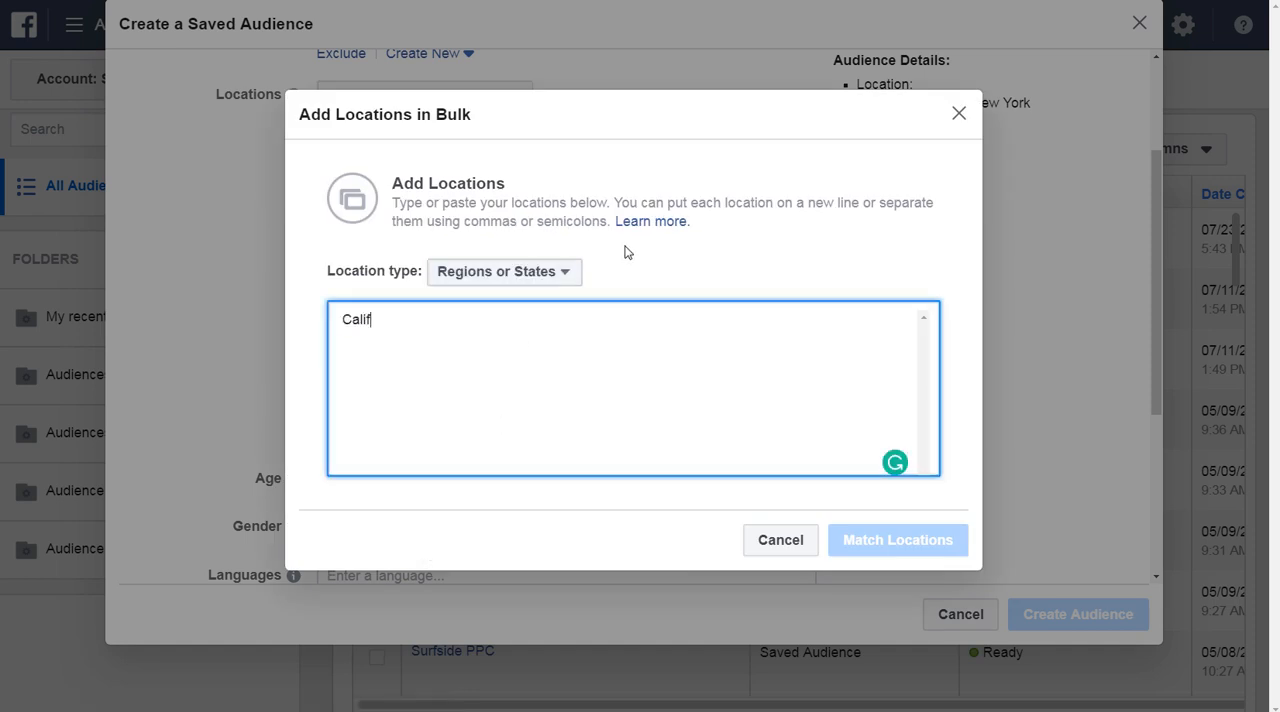
pyautogui.write('California')
pyautogui.press('Return')
pyautogui.write('Oreg')
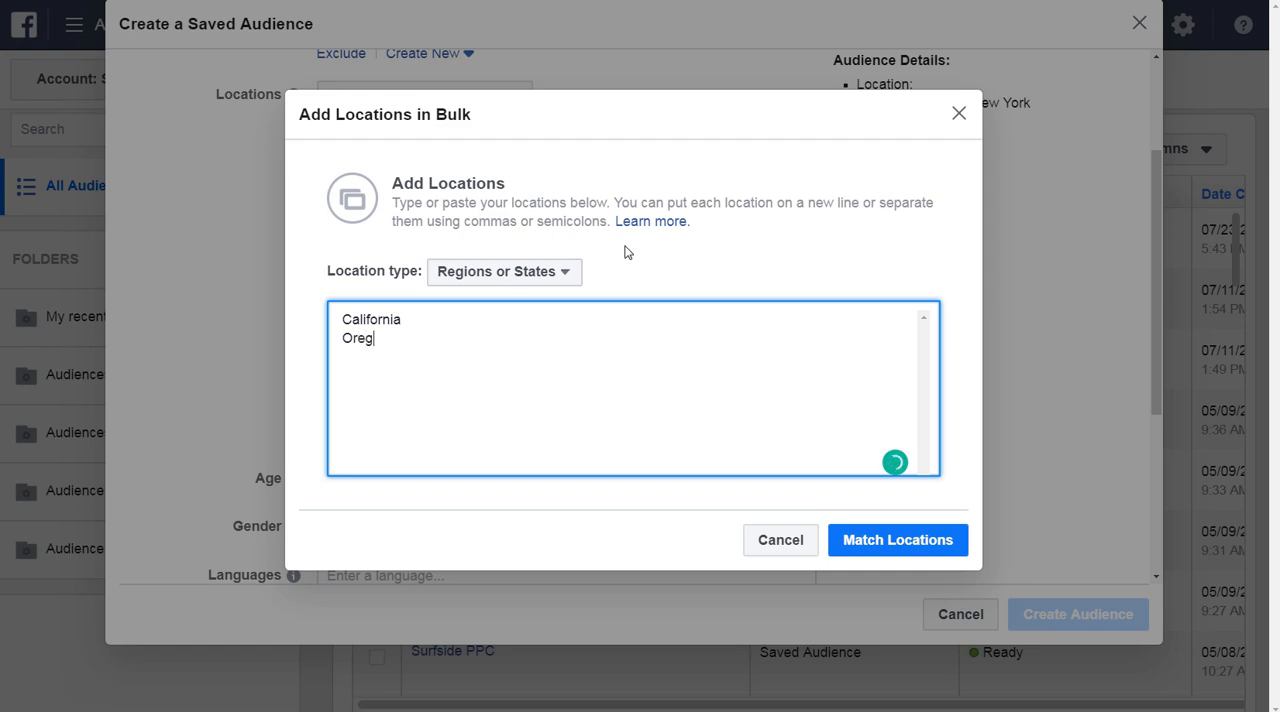
pyautogui.write('on Washington')
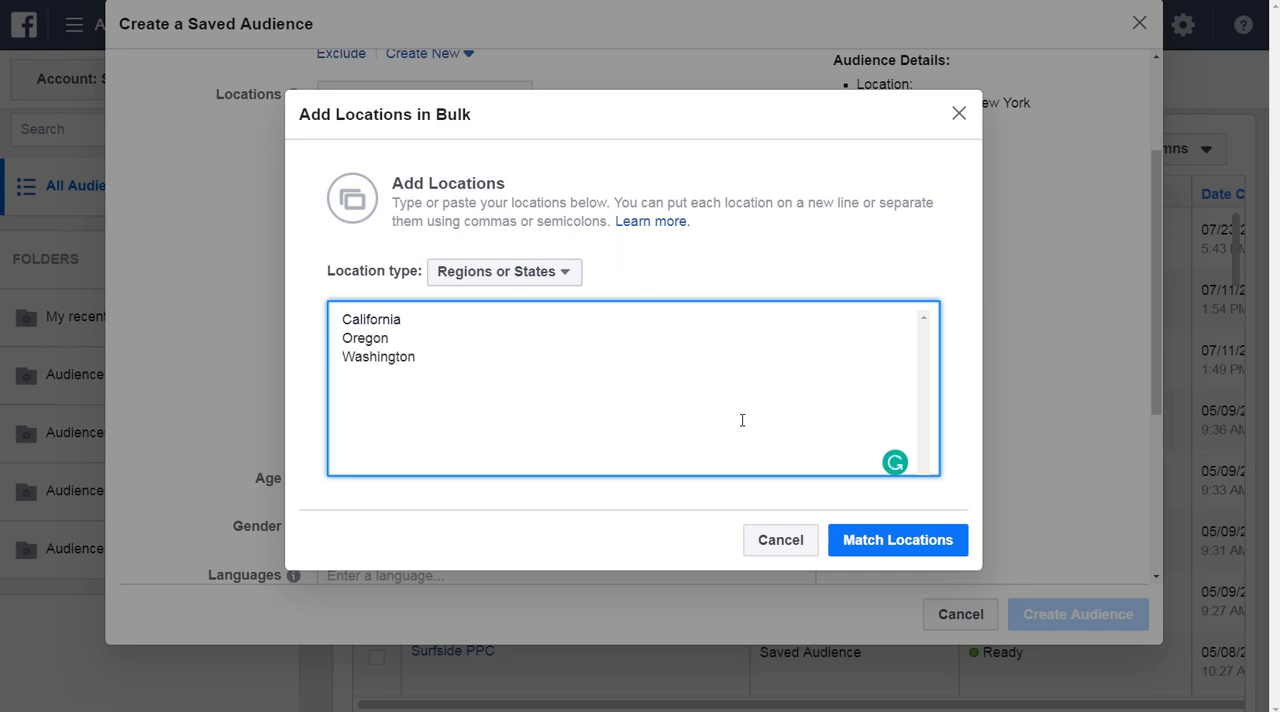
pyautogui.click(878, 545)
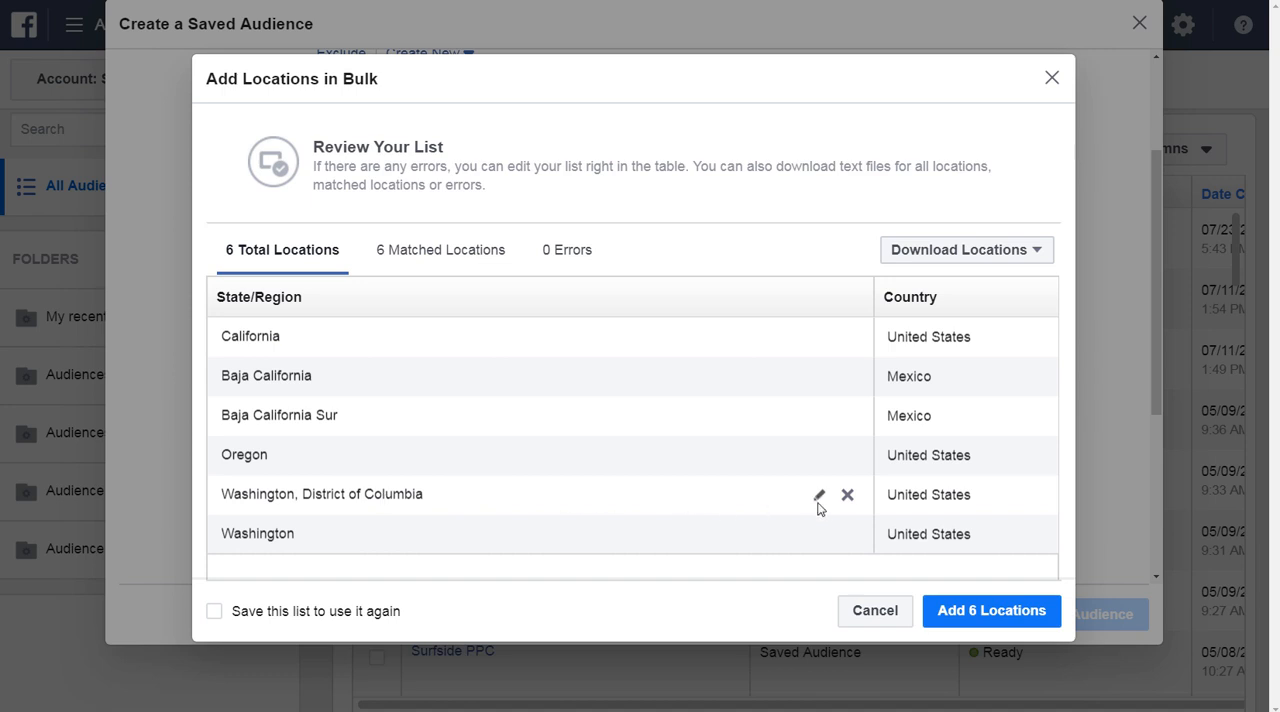
# Remove Washington, District of Columbia, Baja California Sur and Baja California from the matched list, and cancel the bulk addition.
pyautogui.click(848, 496)
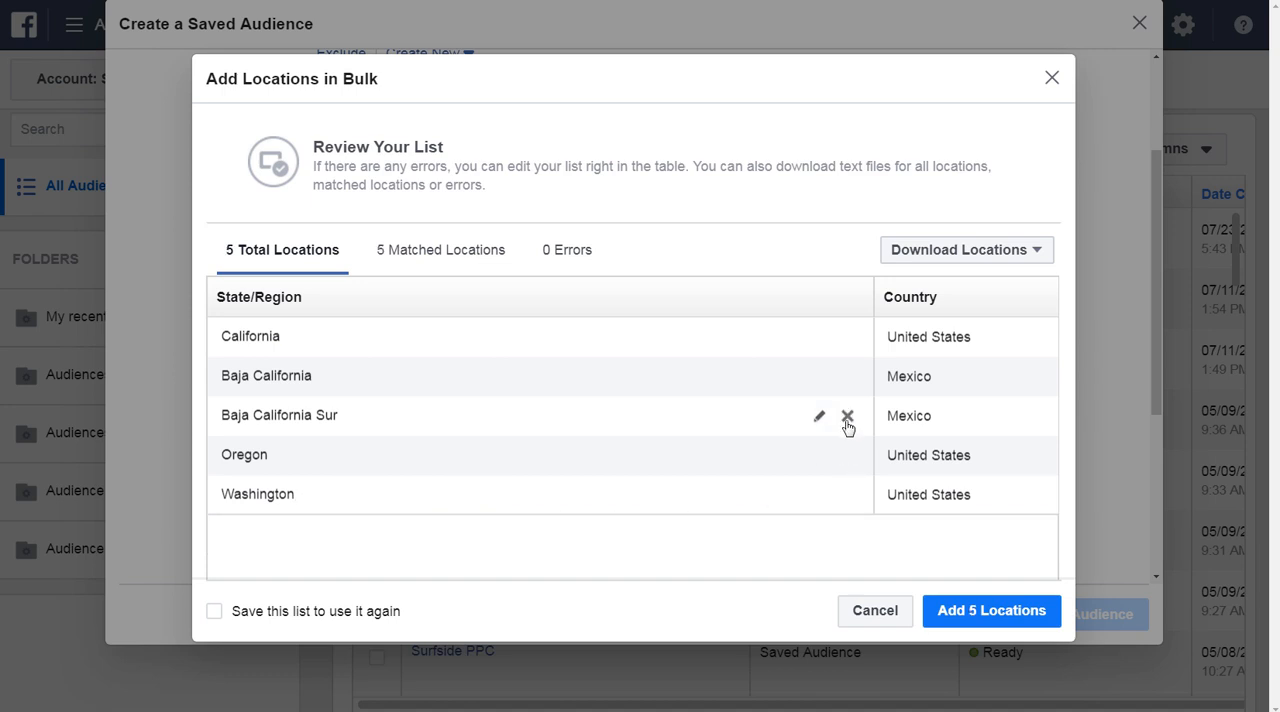
pyautogui.click(848, 418)
pyautogui.click(848, 377)
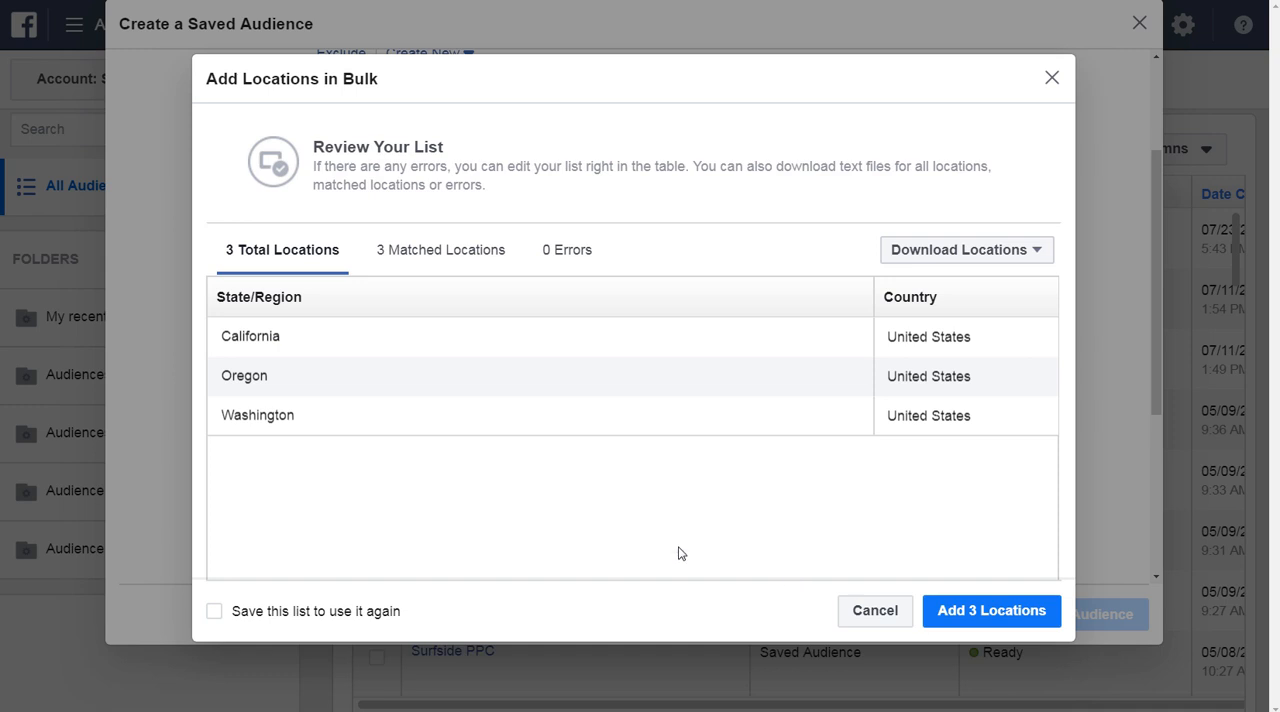
pyautogui.click(304, 612)
pyautogui.click(866, 612)
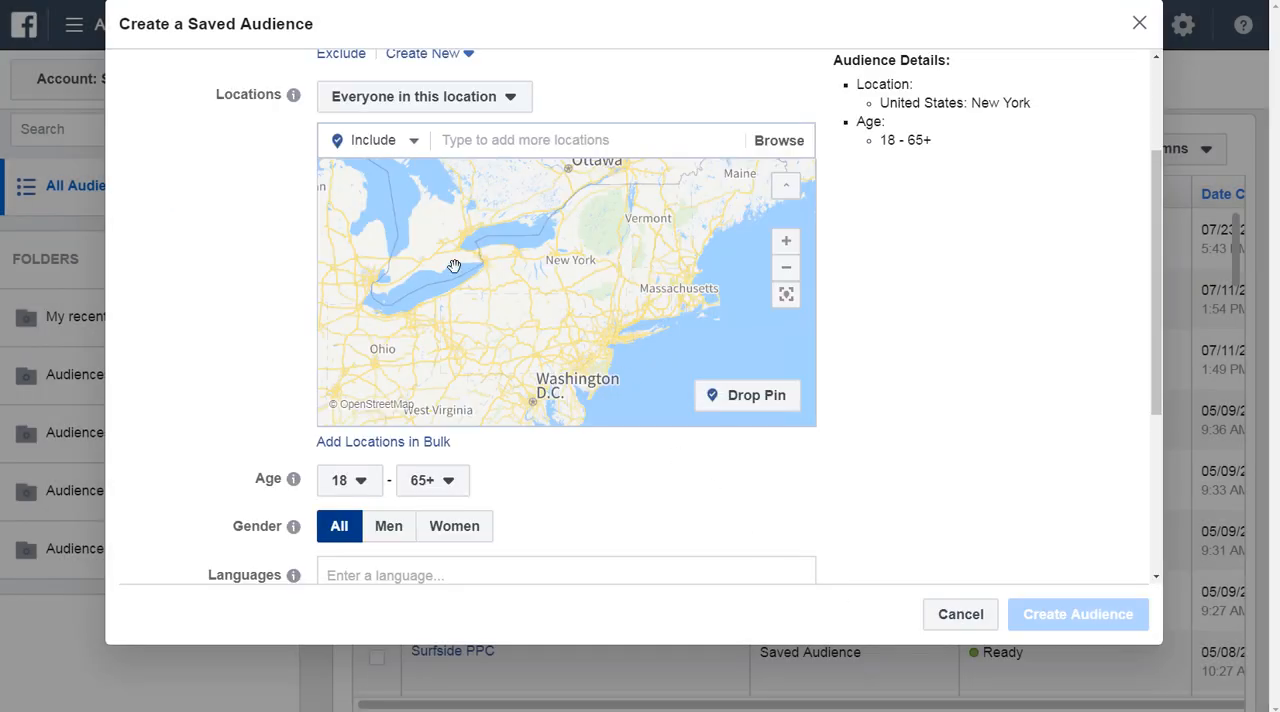
# Include the state of New York, United States in the audience's locations.
pyautogui.click(398, 148)
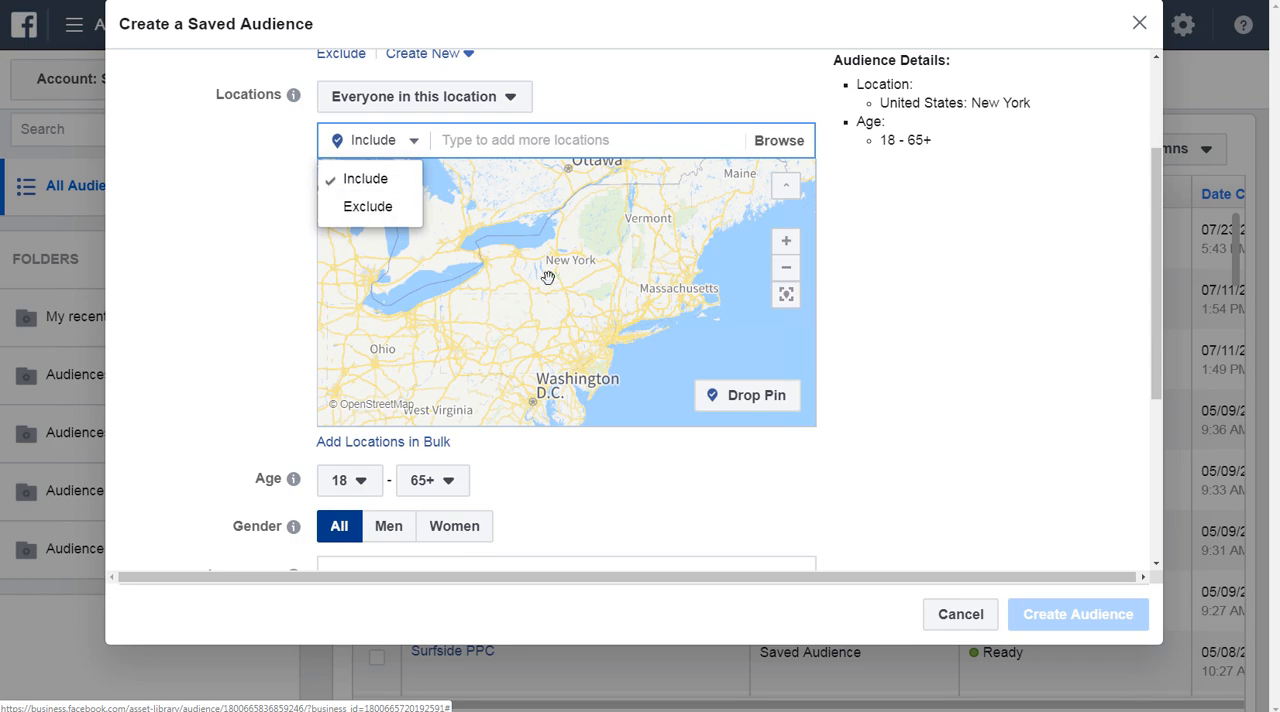
pyautogui.click(550, 142)
pyautogui.write('new york')
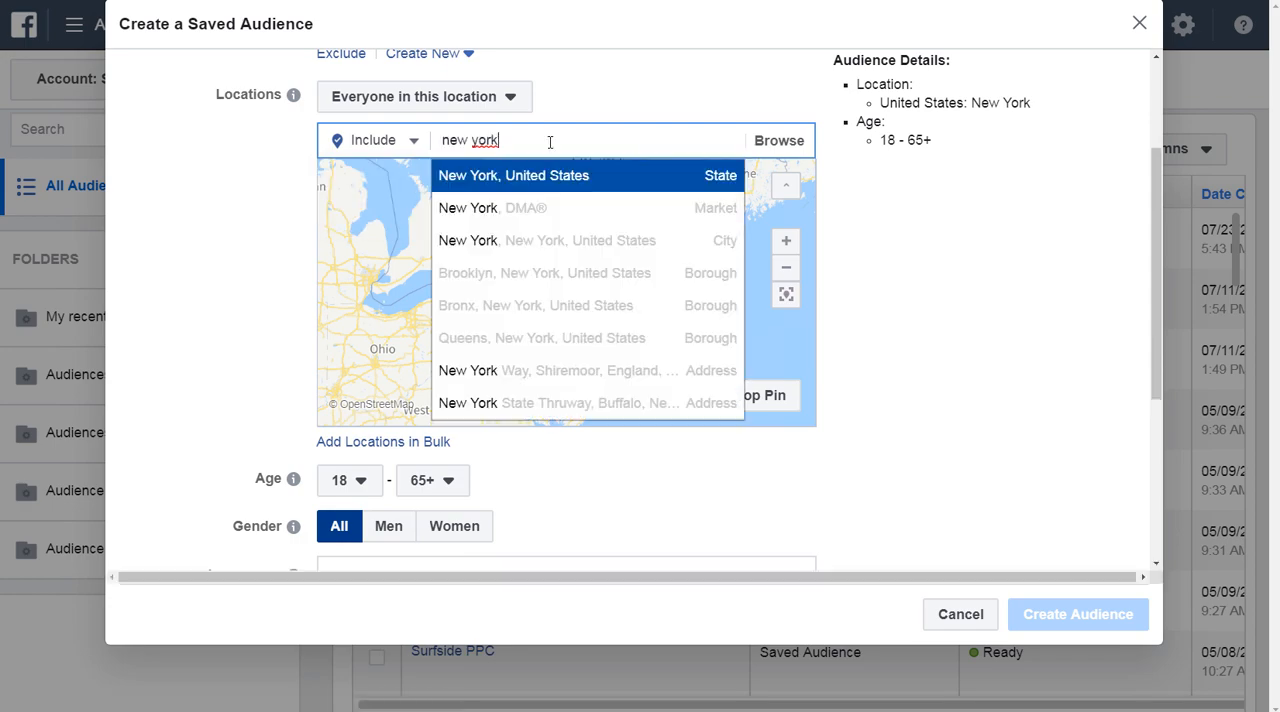
pyautogui.click(545, 178)
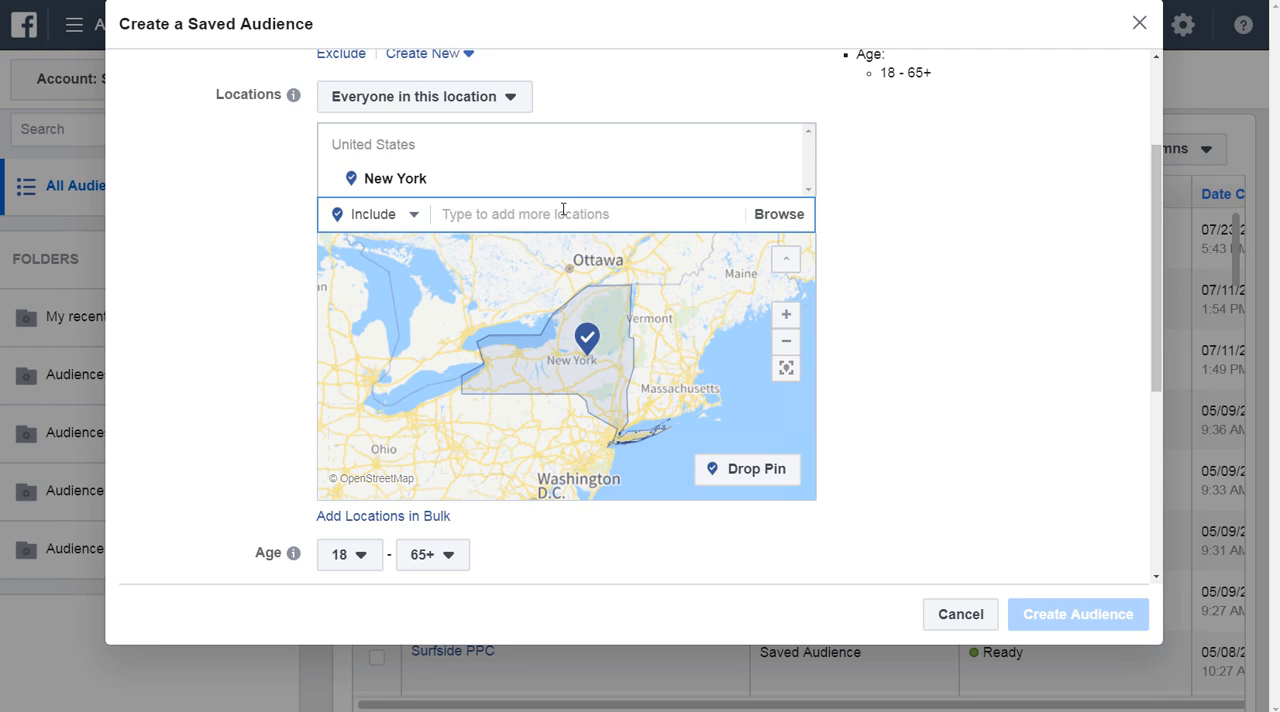
# Exclude the Buffalo DMA market from the audience's locations.
pyautogui.click(378, 220)
pyautogui.click(368, 279)
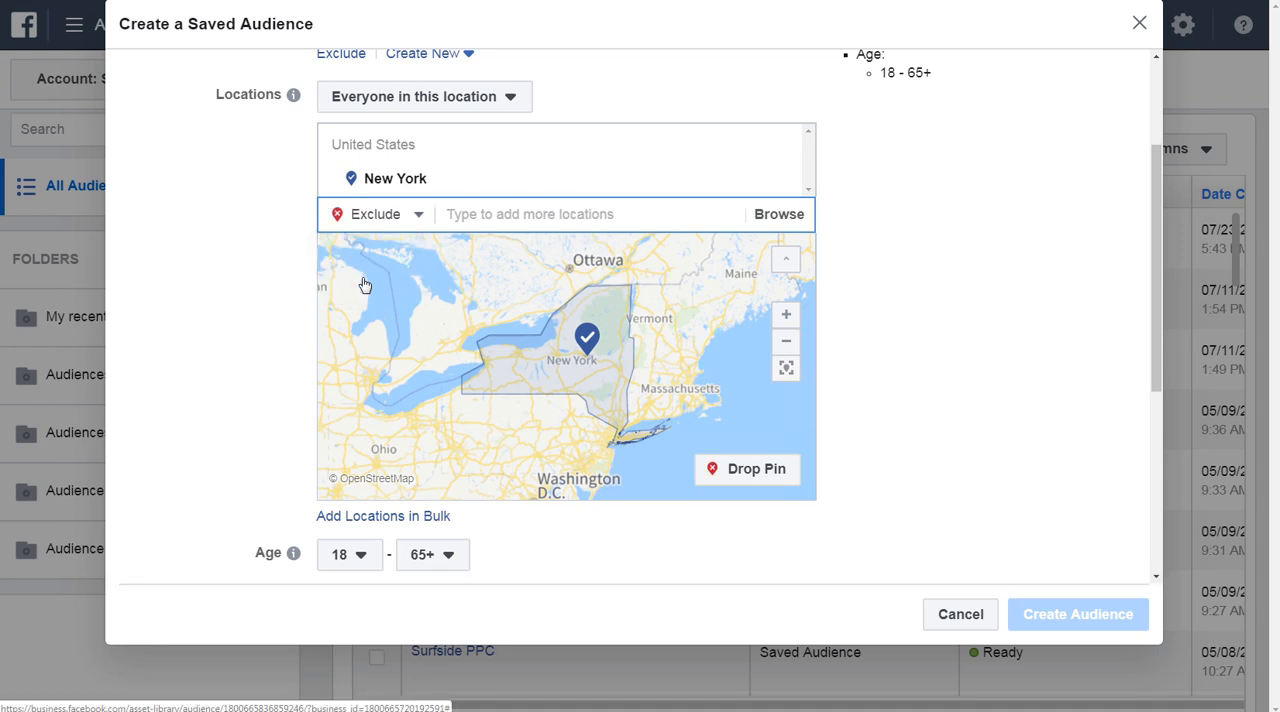
pyautogui.click(520, 217)
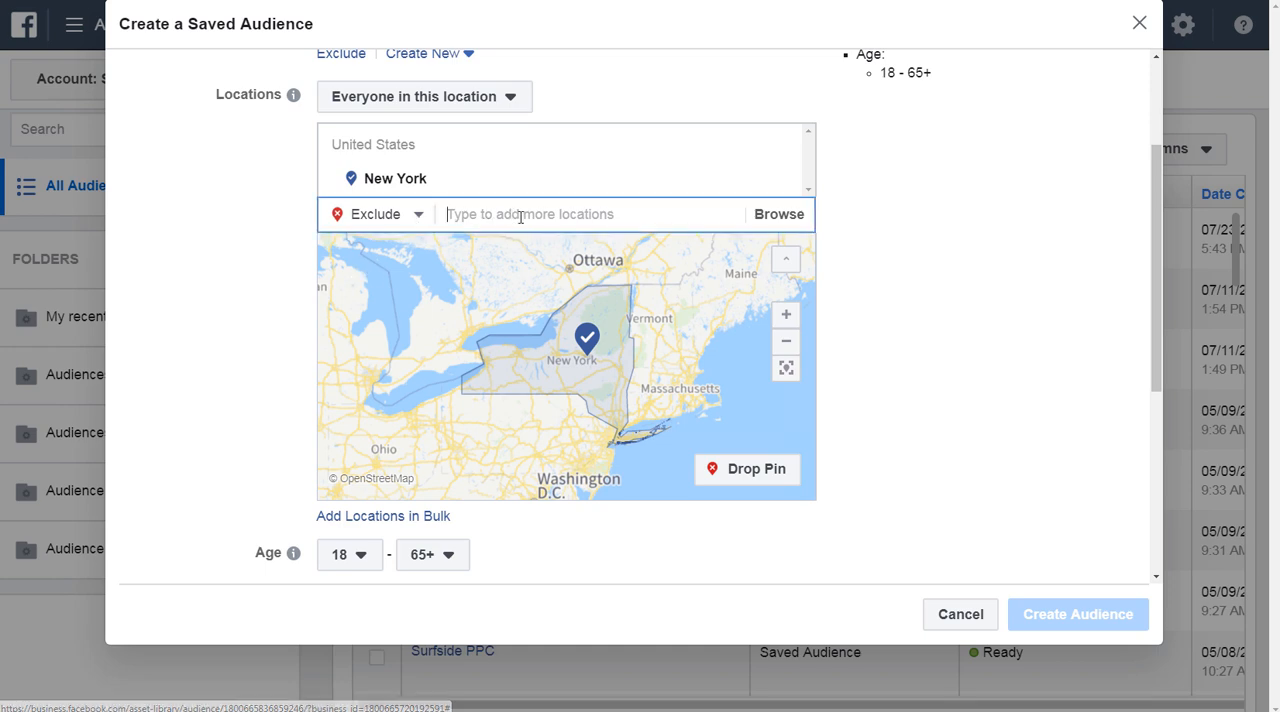
pyautogui.write('buffalo')
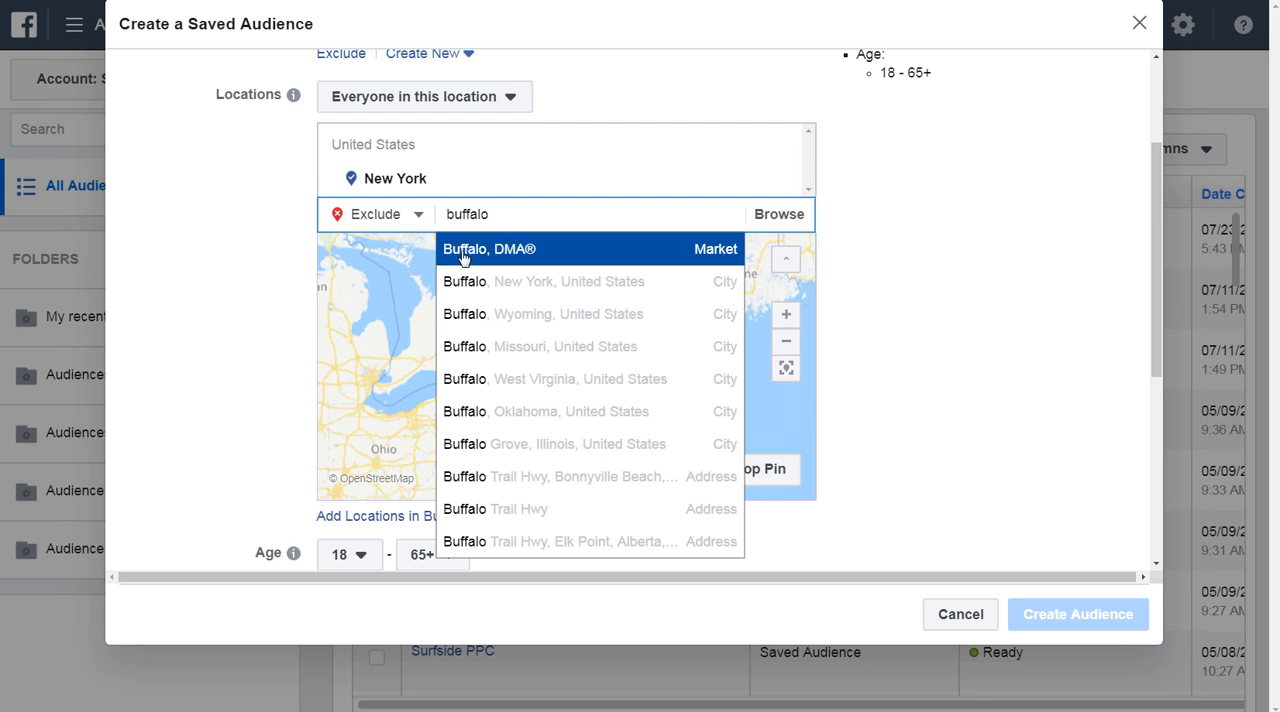
pyautogui.click(563, 250)
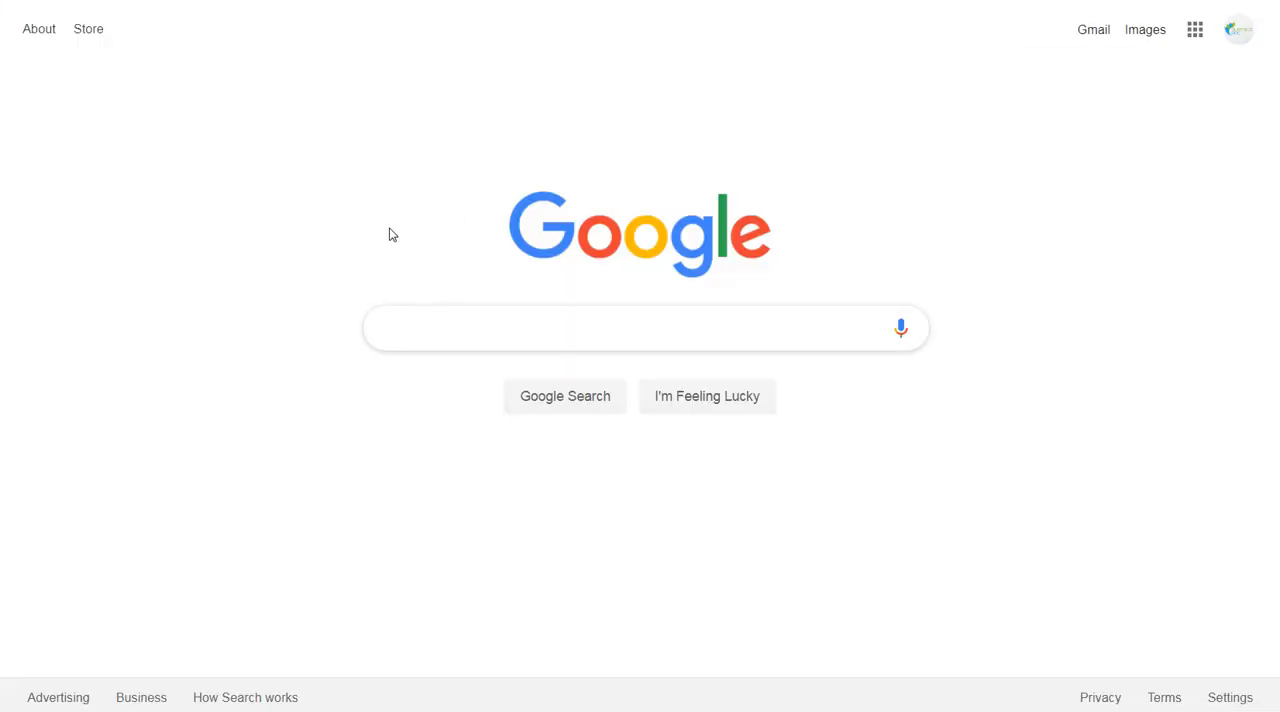
# Switch to Google and search for "dma map" to examine the designated market areas.
pyautogui.write('dma map')
pyautogui.press('Return')
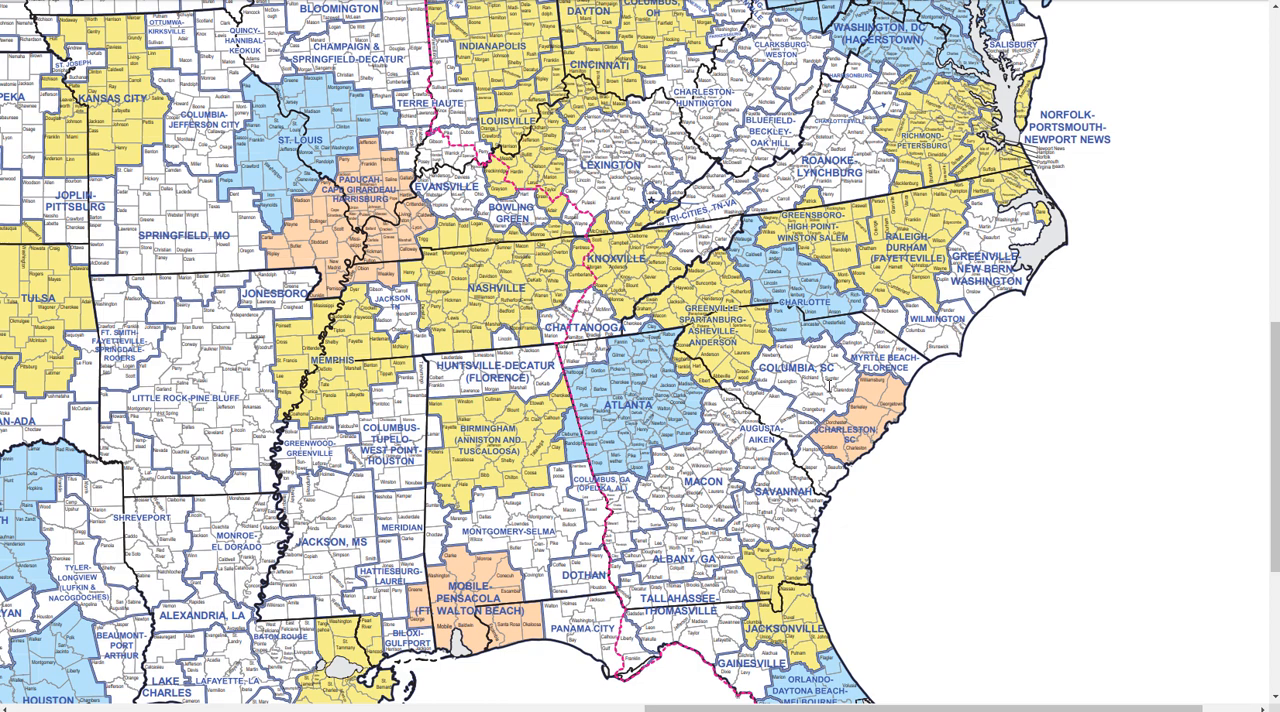
# Examine the southeastern markets on the DMA map, then include the Columbia, SC DMA market in the audience's locations.
pyautogui.click(1231, 633)
pyautogui.click(1231, 636)
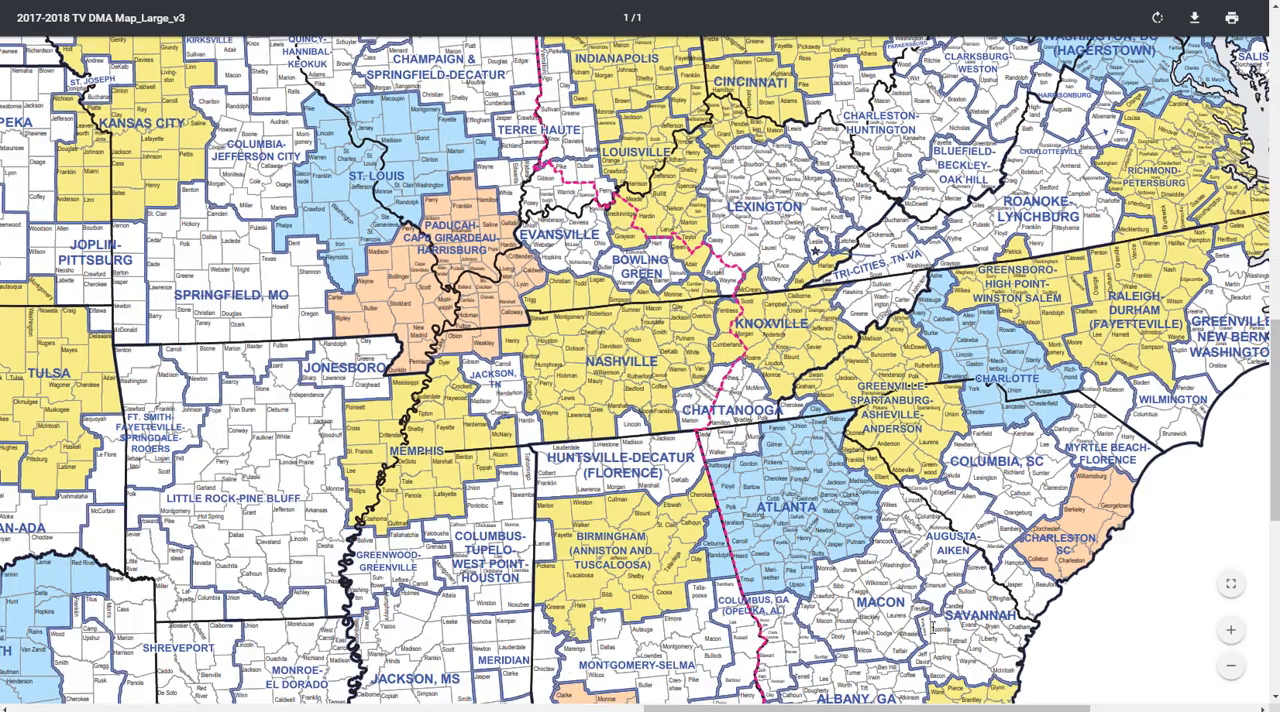
pyautogui.moveTo(791, 707); pyautogui.dragTo(895, 708)
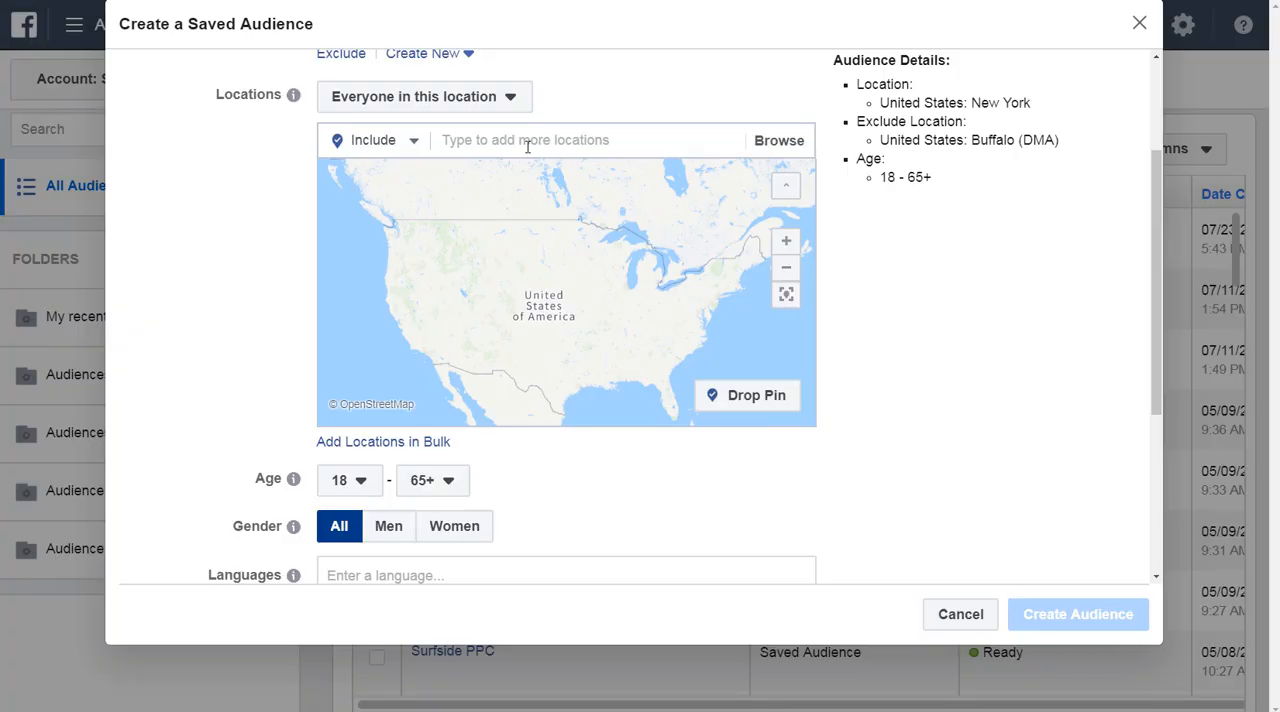
pyautogui.click(527, 142)
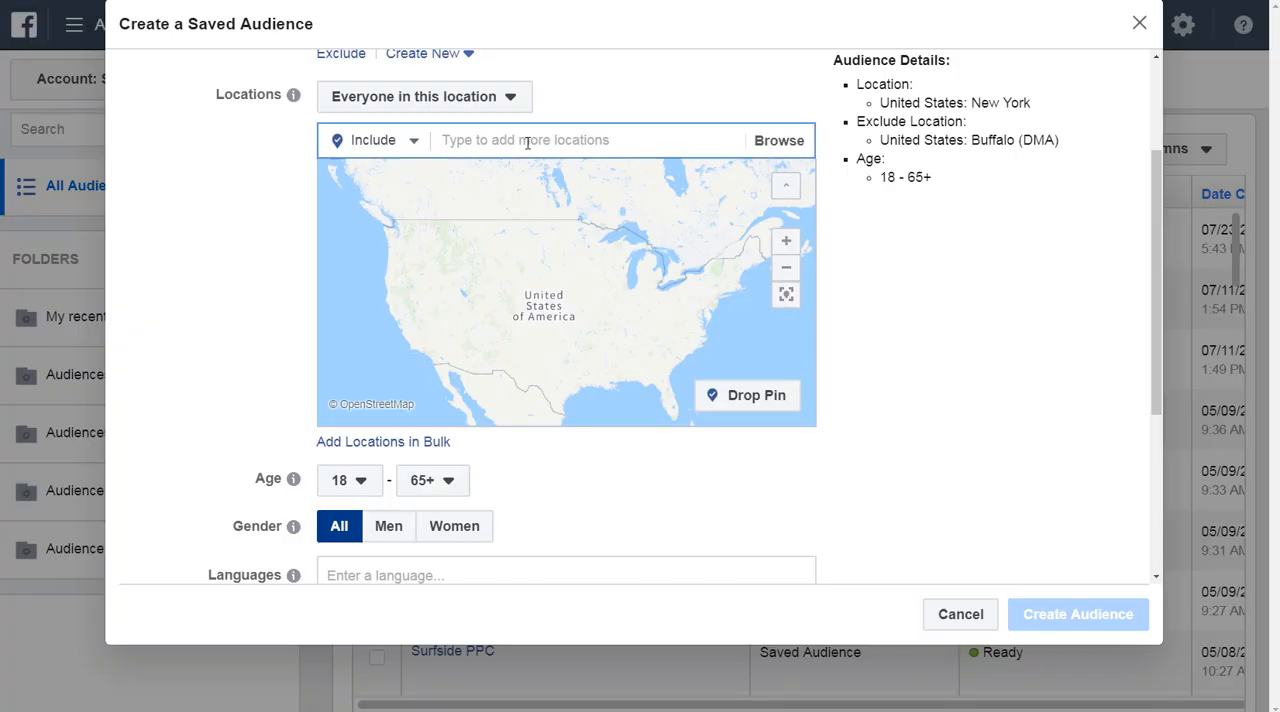
pyautogui.write('columbia')
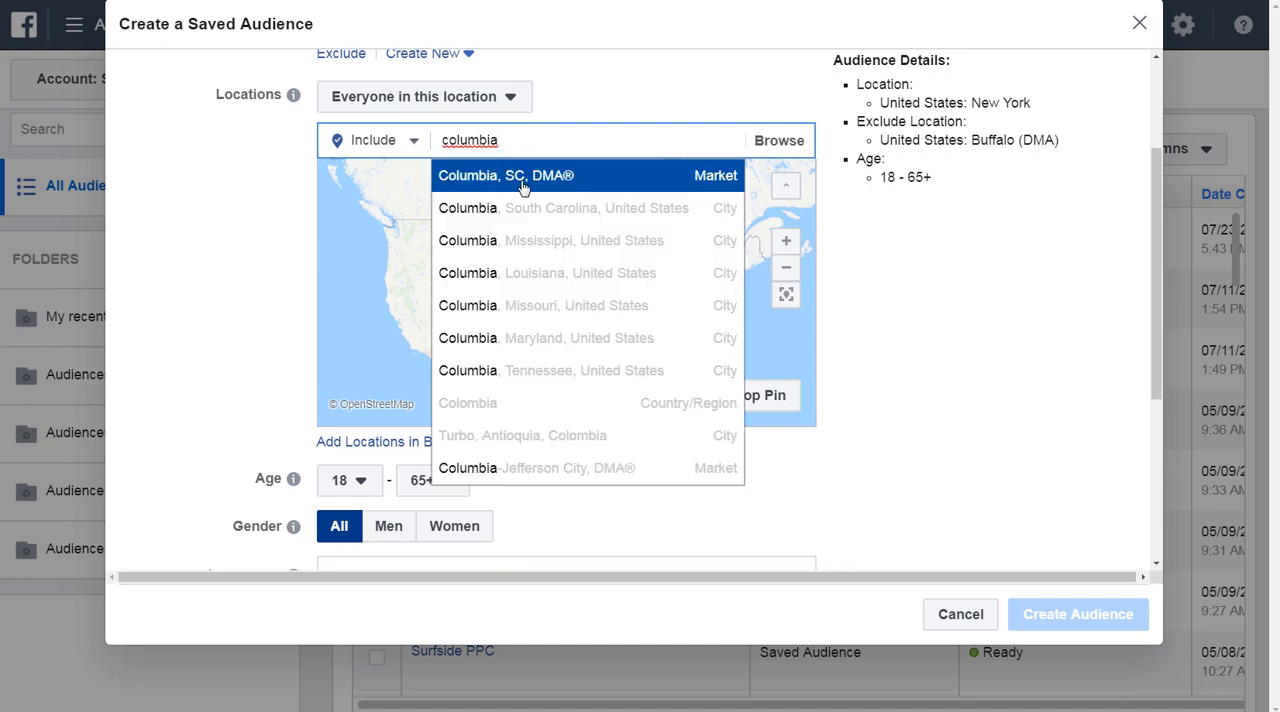
pyautogui.click(603, 182)
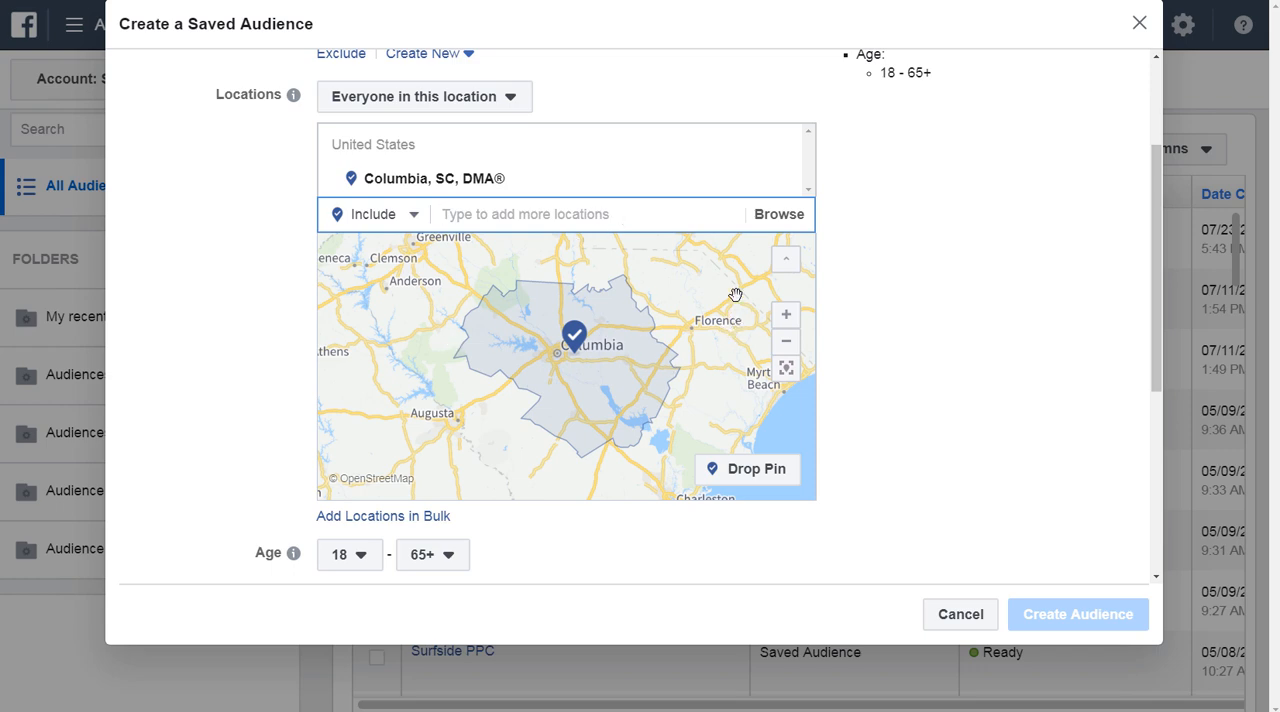
# Remove the Columbia, SC market from the included locations and start a bulk location addition of type Addresses.
pyautogui.click(781, 180)
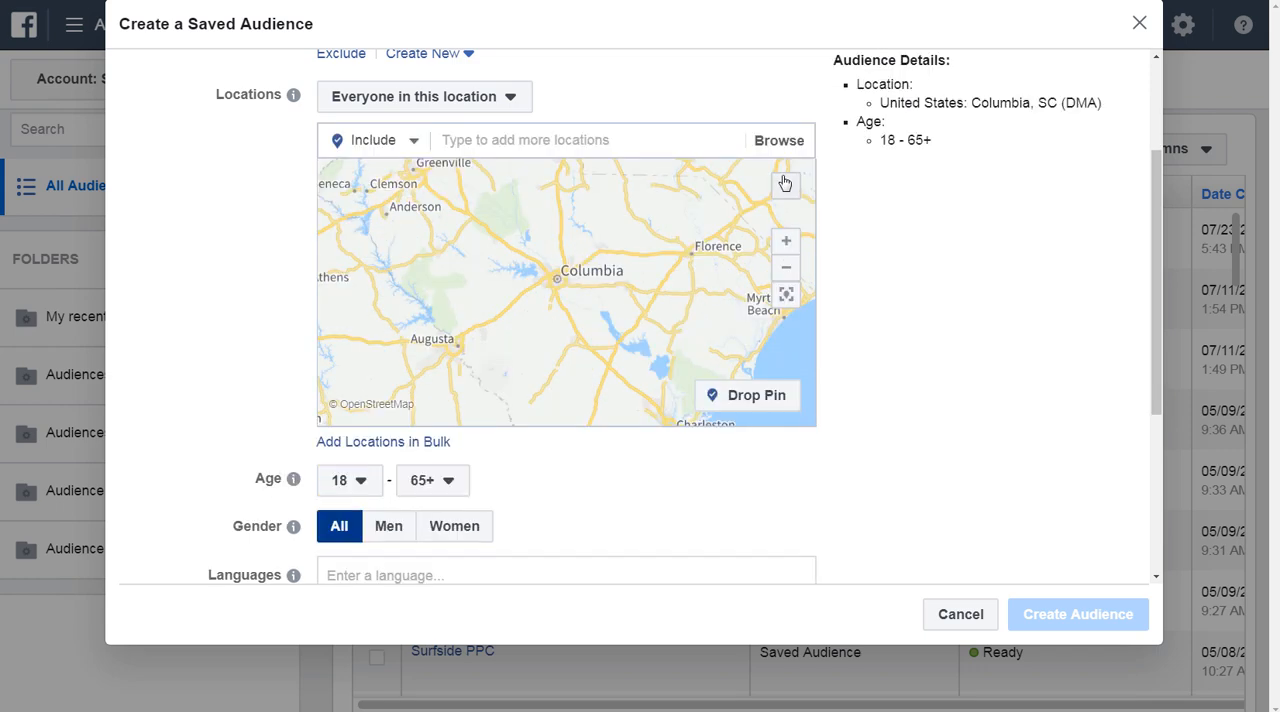
pyautogui.click(370, 445)
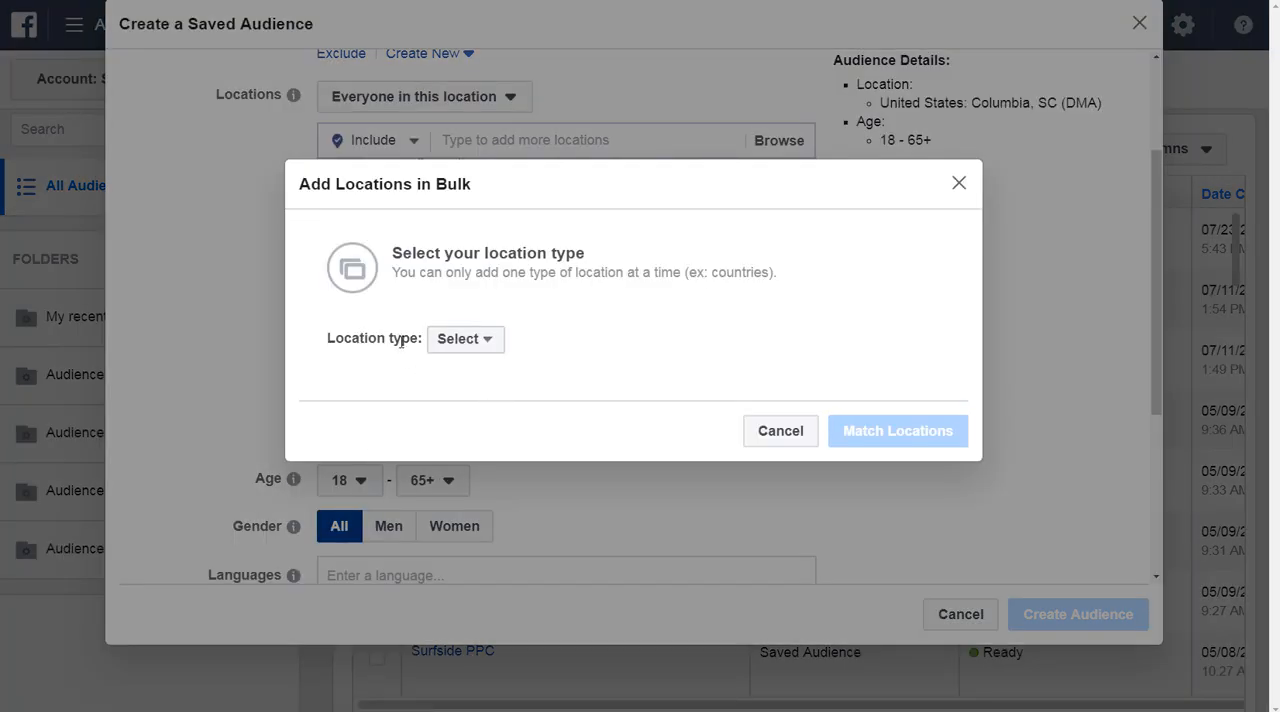
pyautogui.click(476, 348)
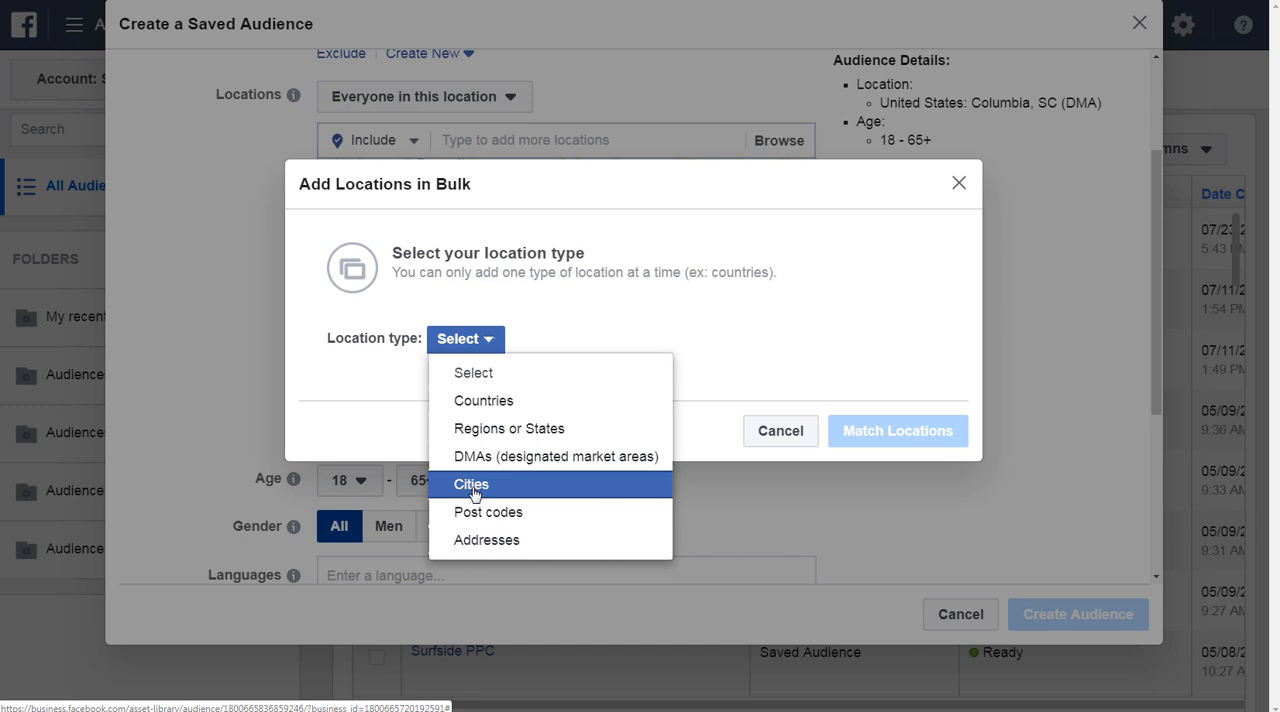
pyautogui.click(467, 541)
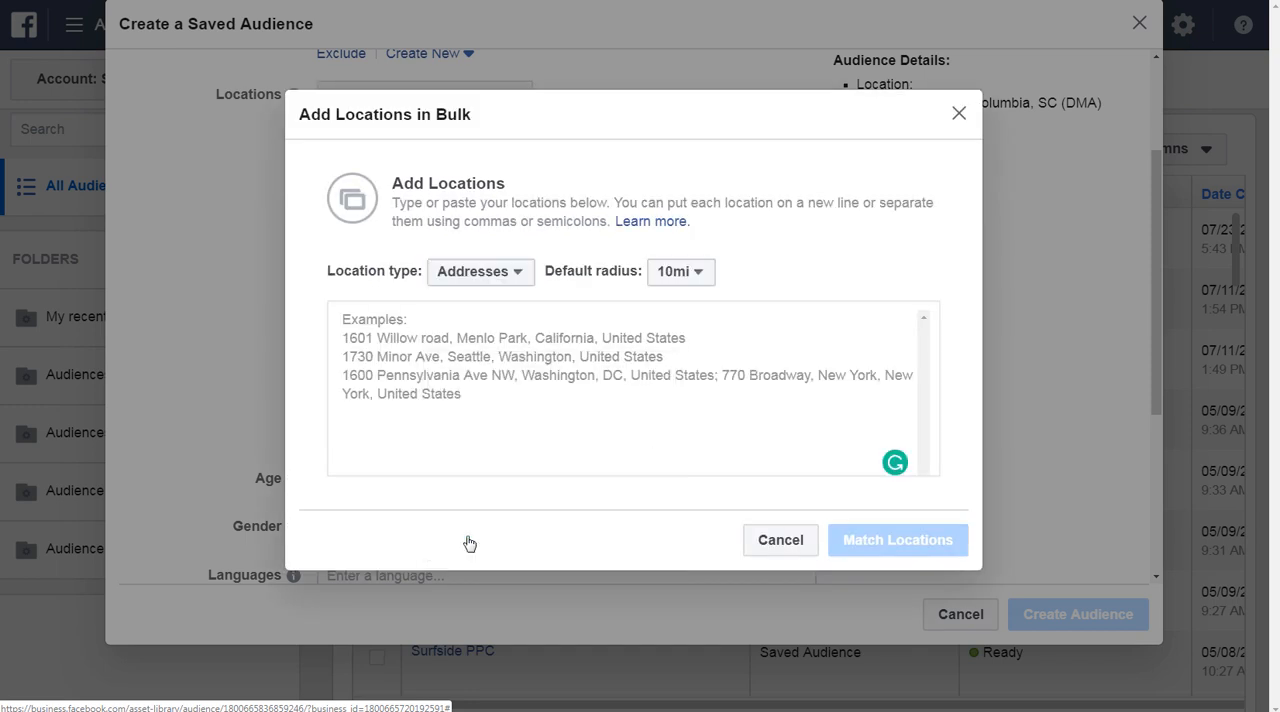
pyautogui.click(497, 425)
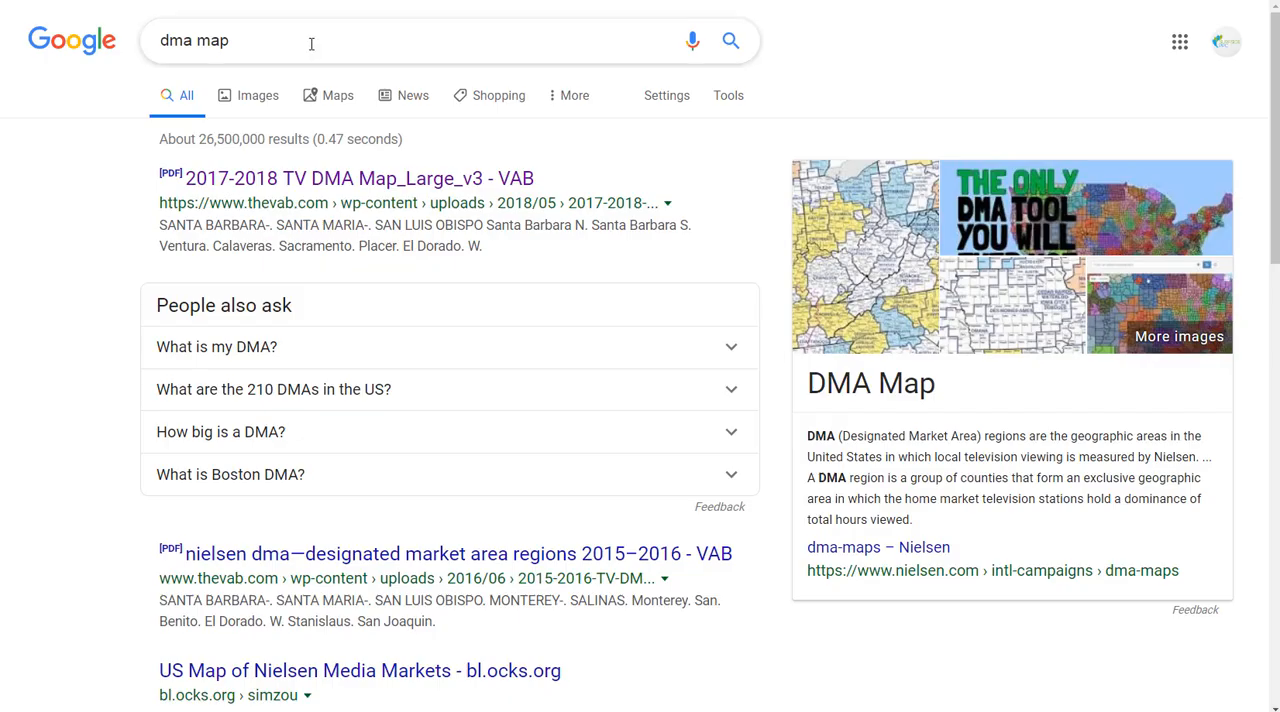
# Switch to Google, search for "nashville bbq restaurants", and copy the address of Peg Leg Porker BBQ.
pyautogui.click(311, 45)
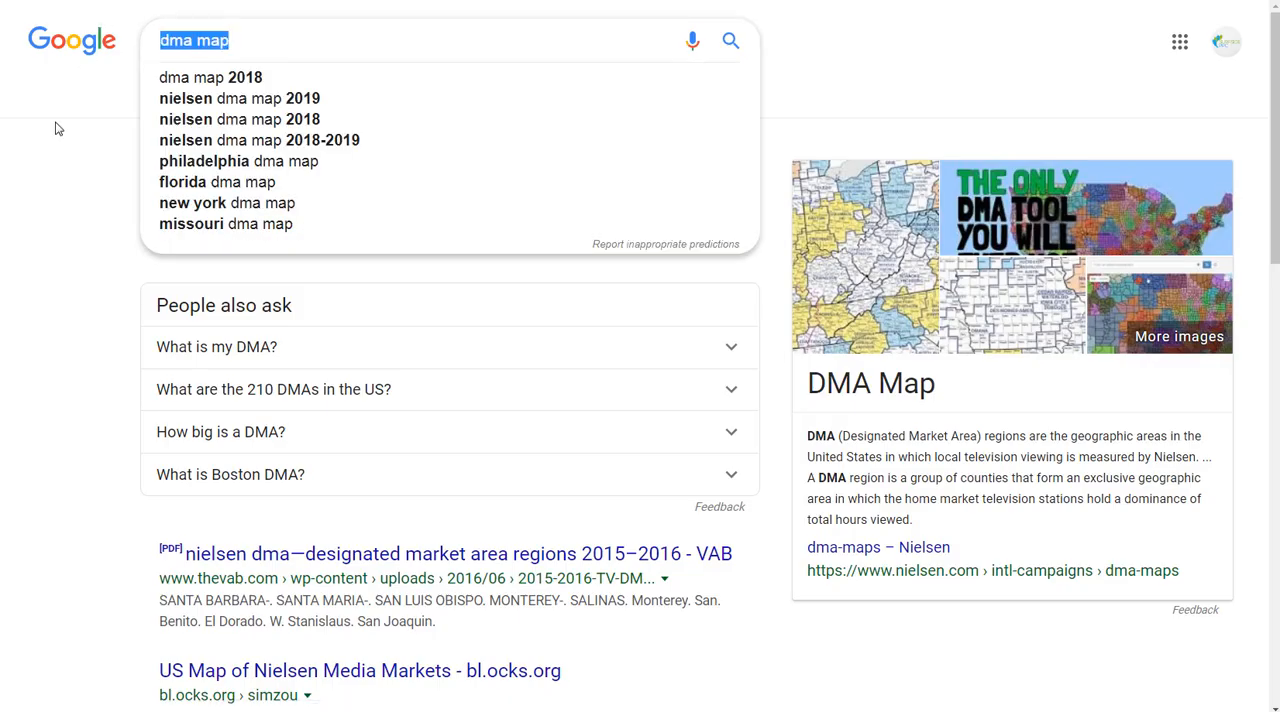
pyautogui.write('nashville')
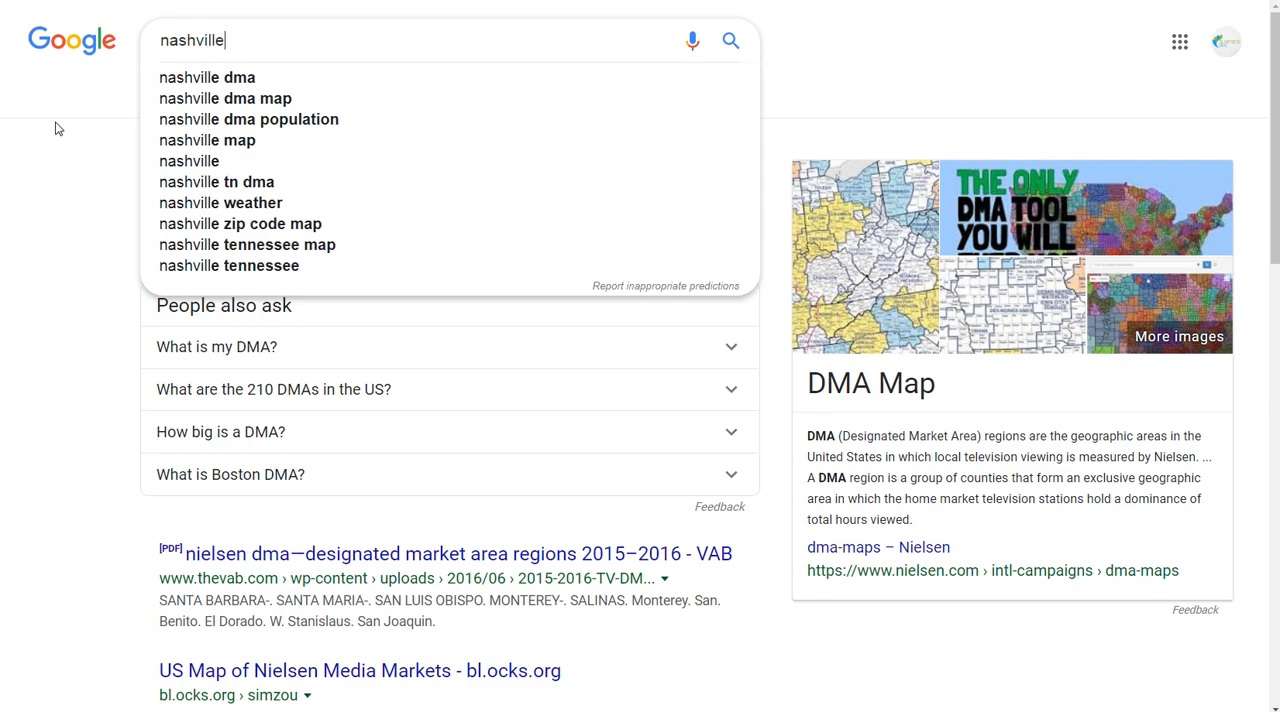
pyautogui.write(' bbq restaurants')
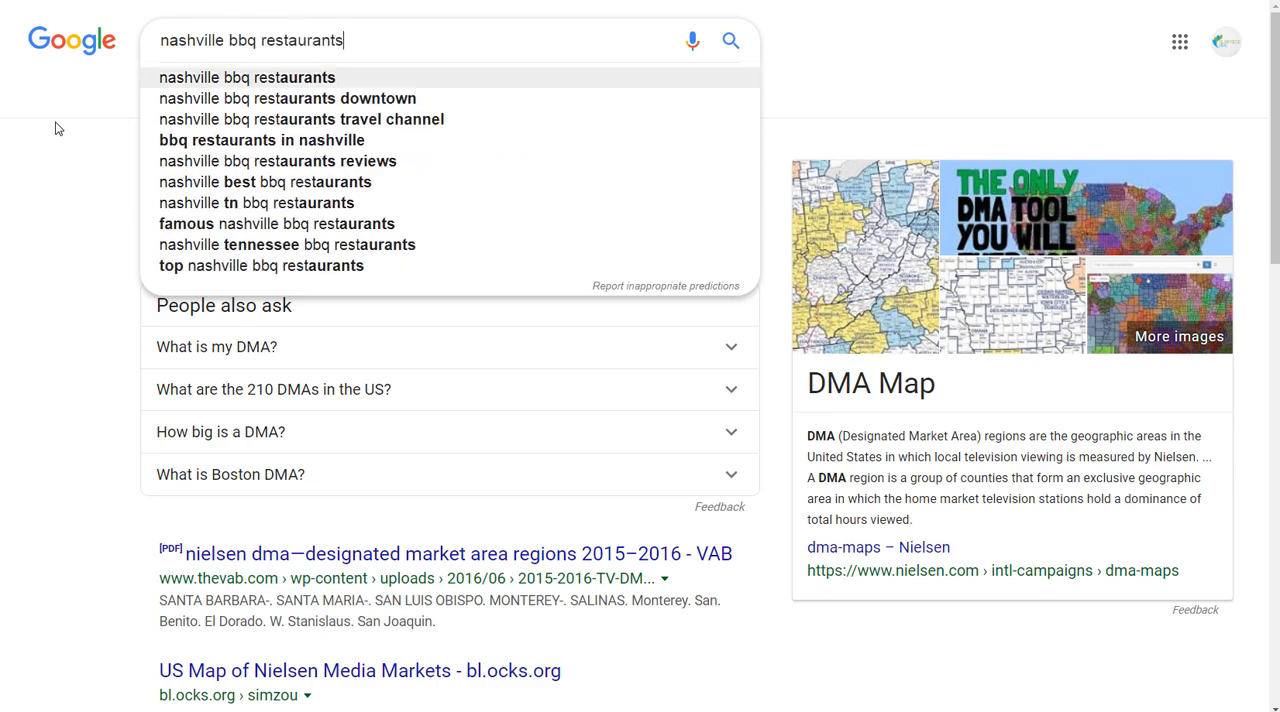
pyautogui.press('Return')
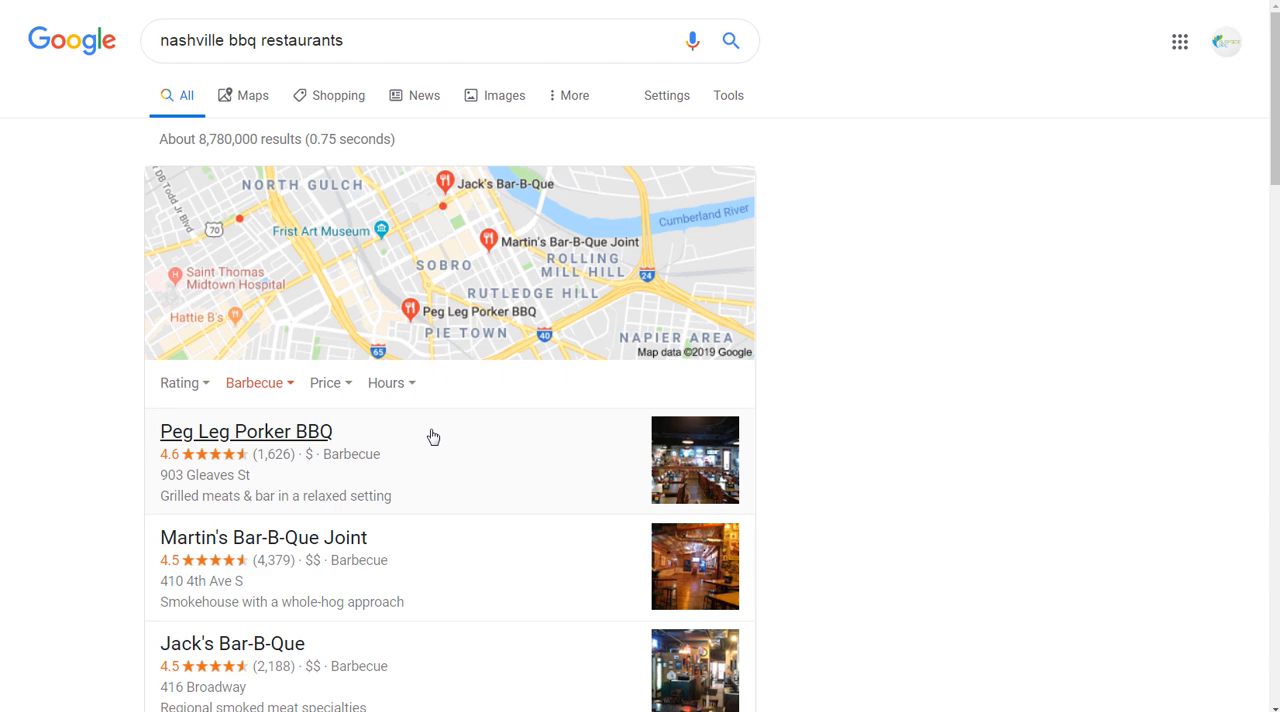
pyautogui.click(460, 455)
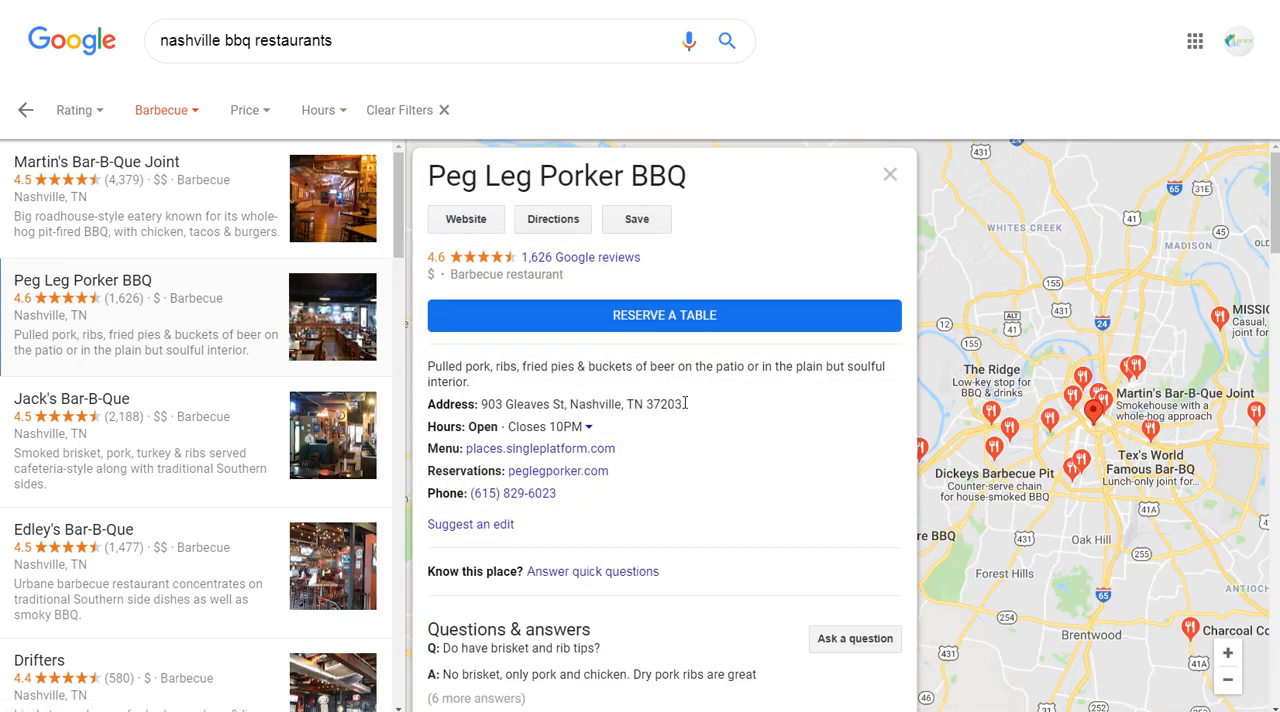
pyautogui.moveTo(684, 403); pyautogui.dragTo(488, 403)
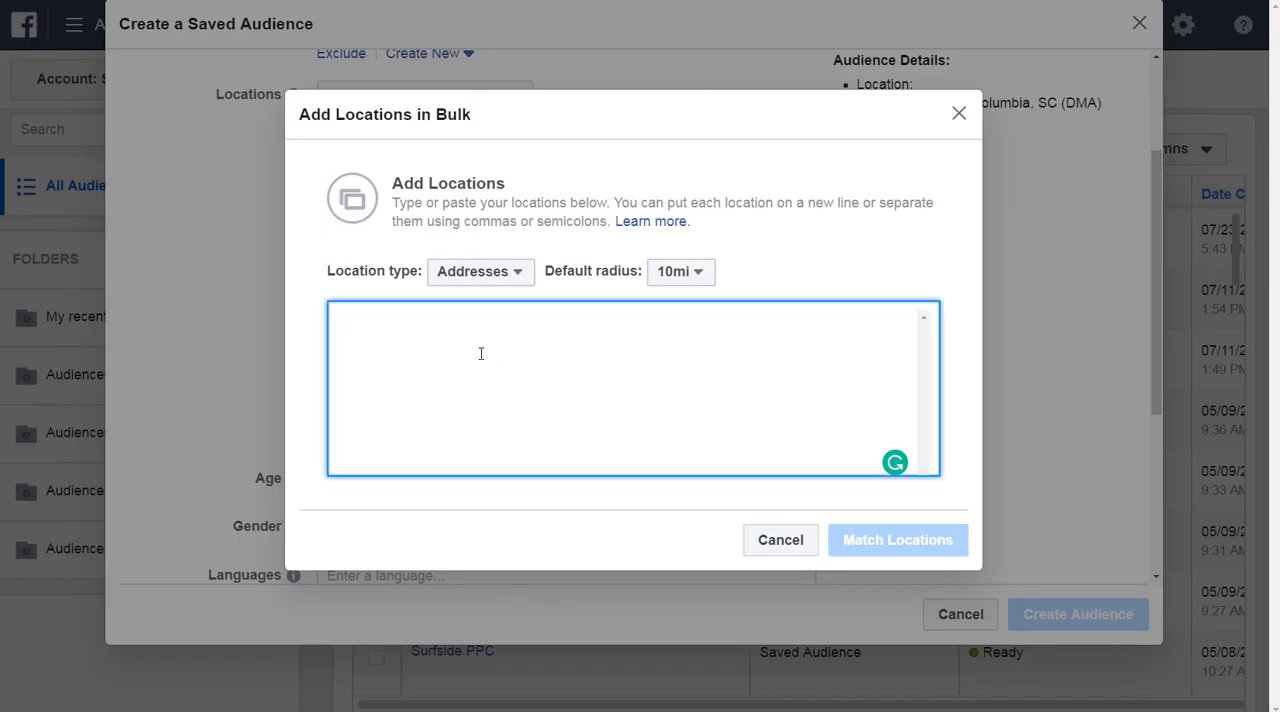
# Enter the copied restaurant address in the bulk list with a 15 mi default radius, then match and add the location.
pyautogui.write('903 Gleaves St, Nashville, TN 37203')
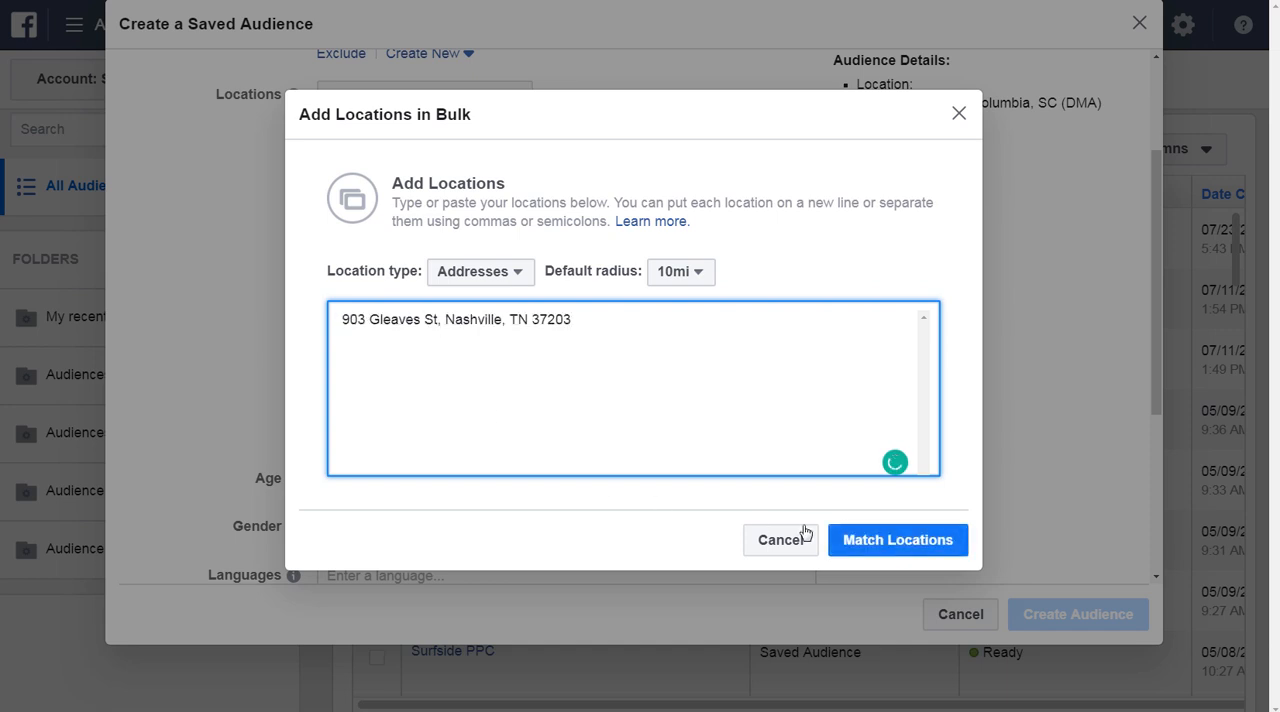
pyautogui.click(668, 275)
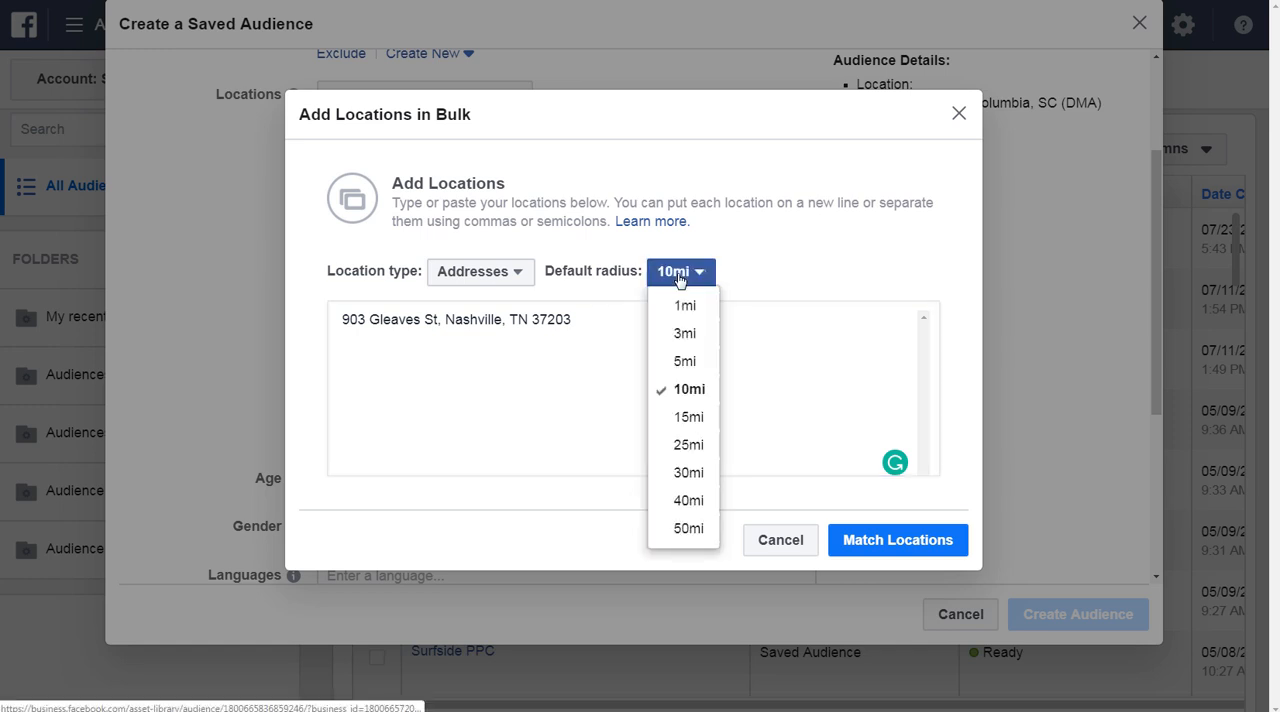
pyautogui.click(675, 419)
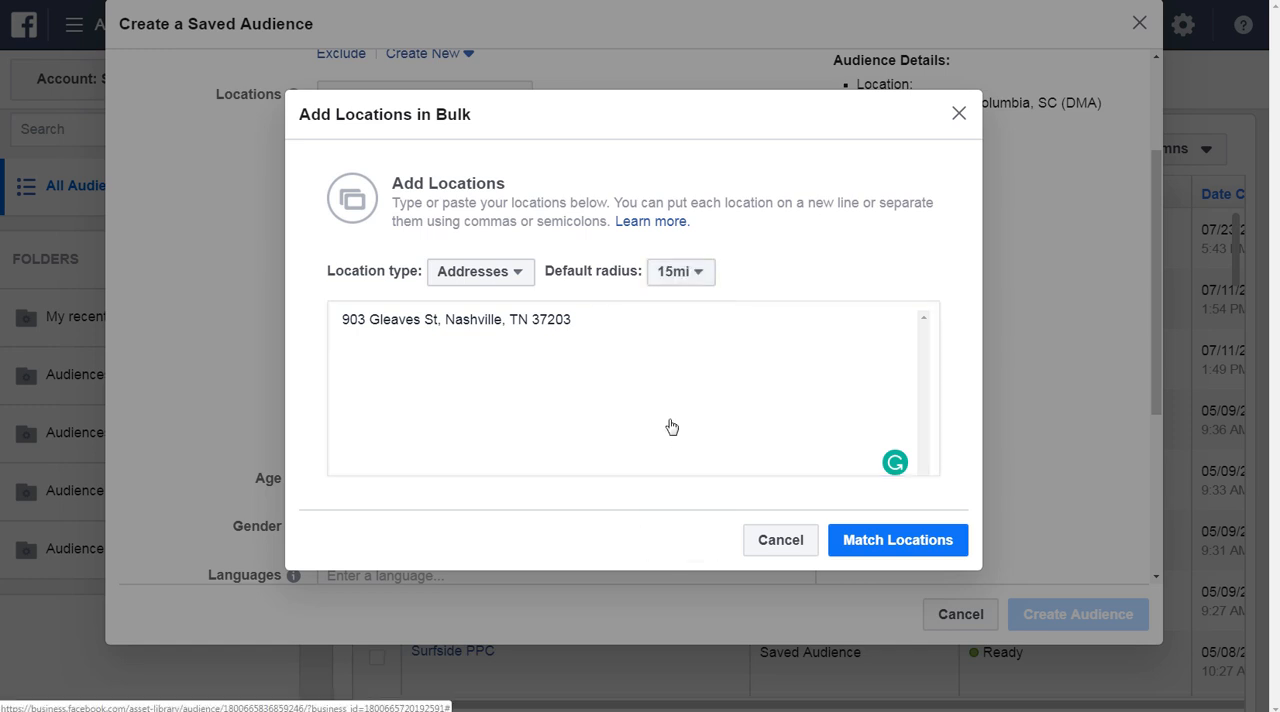
pyautogui.click(918, 542)
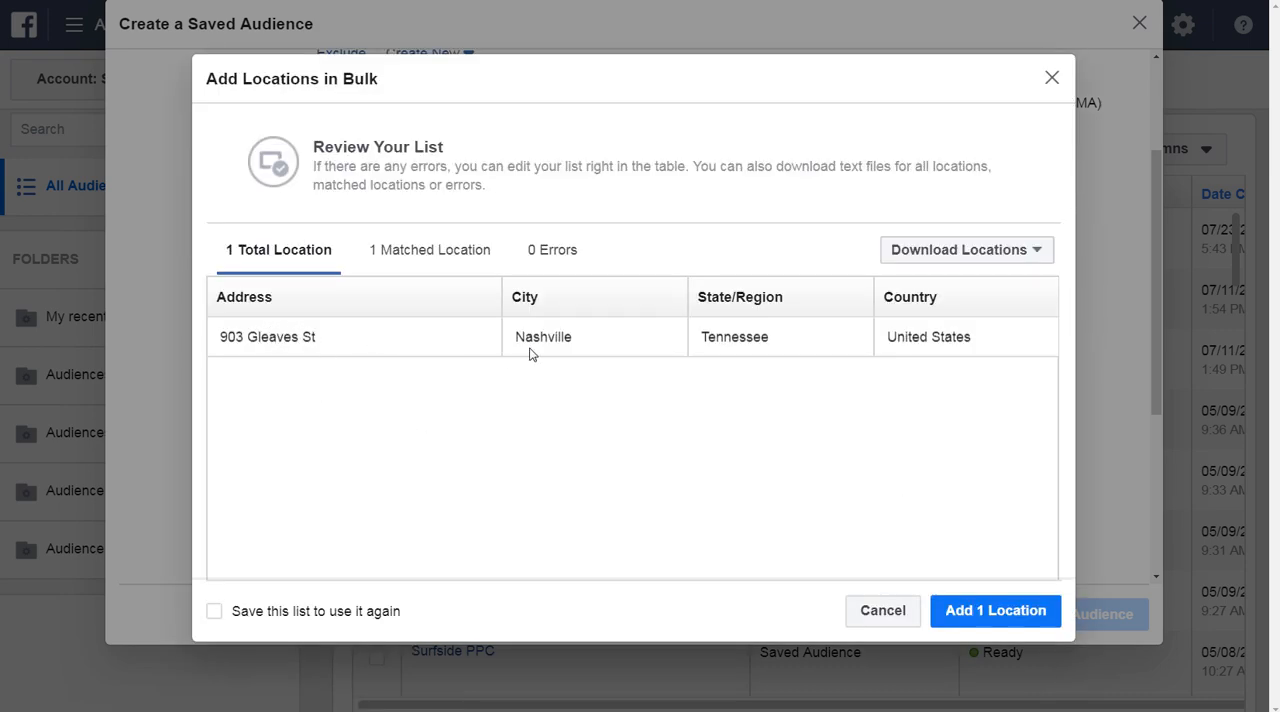
pyautogui.click(986, 610)
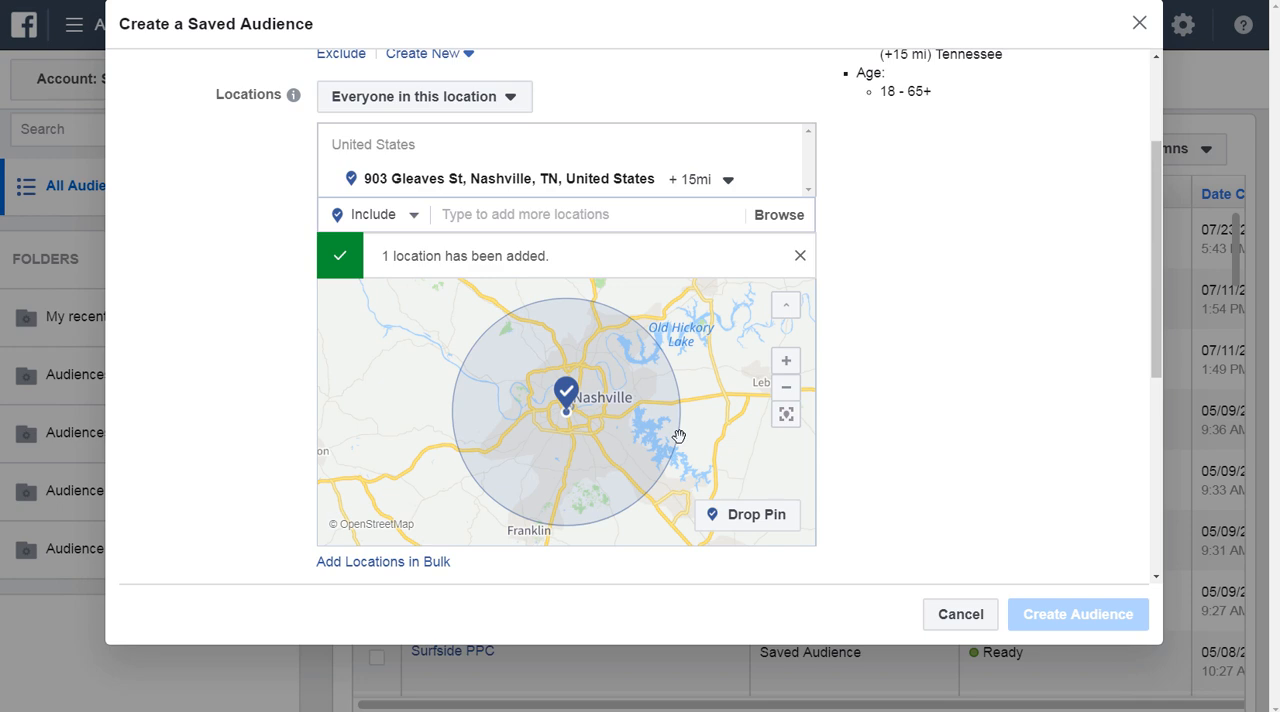
# Drop an included-location pin southeast of Nashville near La Vergne, at about 36.04, -86.52.
pyautogui.click(787, 390)
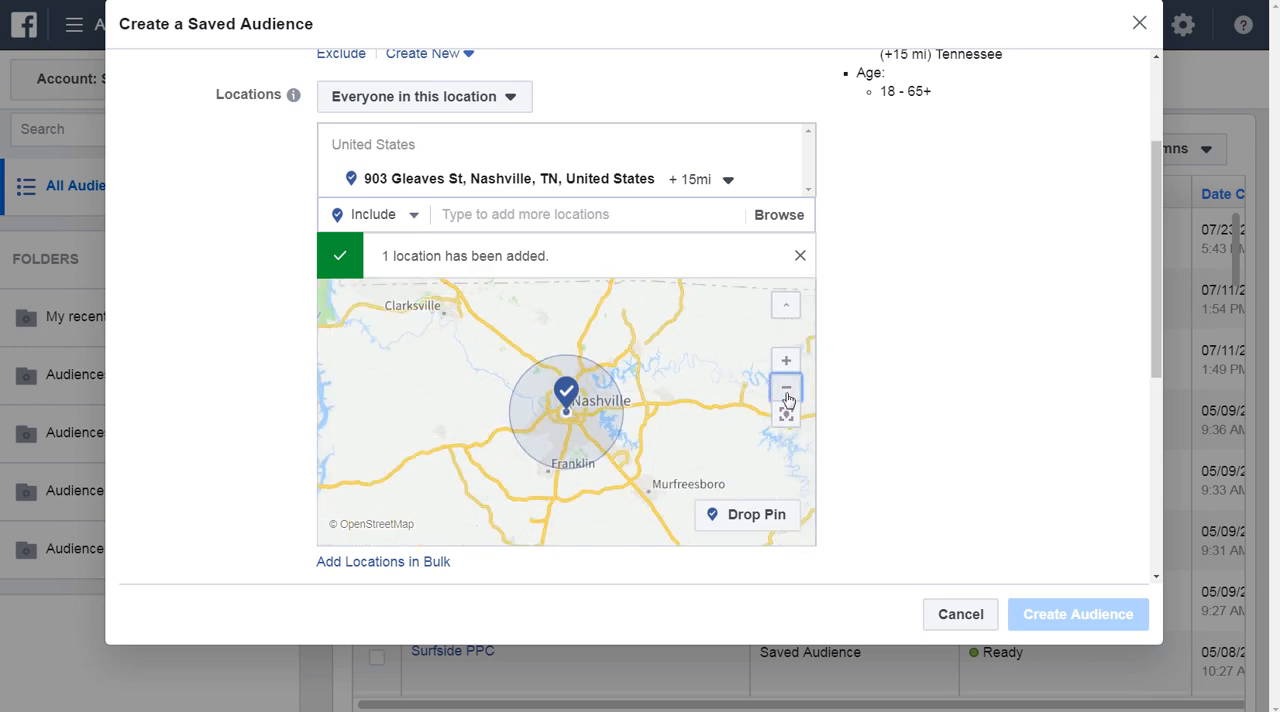
pyautogui.click(736, 516)
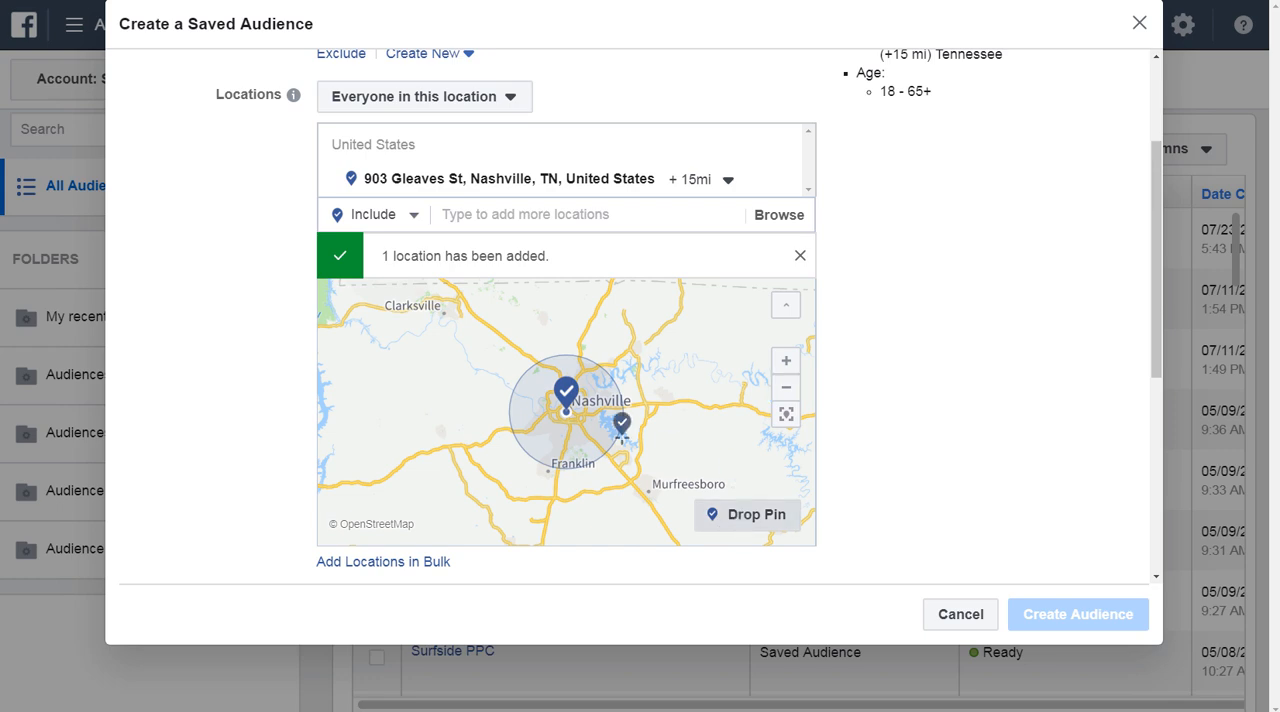
pyautogui.click(621, 450)
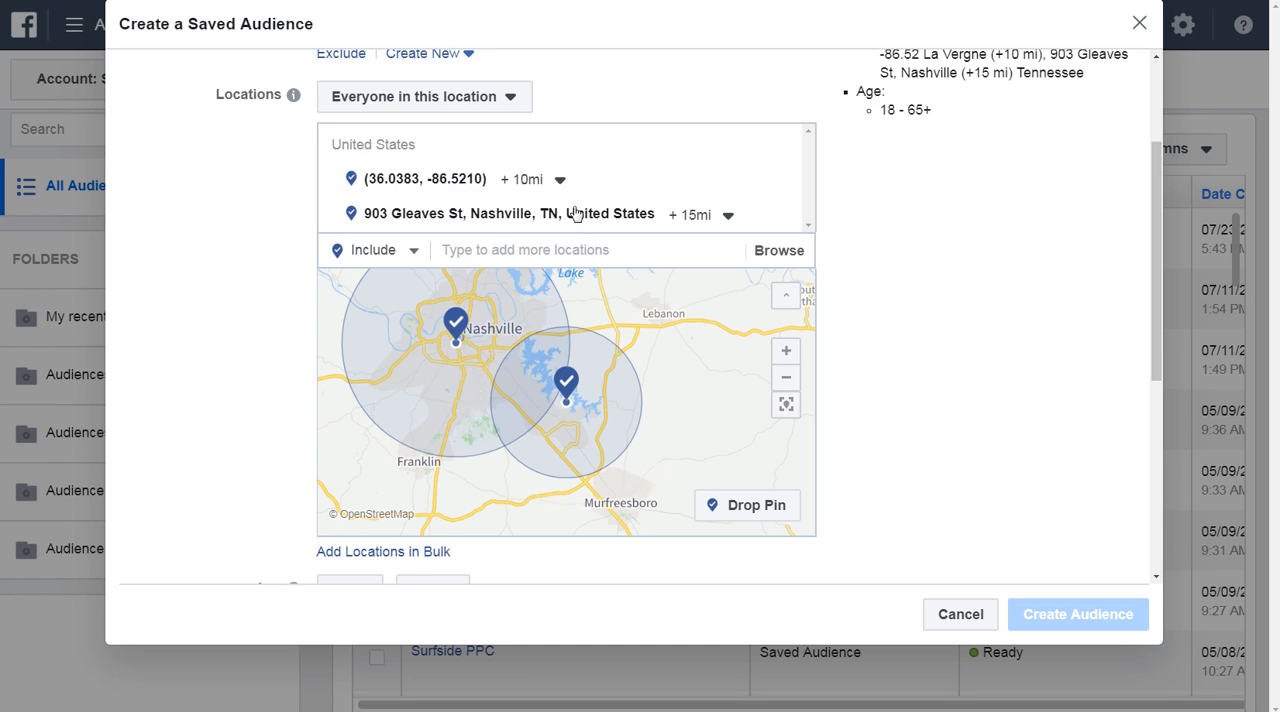
# View the dropped pin's radius setting, then remove the pin and the Nashville address from the included locations.
pyautogui.click(530, 180)
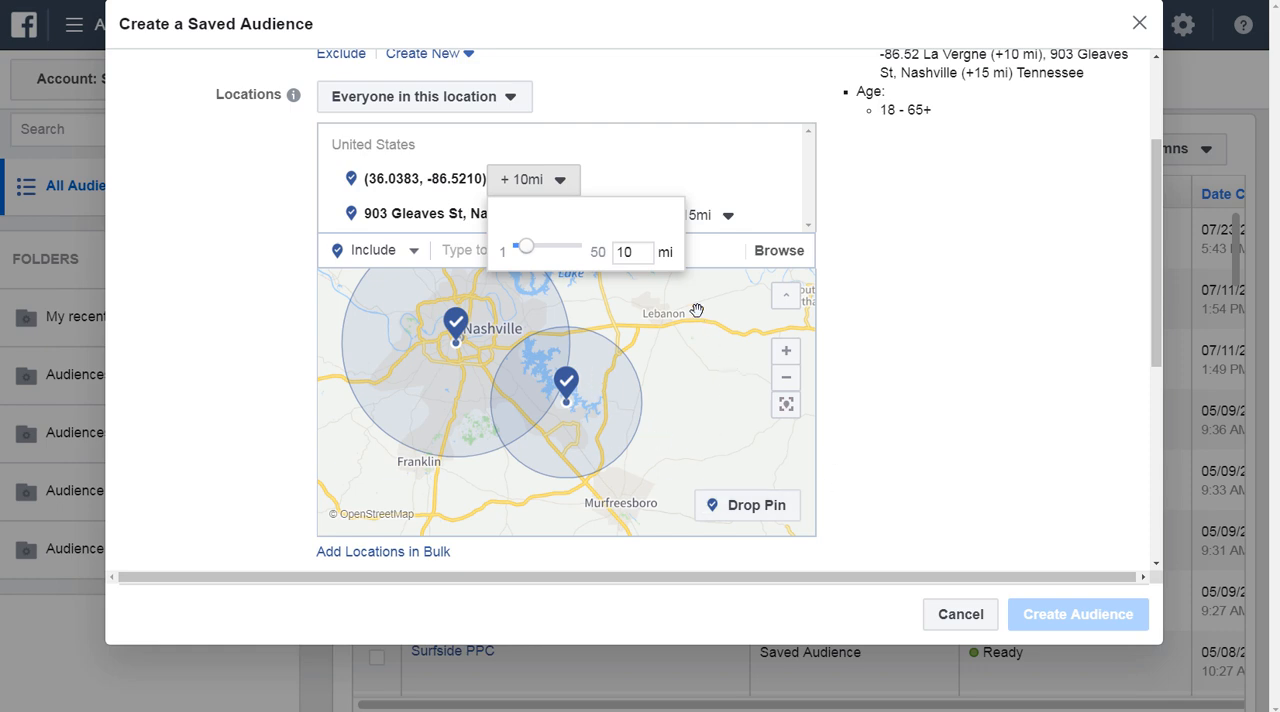
pyautogui.click(964, 384)
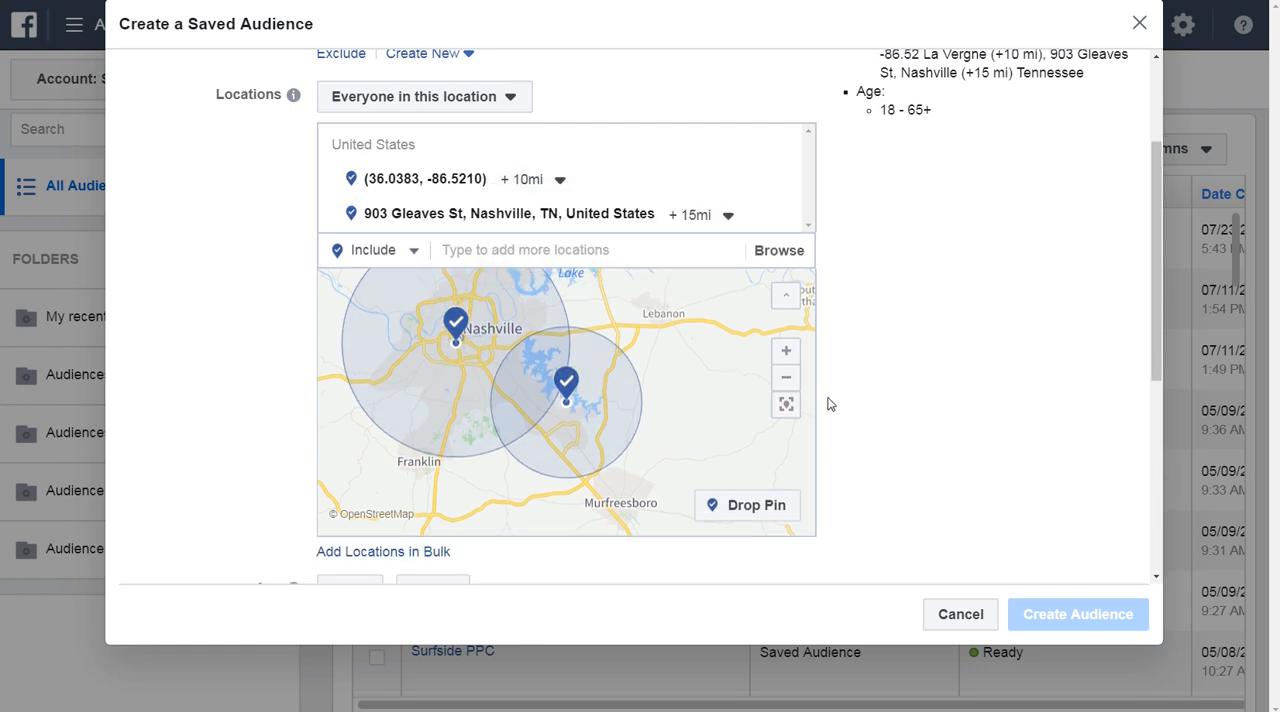
pyautogui.click(780, 180)
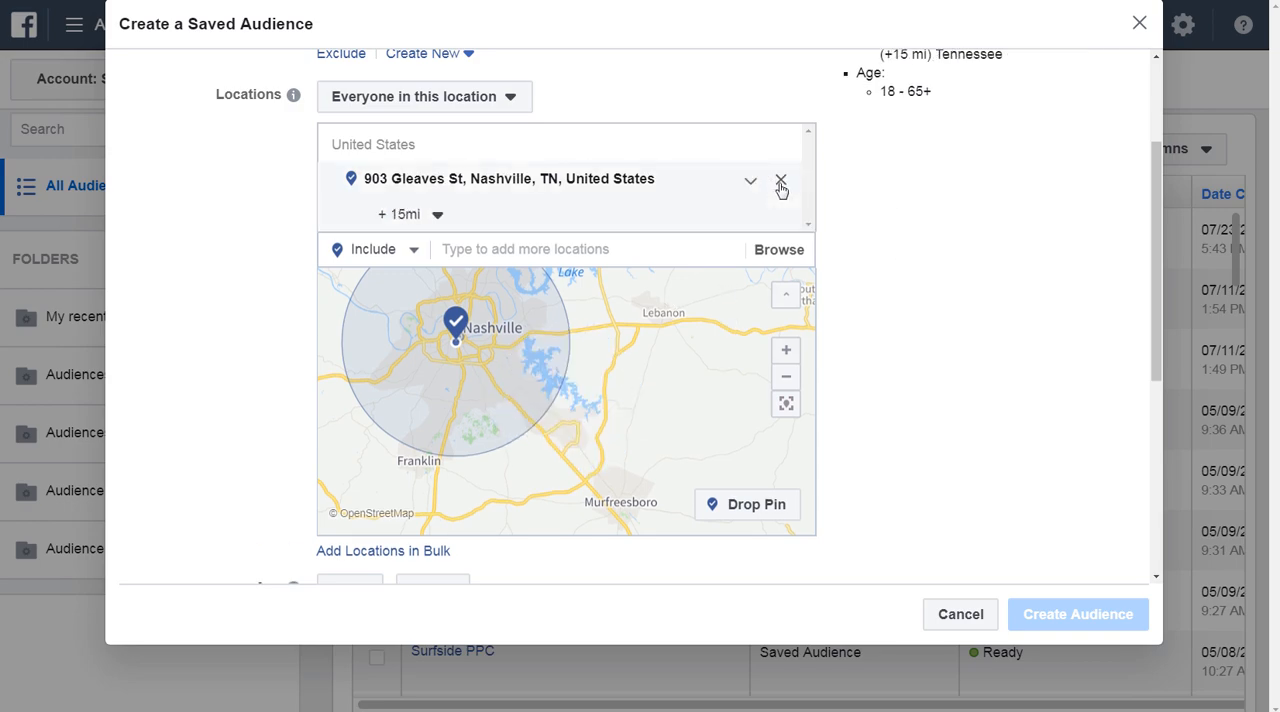
pyautogui.click(780, 181)
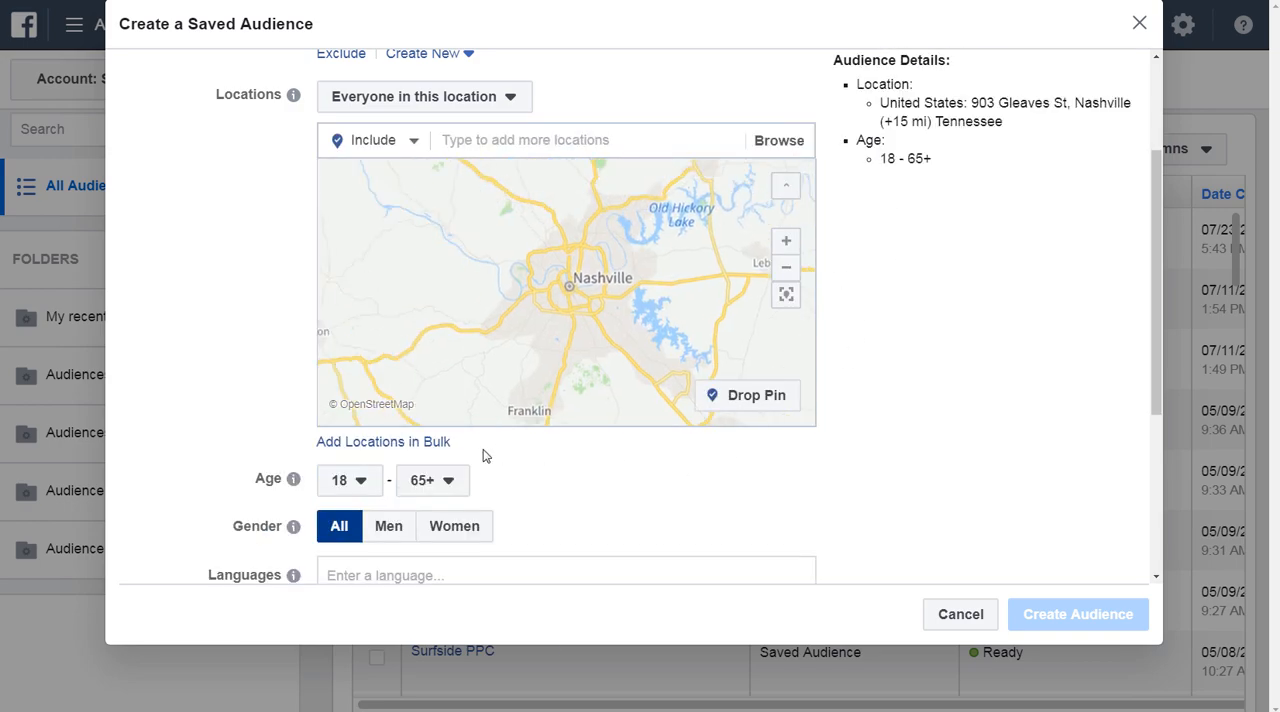
# Start a bulk location addition of type Post codes for the United States.
pyautogui.click(384, 445)
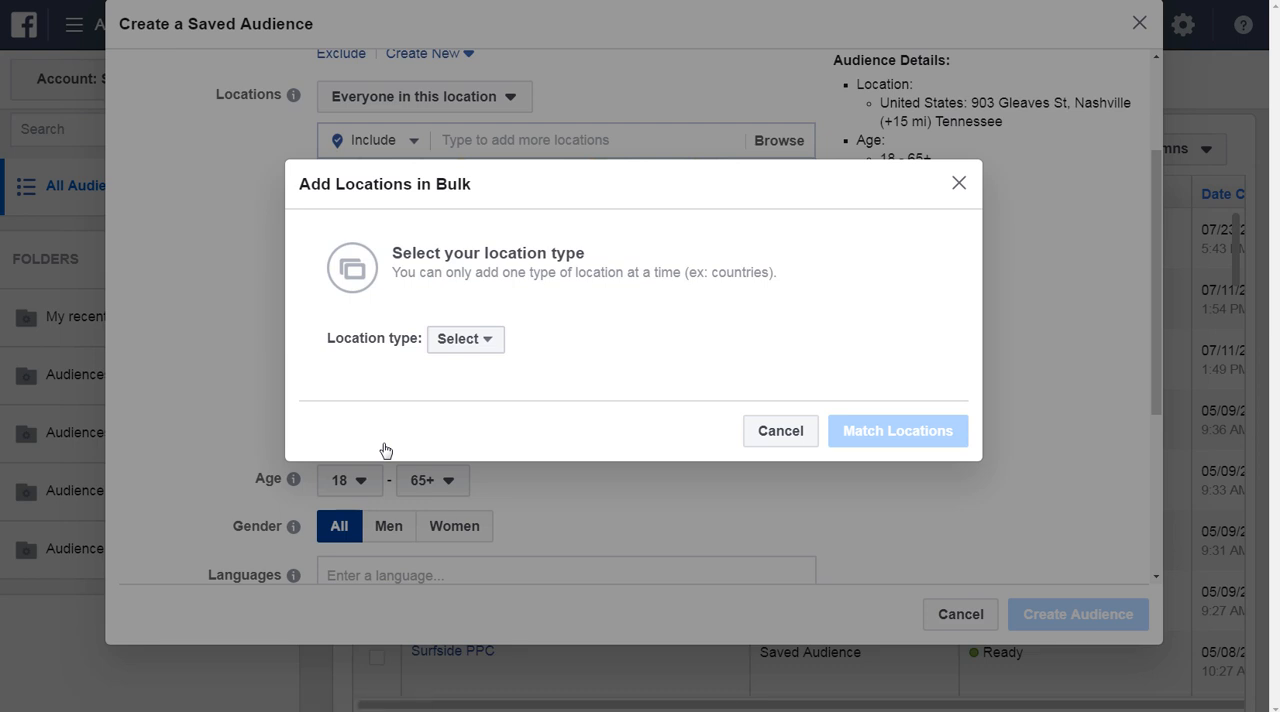
pyautogui.click(432, 339)
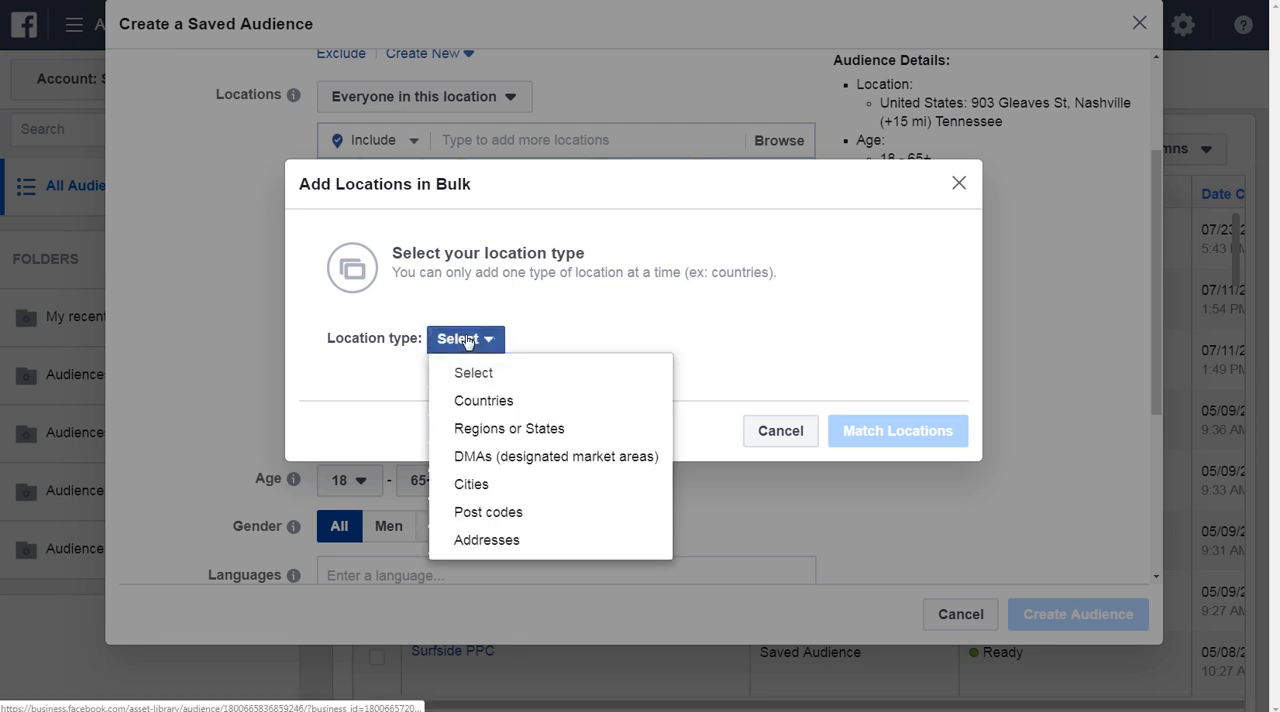
pyautogui.click(470, 509)
pyautogui.click(556, 349)
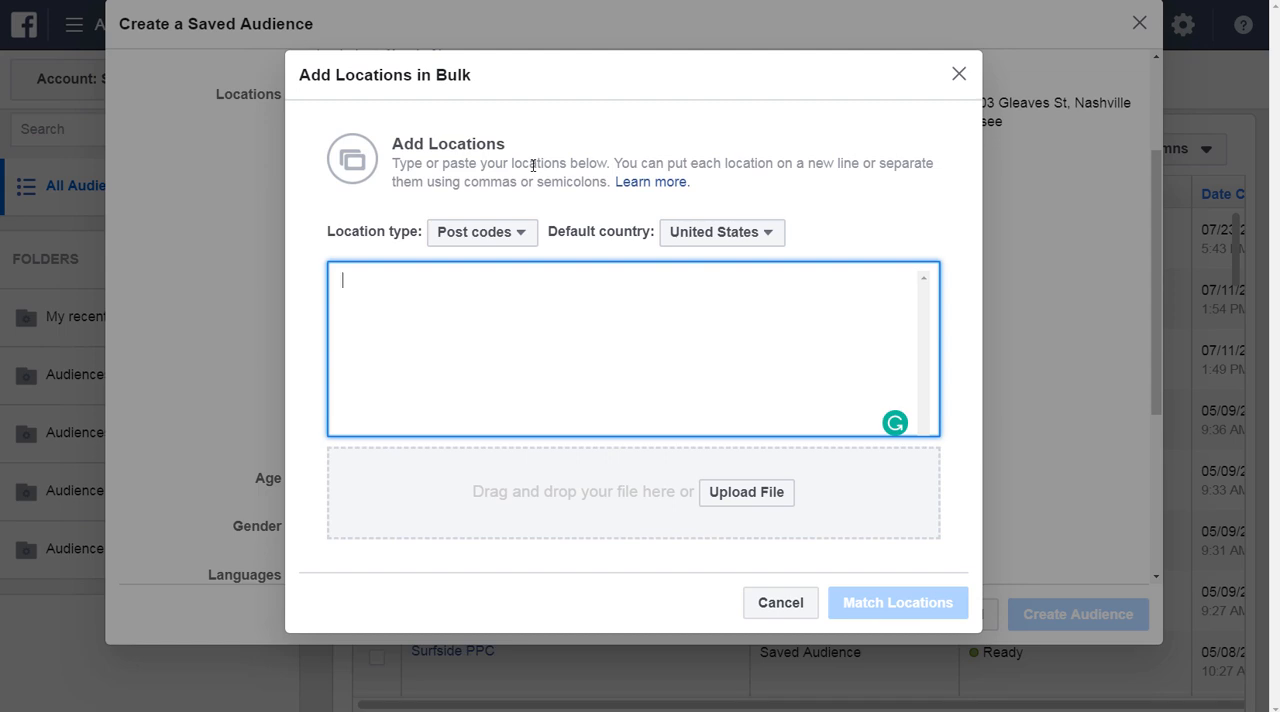
# Switch to Google, search for "highest income zip codes", and select Palo Alto's zip code 94301 in the results.
pyautogui.hotkey('ctrl', 'Tab')
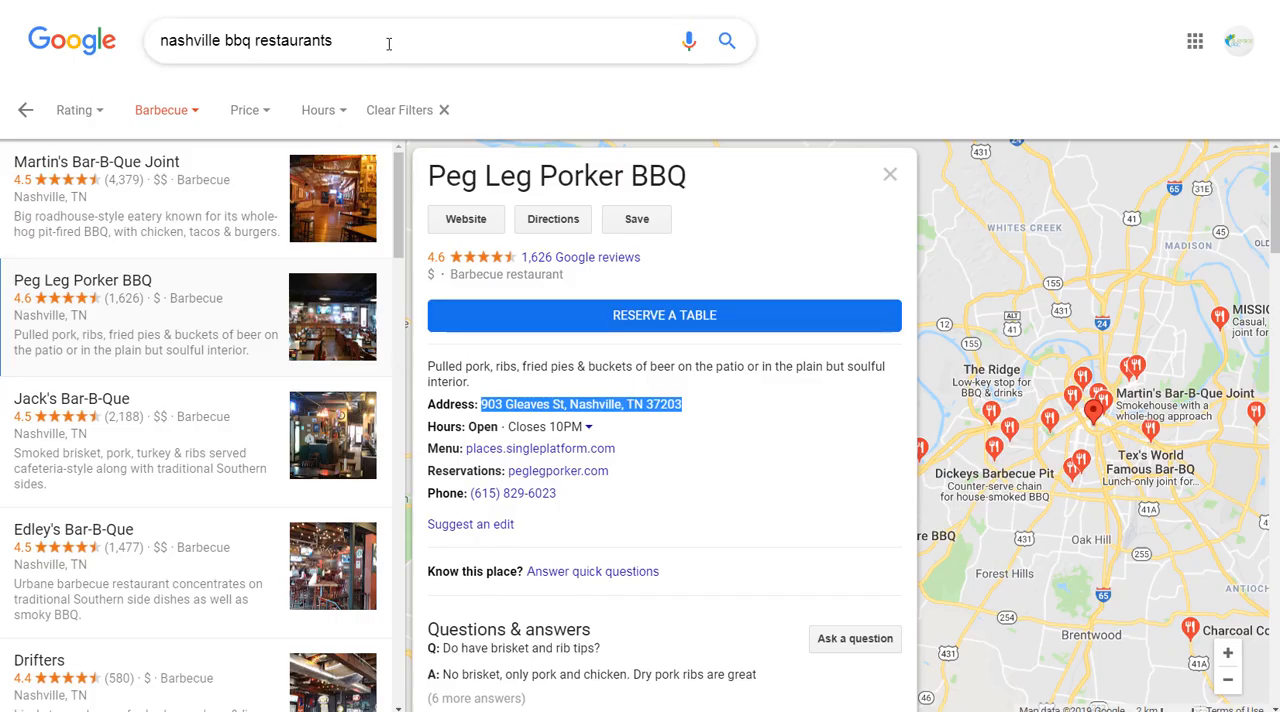
pyautogui.moveTo(388, 43); pyautogui.dragTo(131, 47)
pyautogui.write('highest income zip codes')
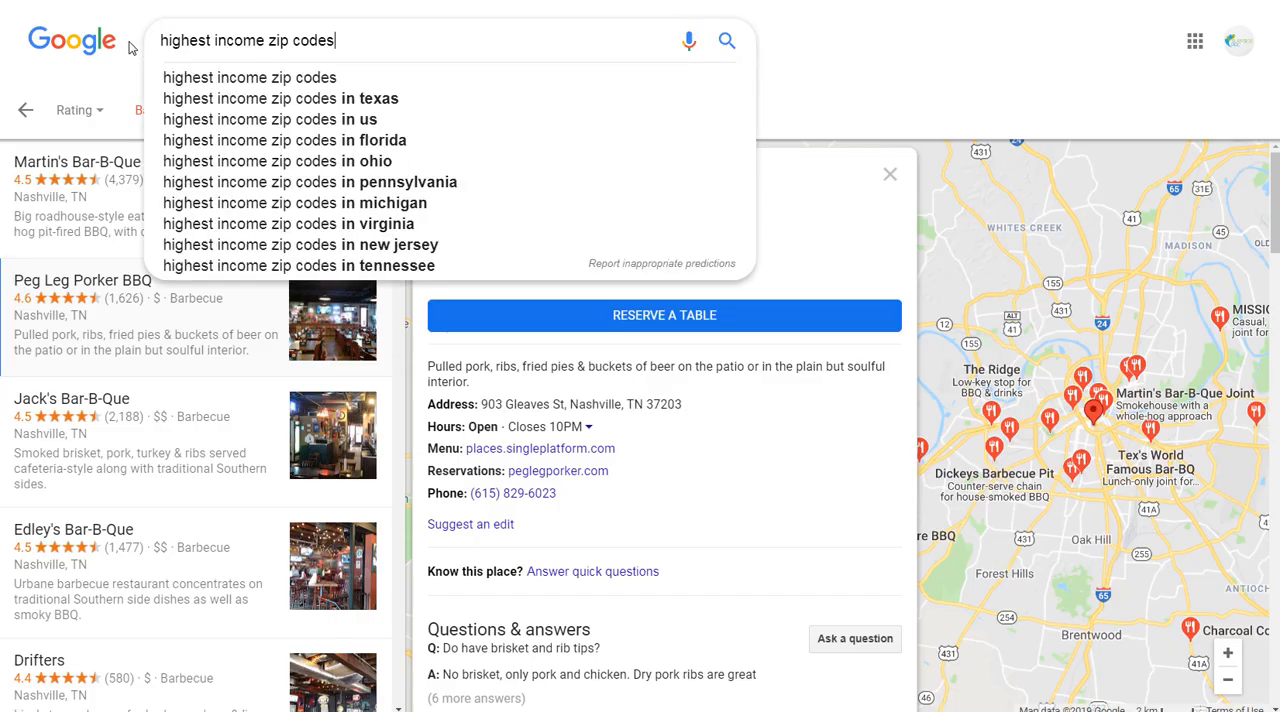
pyautogui.press('Return')
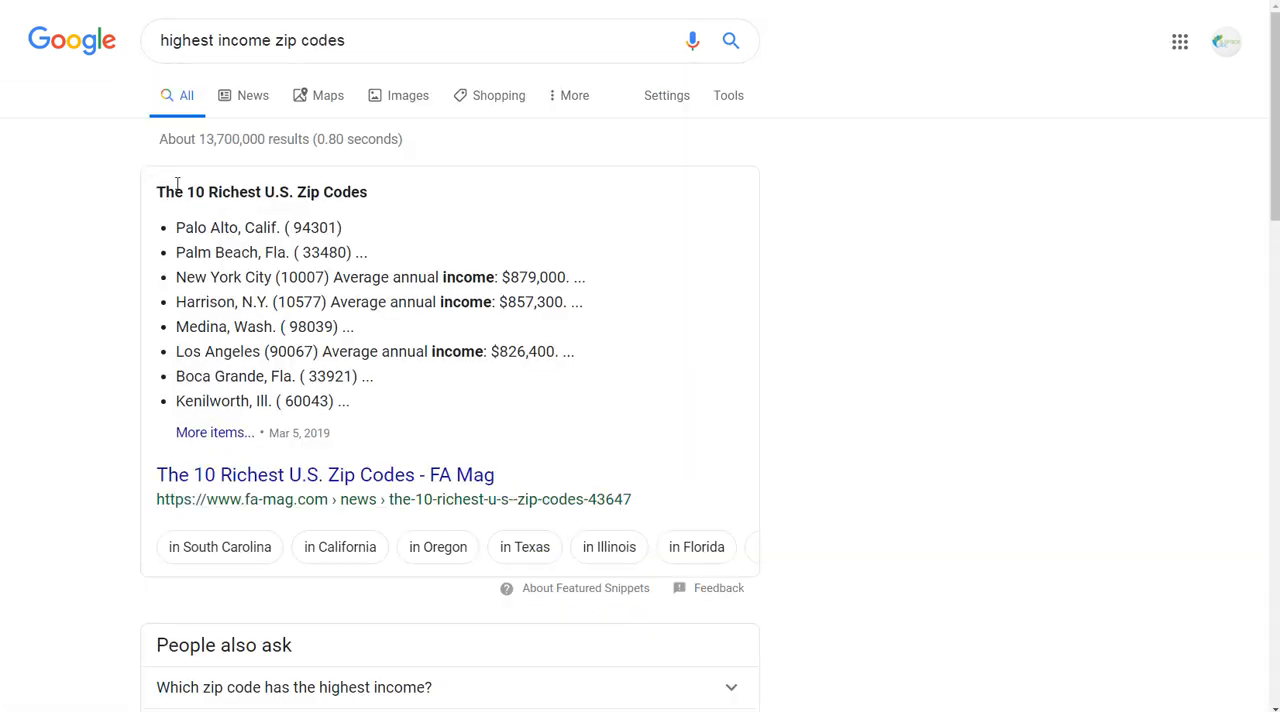
pyautogui.doubleClick(315, 227)
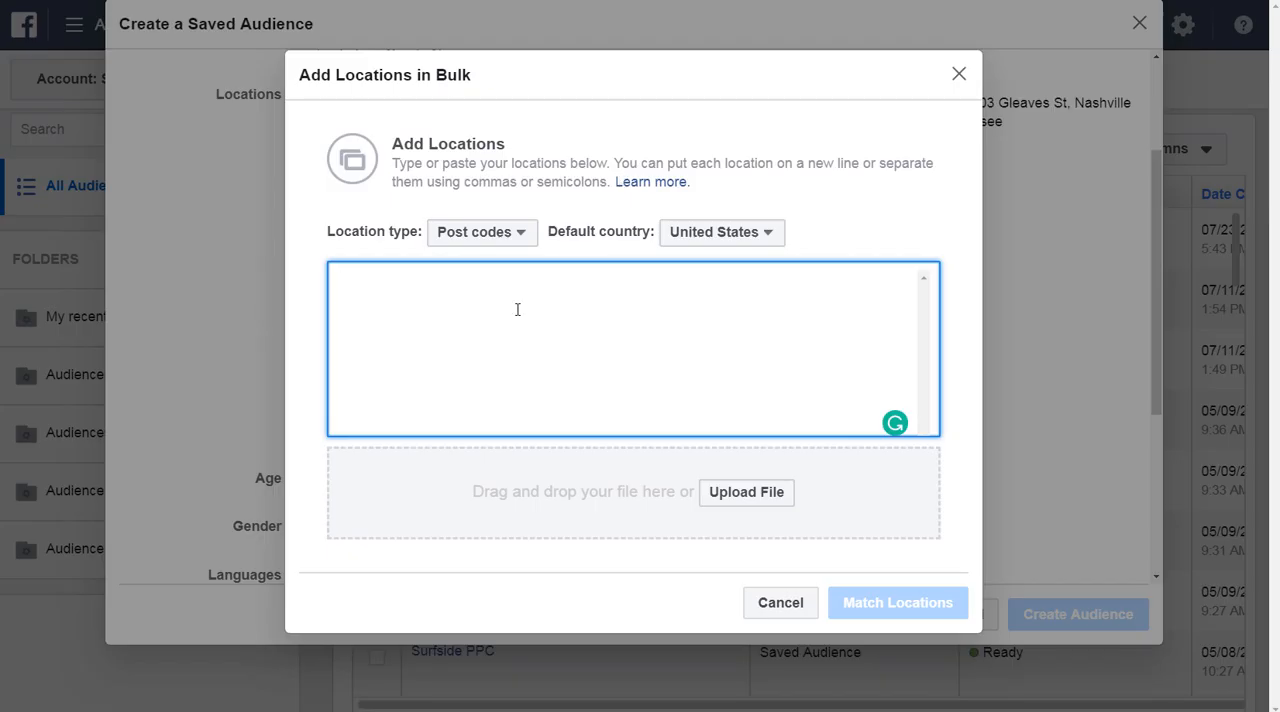
# Enter post codes 94301, 33480 and 10007 from the search results in the bulk list, then match and add the locations.
pyautogui.write('94301')
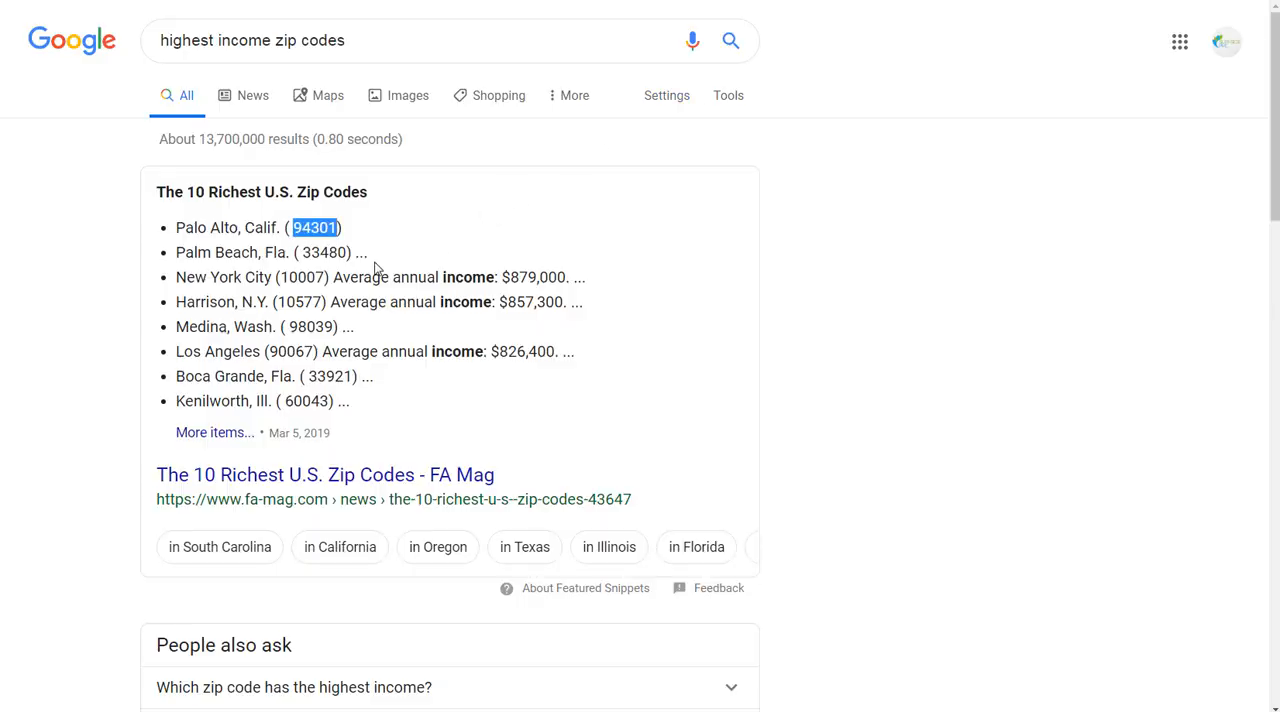
pyautogui.doubleClick(313, 252)
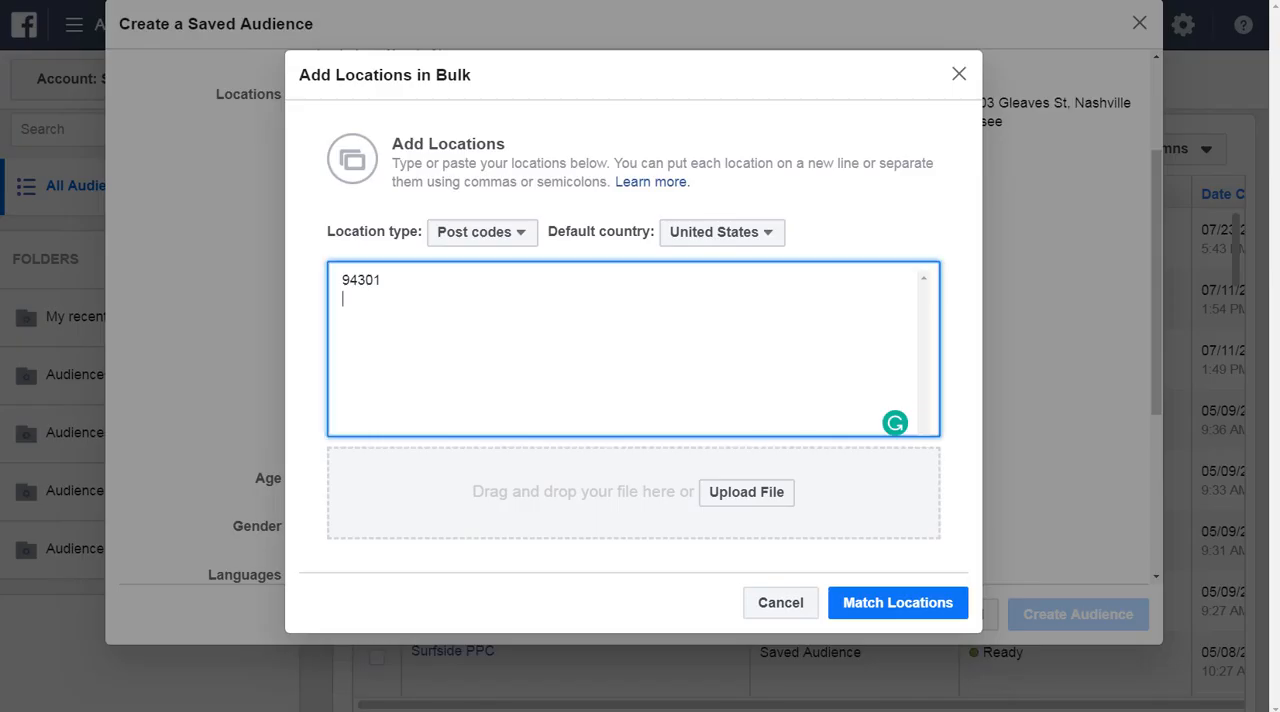
pyautogui.write('33480')
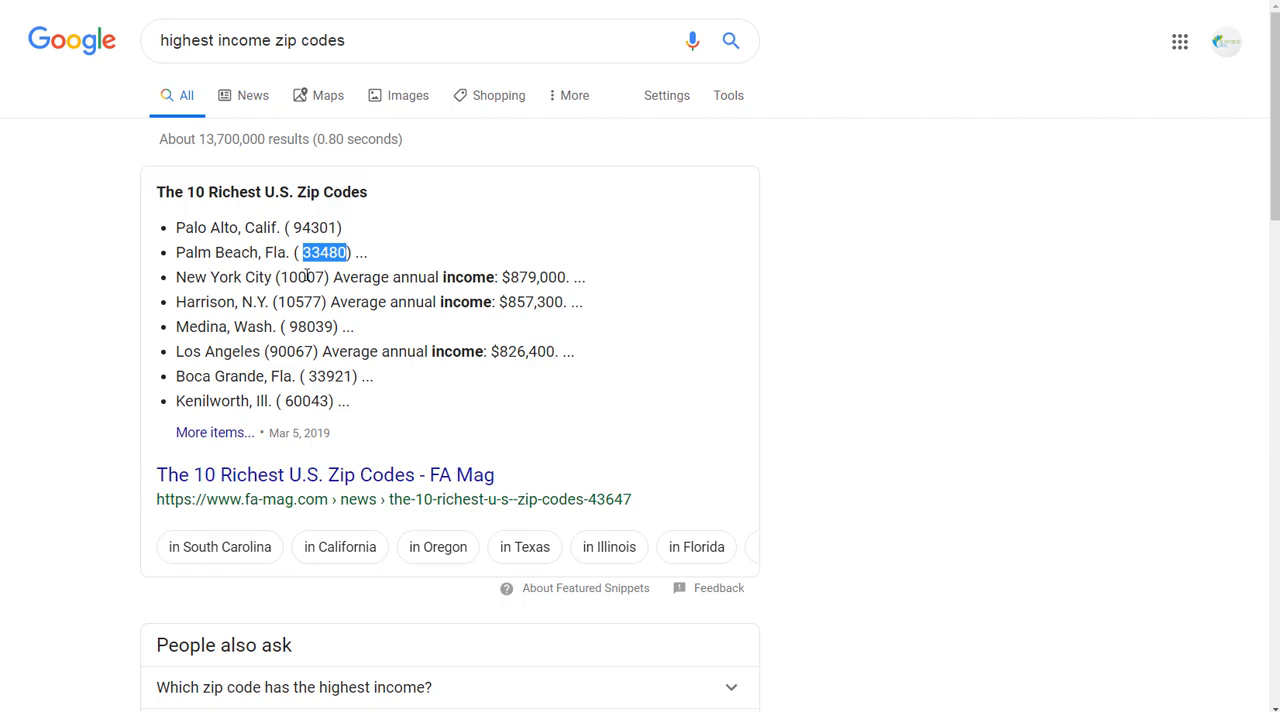
pyautogui.doubleClick(308, 277)
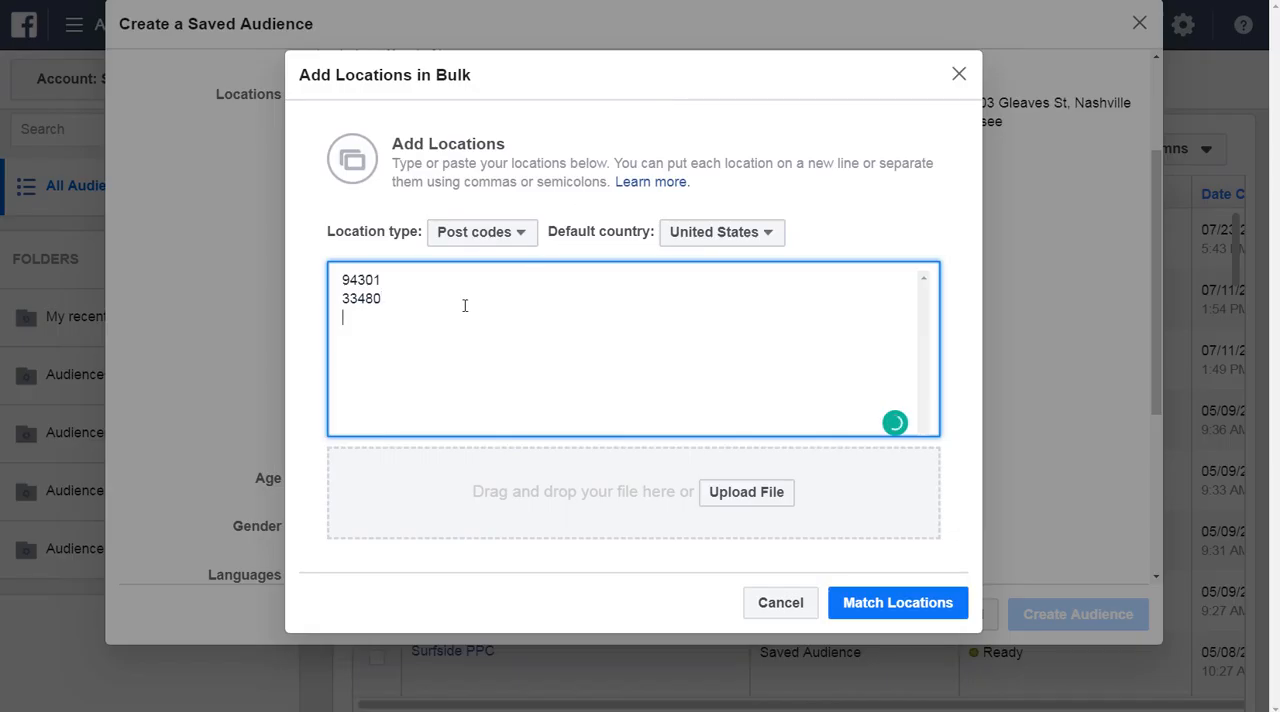
pyautogui.write('10007')
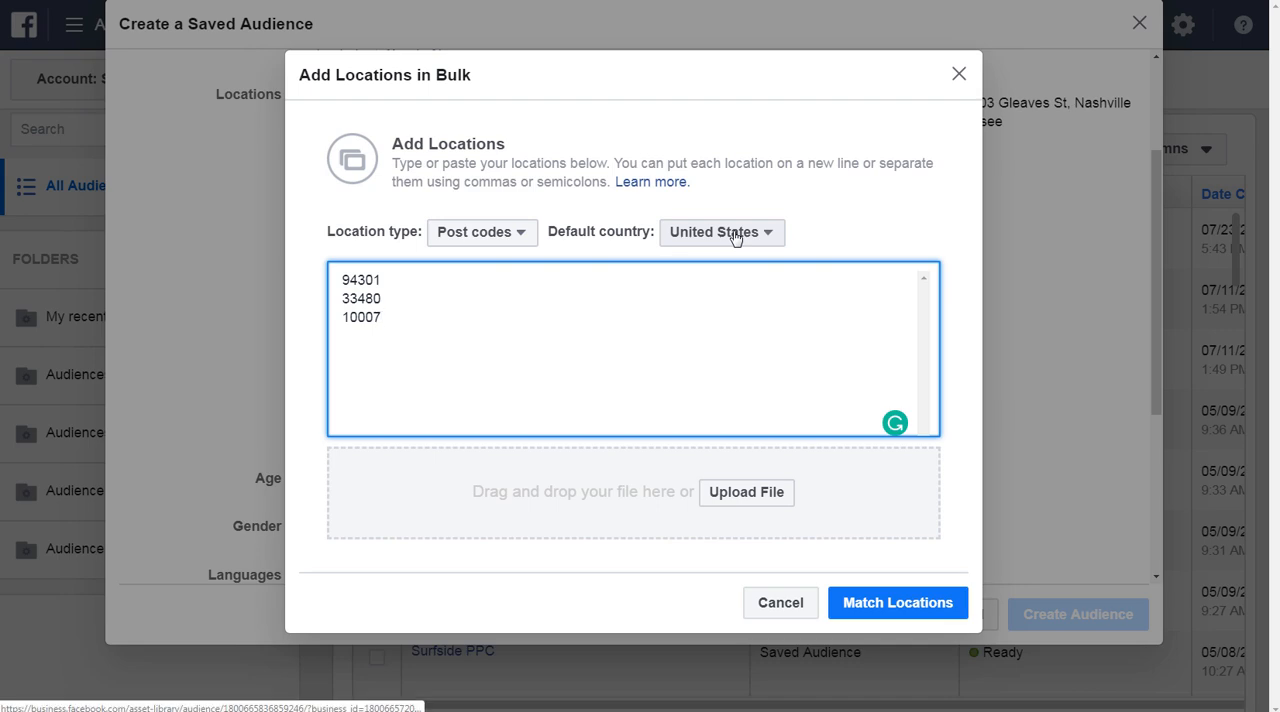
pyautogui.click(897, 603)
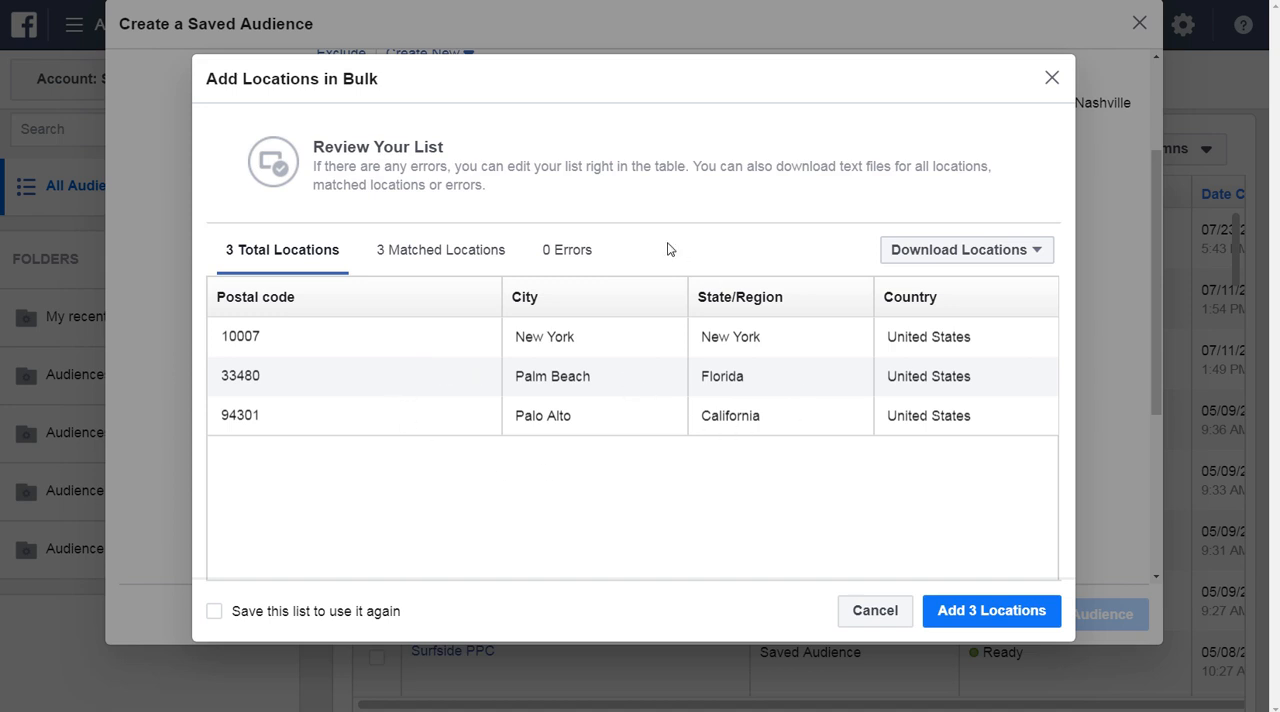
pyautogui.click(976, 614)
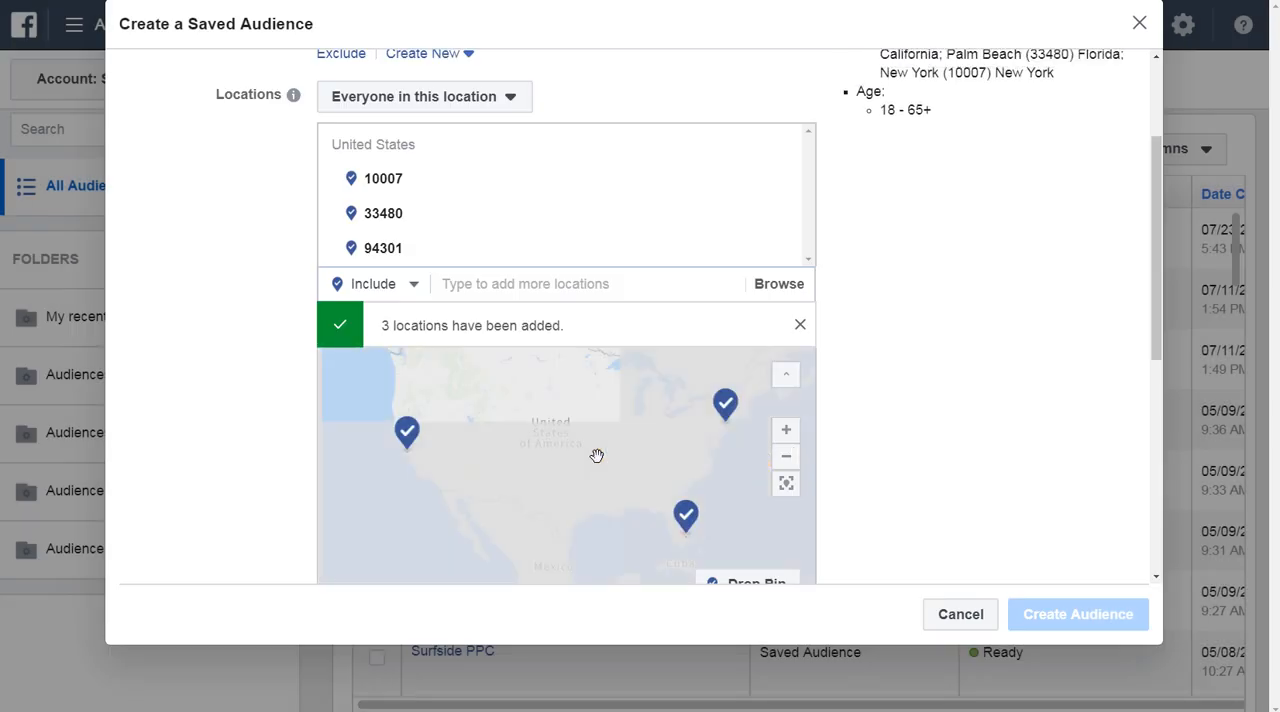
# Examine the 10007 area of New York on the map, then remove post codes 10007, 33480 and 94301.
pyautogui.scroll(5, 728, 435)
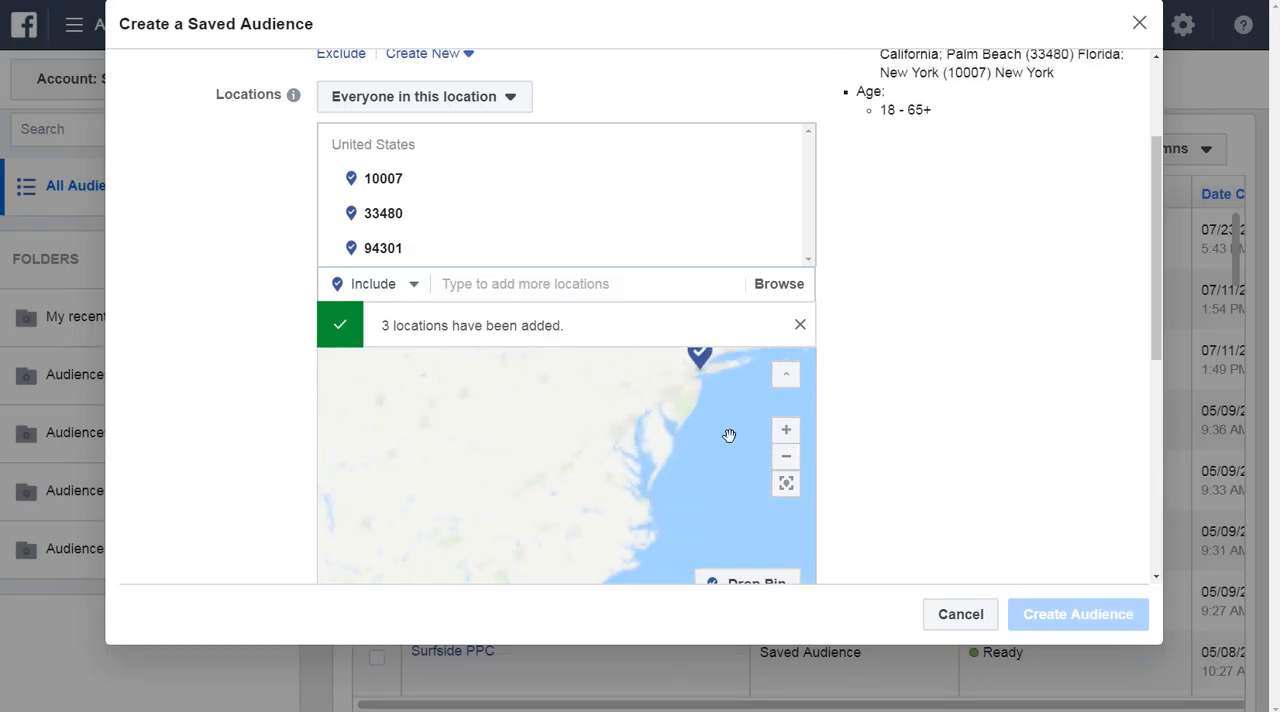
pyautogui.moveTo(715, 415); pyautogui.dragTo(692, 535)
pyautogui.moveTo(693, 366); pyautogui.dragTo(687, 482)
pyautogui.scroll(5, 667, 433)
pyautogui.moveTo(650, 405); pyautogui.dragTo(688, 318)
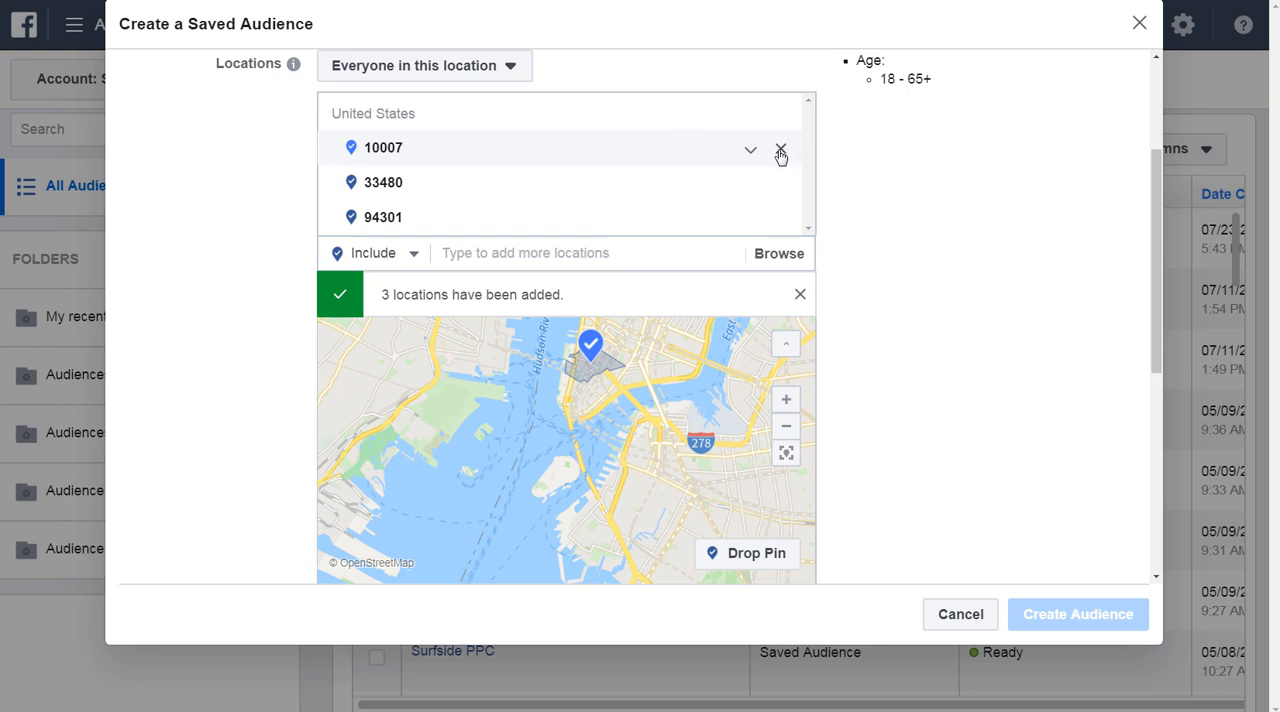
pyautogui.click(781, 150)
pyautogui.click(781, 150)
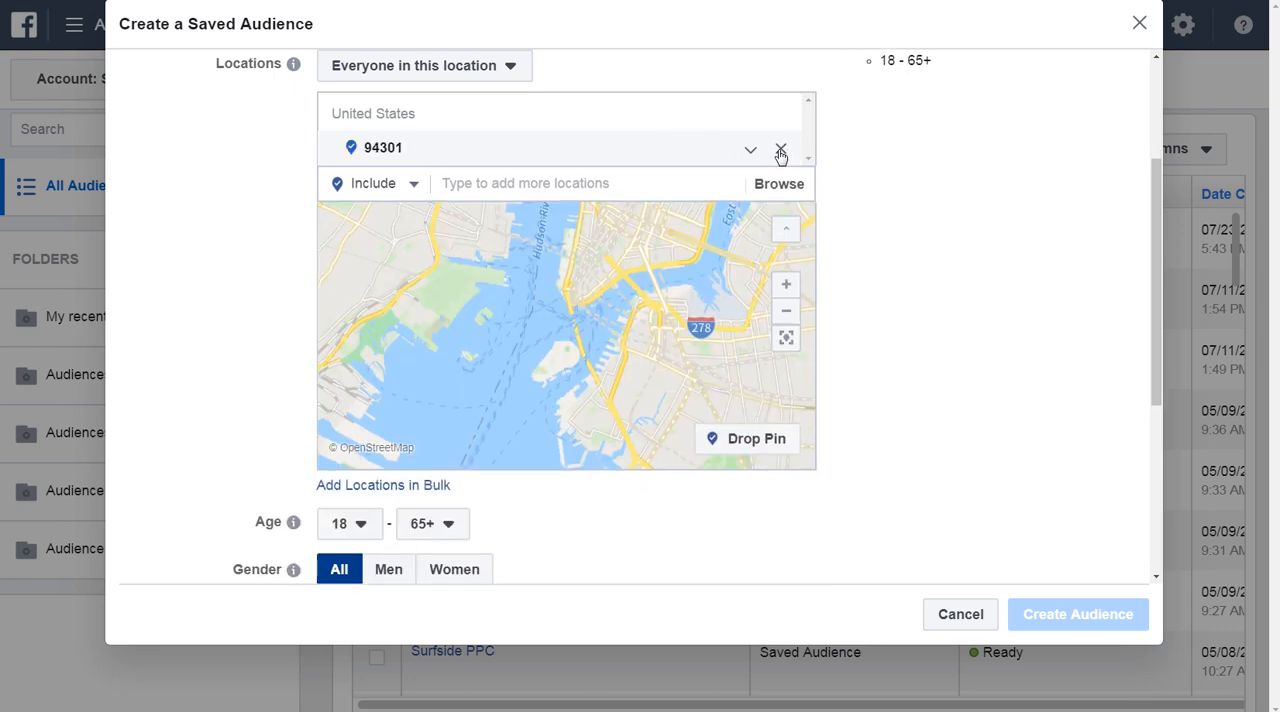
# Drop an included-location pin just east of Washington Square Park, at about 40.7302, -73.9943, and set its radius to 1 mi.
pyautogui.moveTo(632, 211); pyautogui.dragTo(594, 303)
pyautogui.scroll(1, 605, 276)
pyautogui.scroll(3, 604, 270)
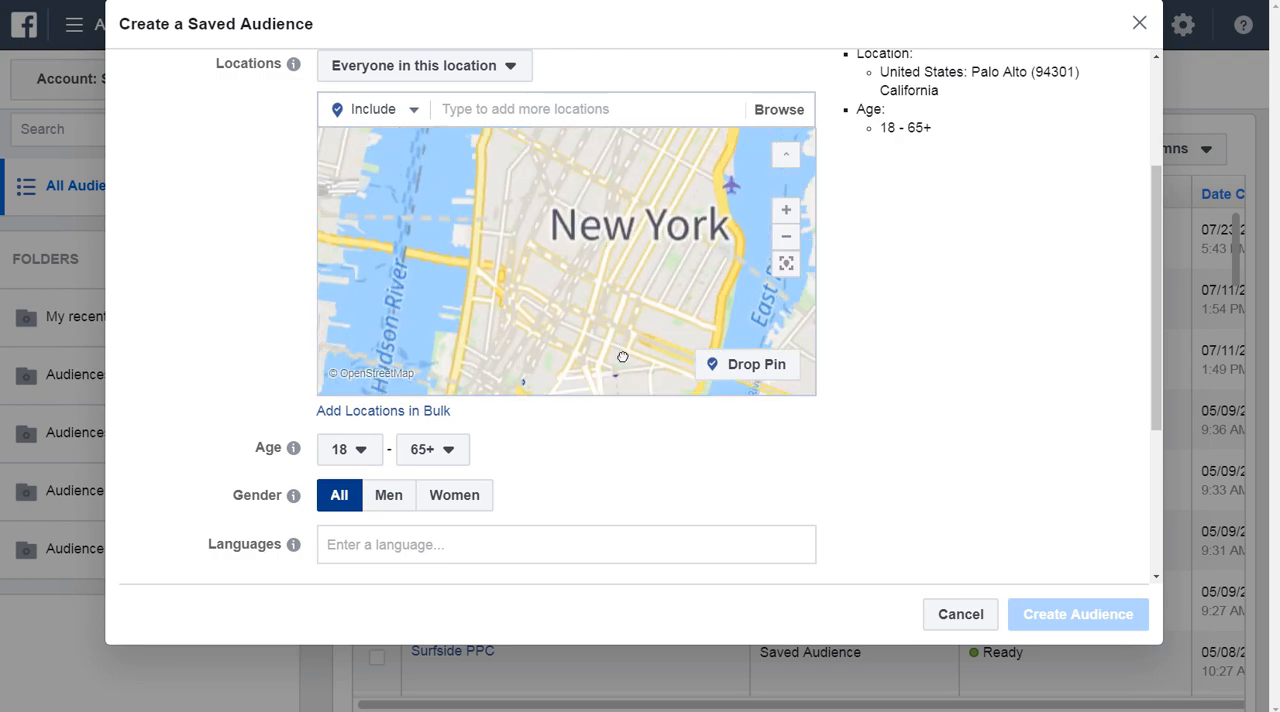
pyautogui.scroll(2, 607, 273)
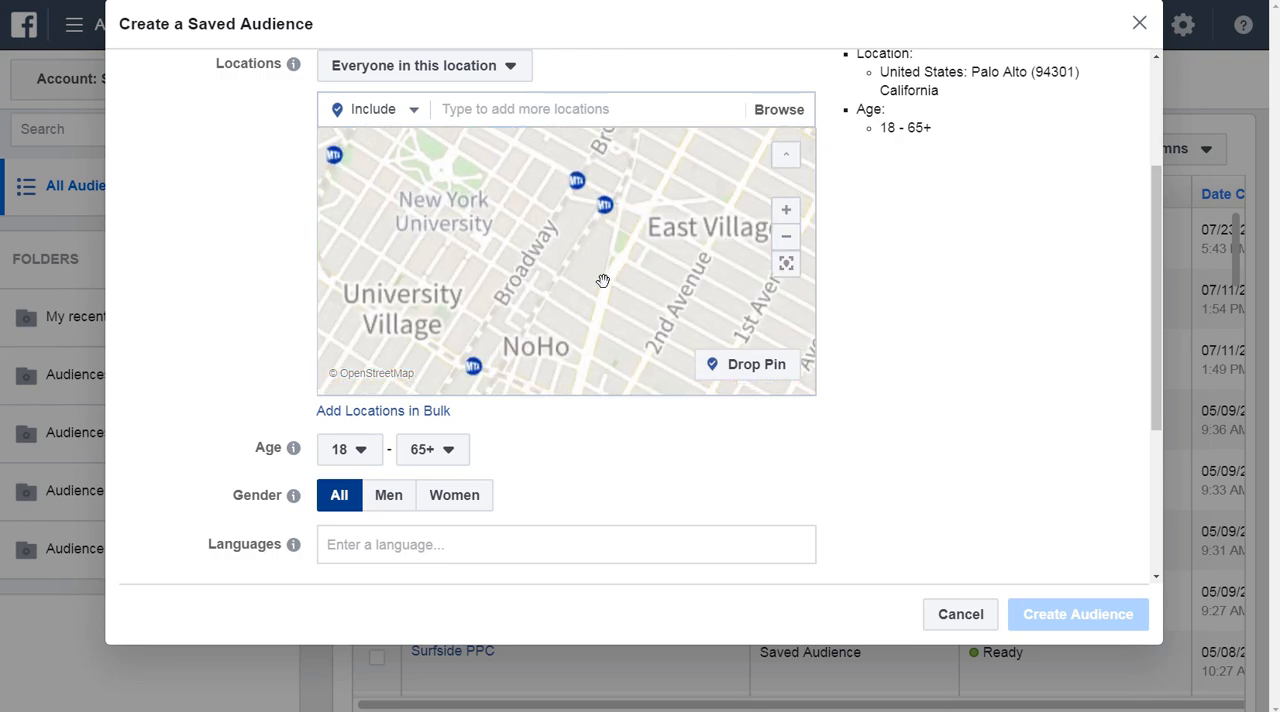
pyautogui.moveTo(600, 283); pyautogui.dragTo(632, 307)
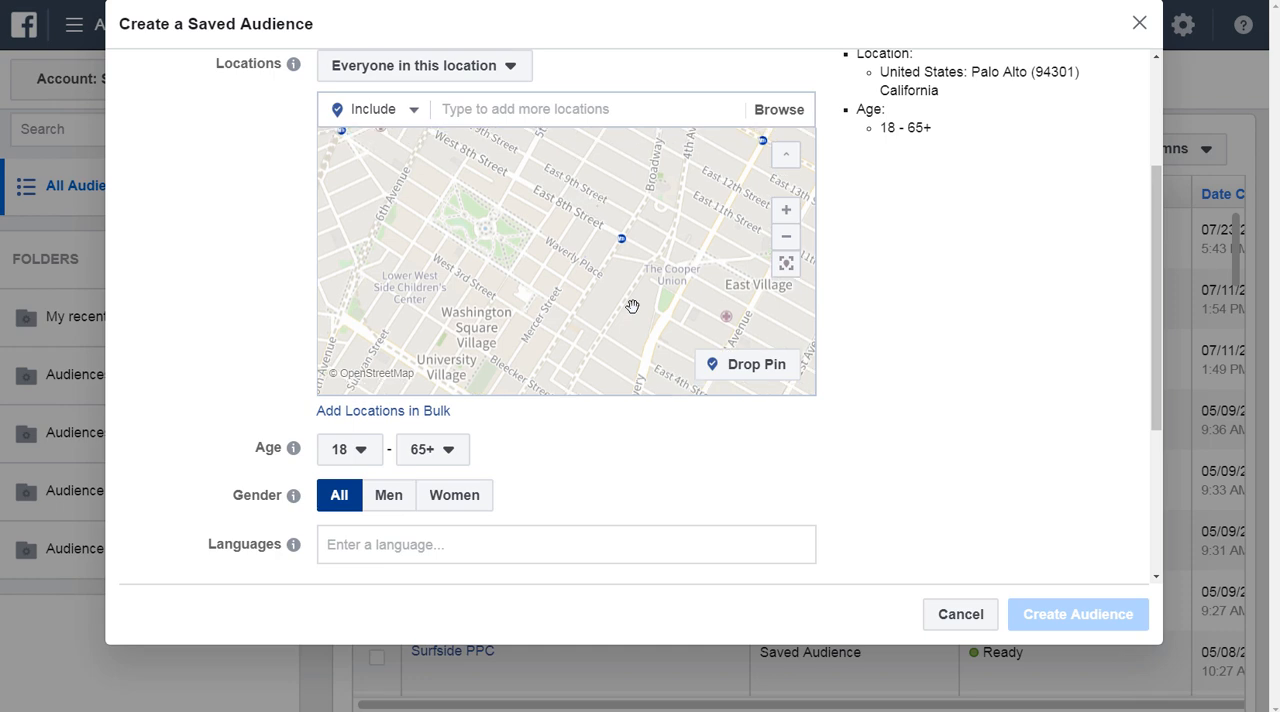
pyautogui.scroll(1, 632, 307)
pyautogui.moveTo(553, 285); pyautogui.dragTo(620, 317)
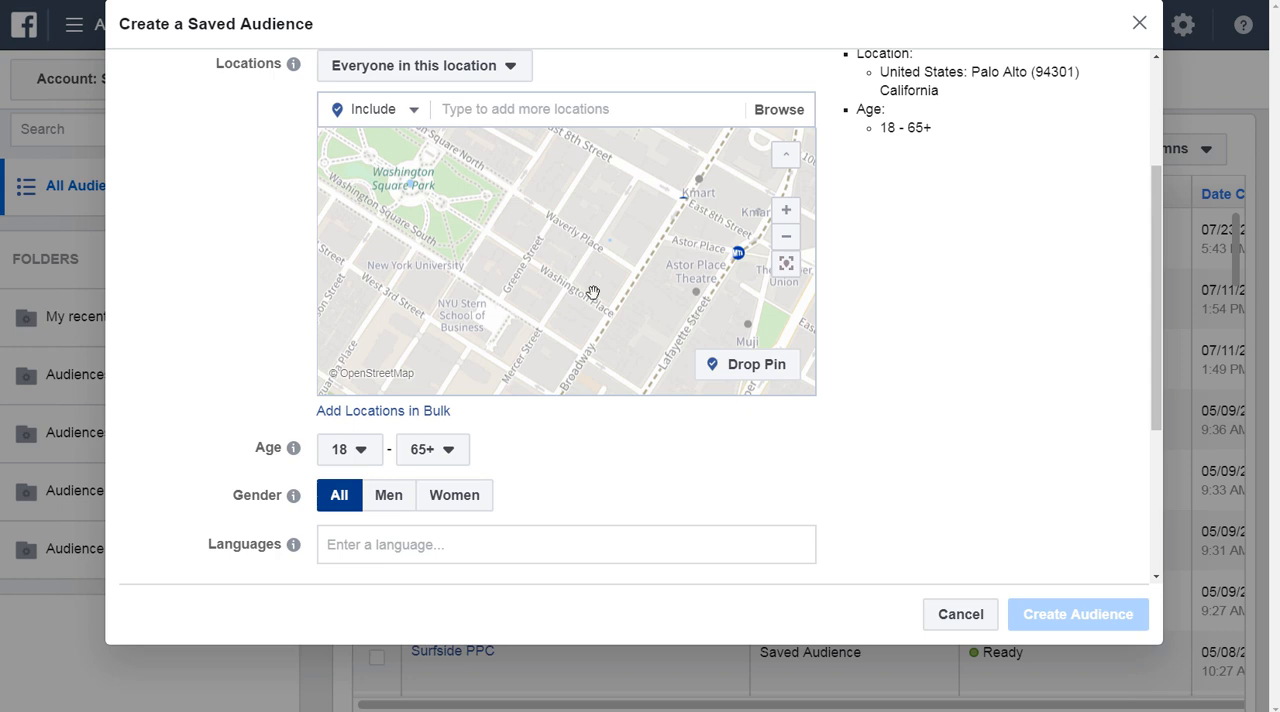
pyautogui.click(746, 370)
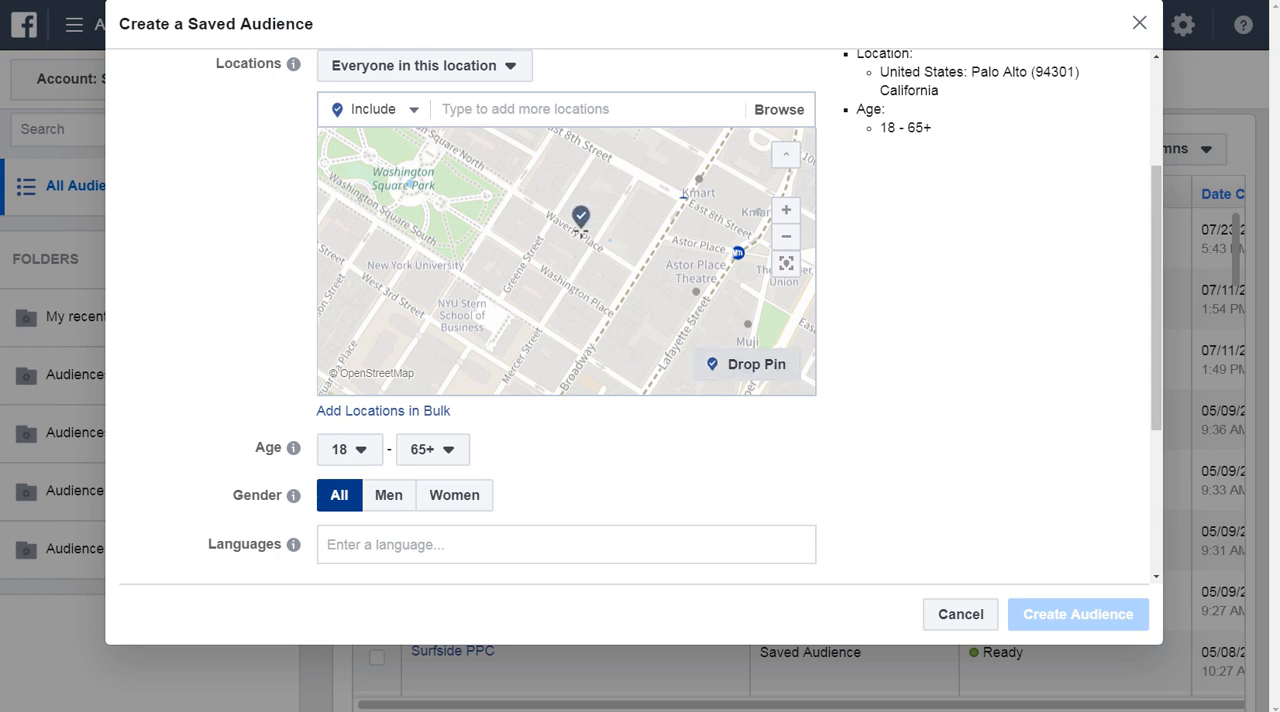
pyautogui.click(579, 232)
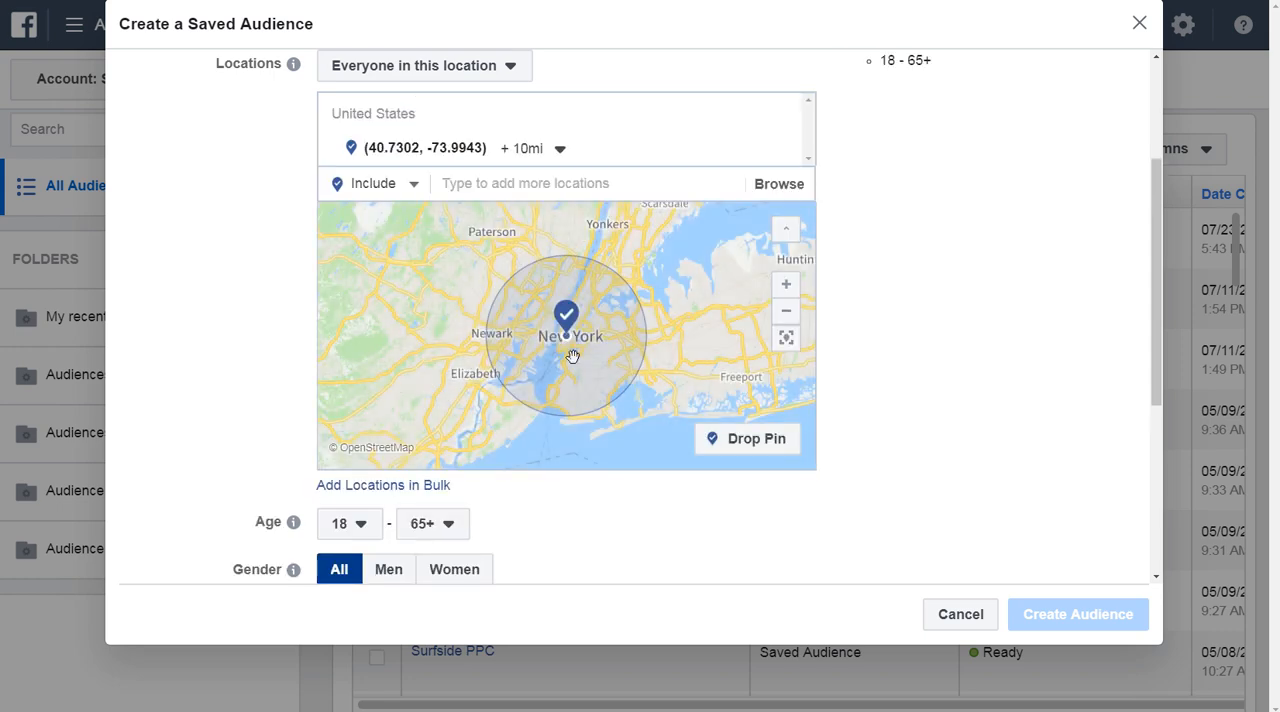
pyautogui.click(523, 147)
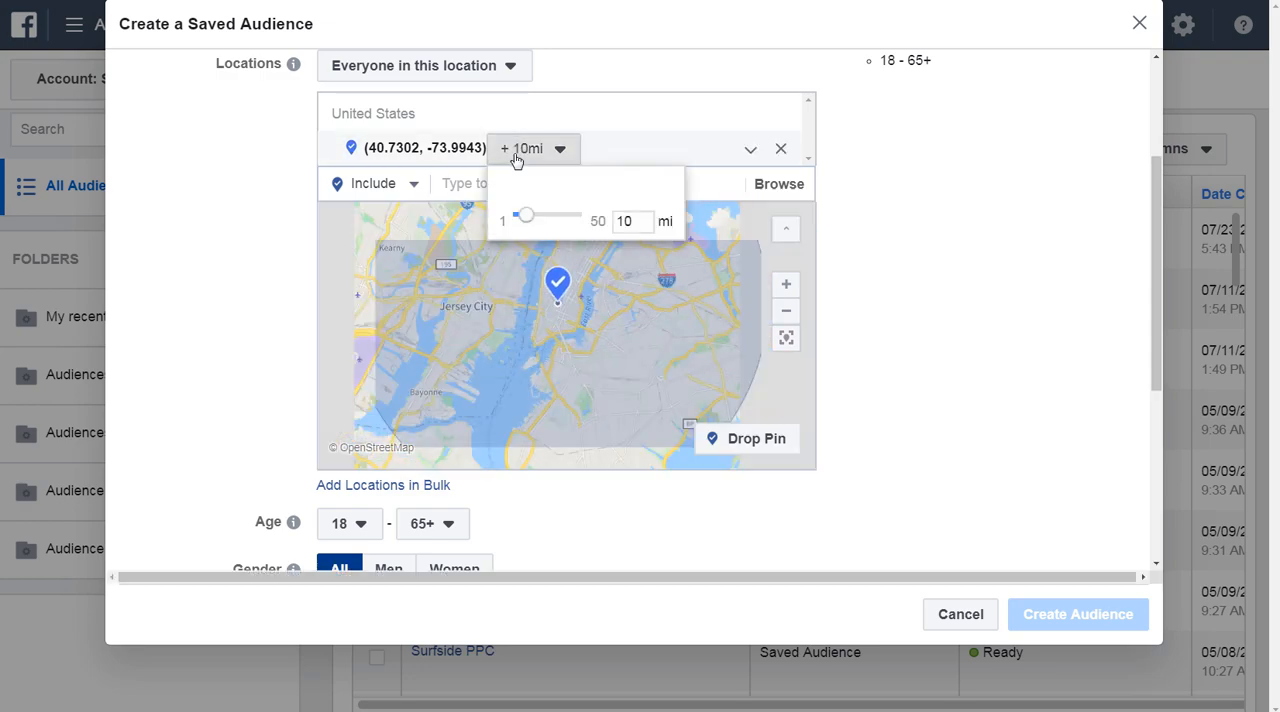
pyautogui.moveTo(524, 215); pyautogui.dragTo(499, 218)
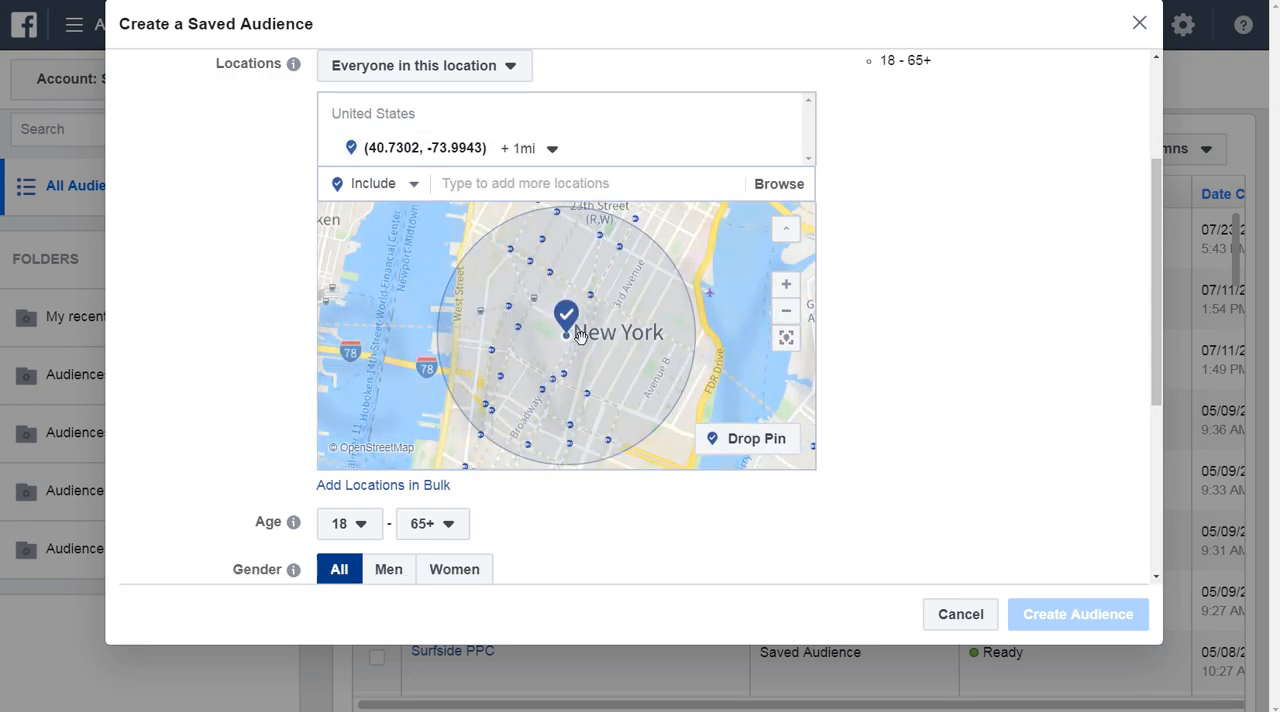
# Switch location targeting to Exclude and drop a pin southeast of the included one, at about 40.7147, -73.9828, with a 1 mi radius.
pyautogui.scroll(3, 578, 347)
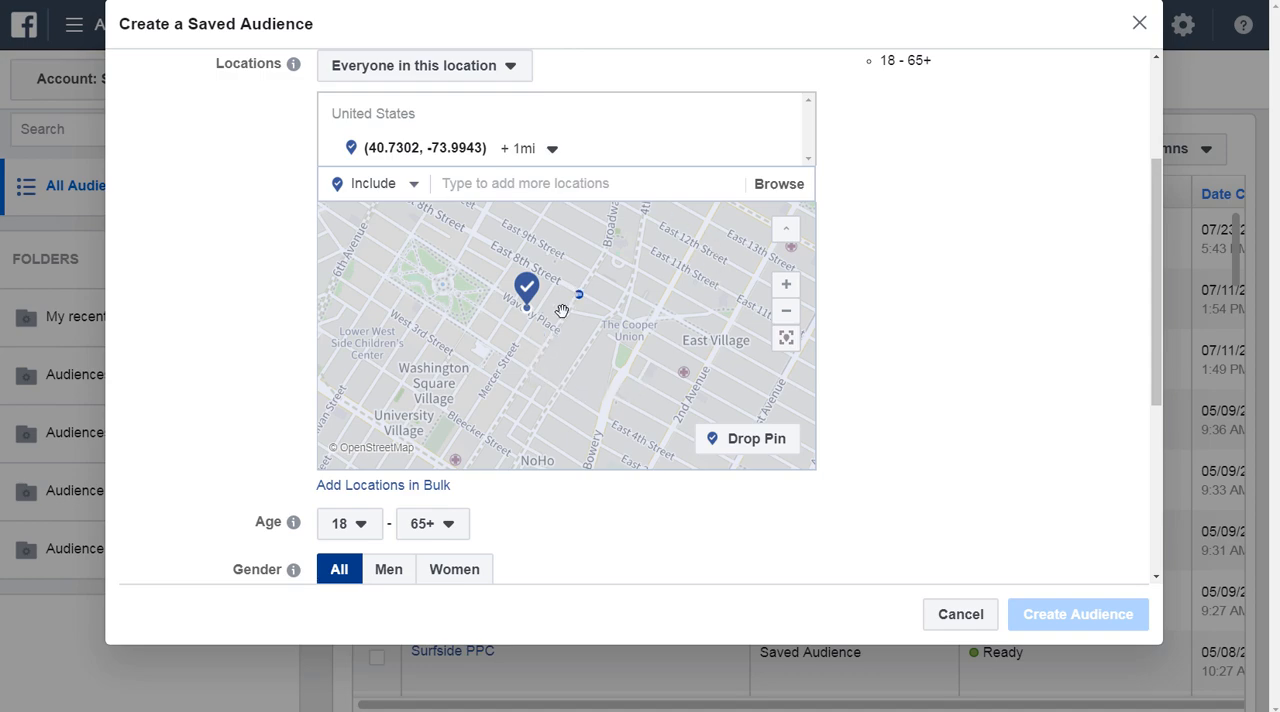
pyautogui.scroll(-3, 565, 309)
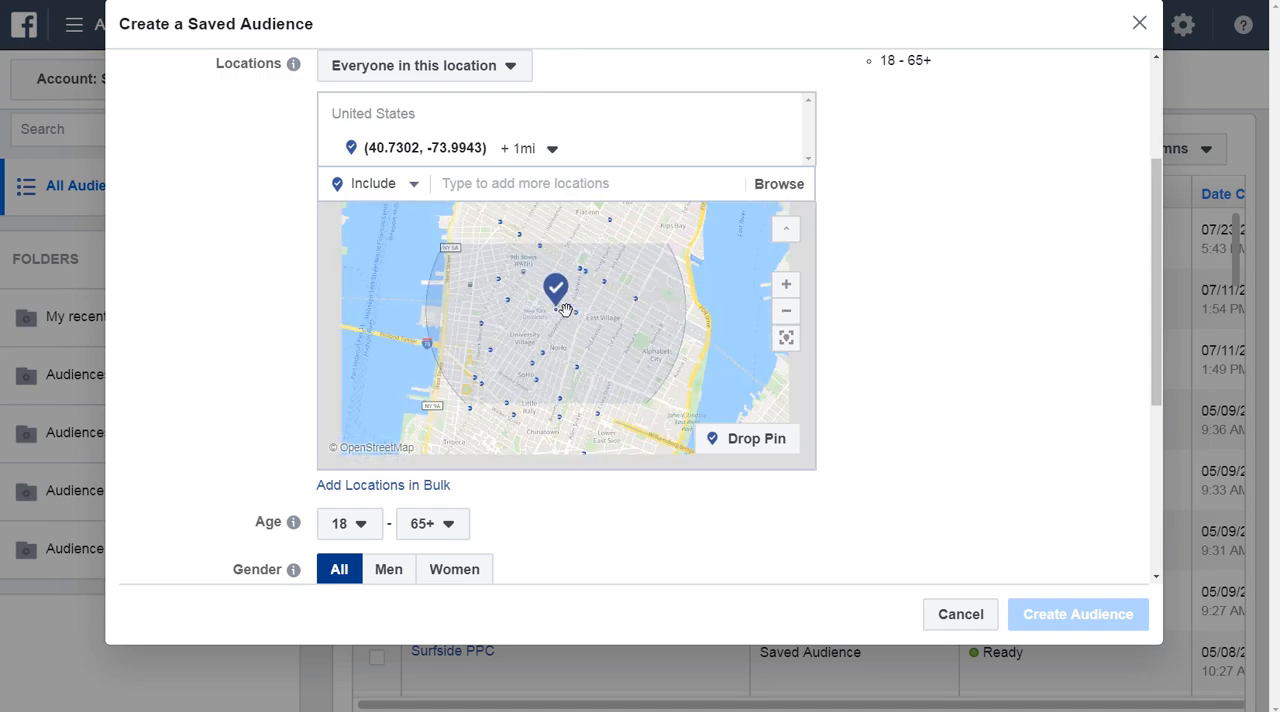
pyautogui.scroll(-1, 565, 309)
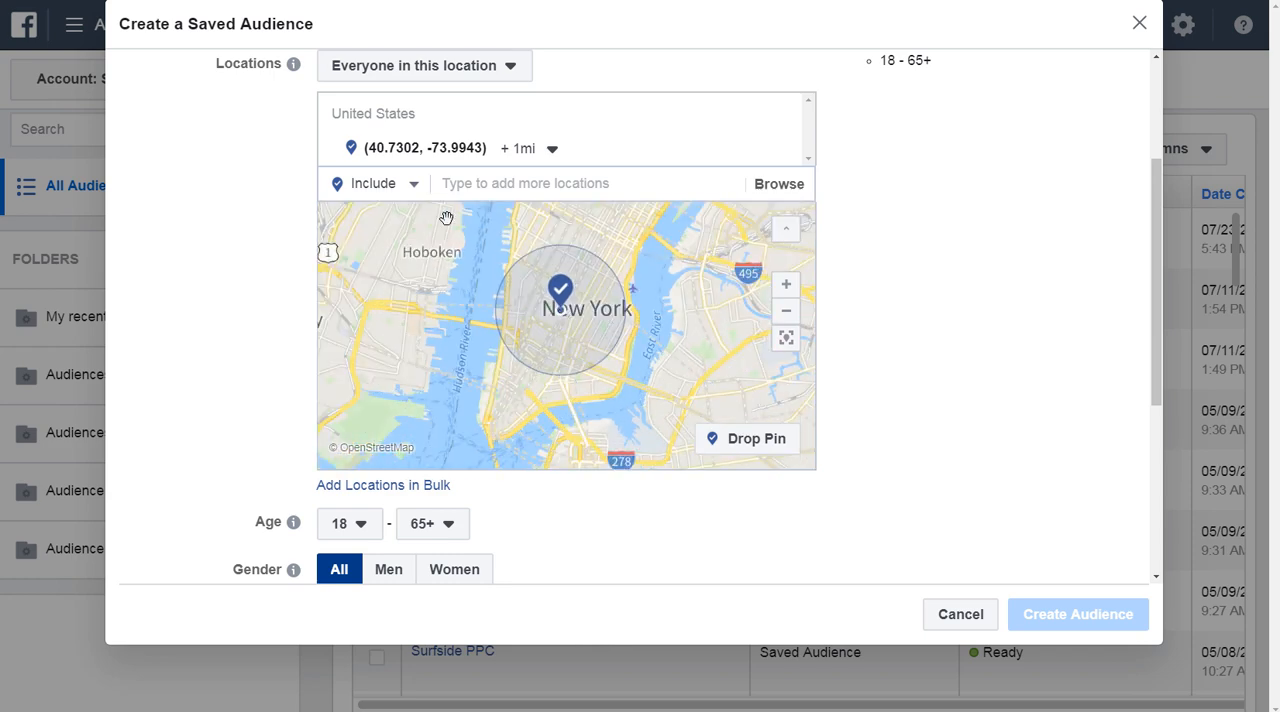
pyautogui.click(380, 188)
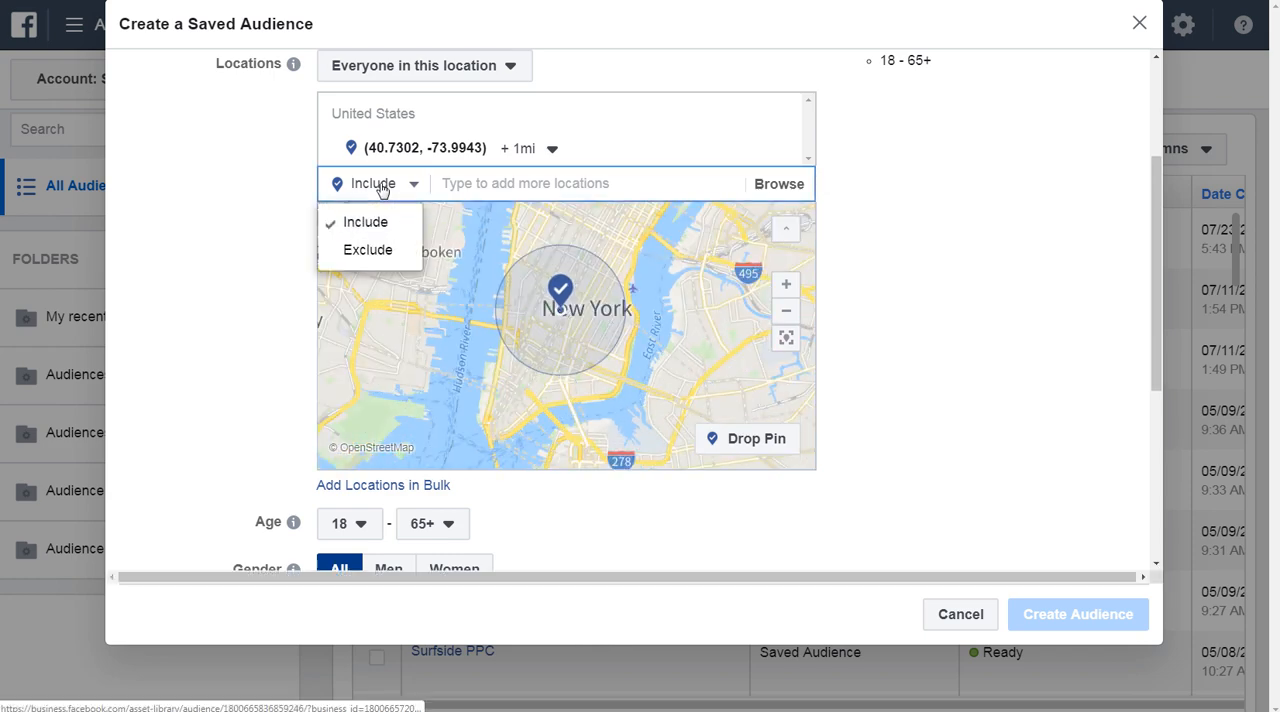
pyautogui.click(381, 252)
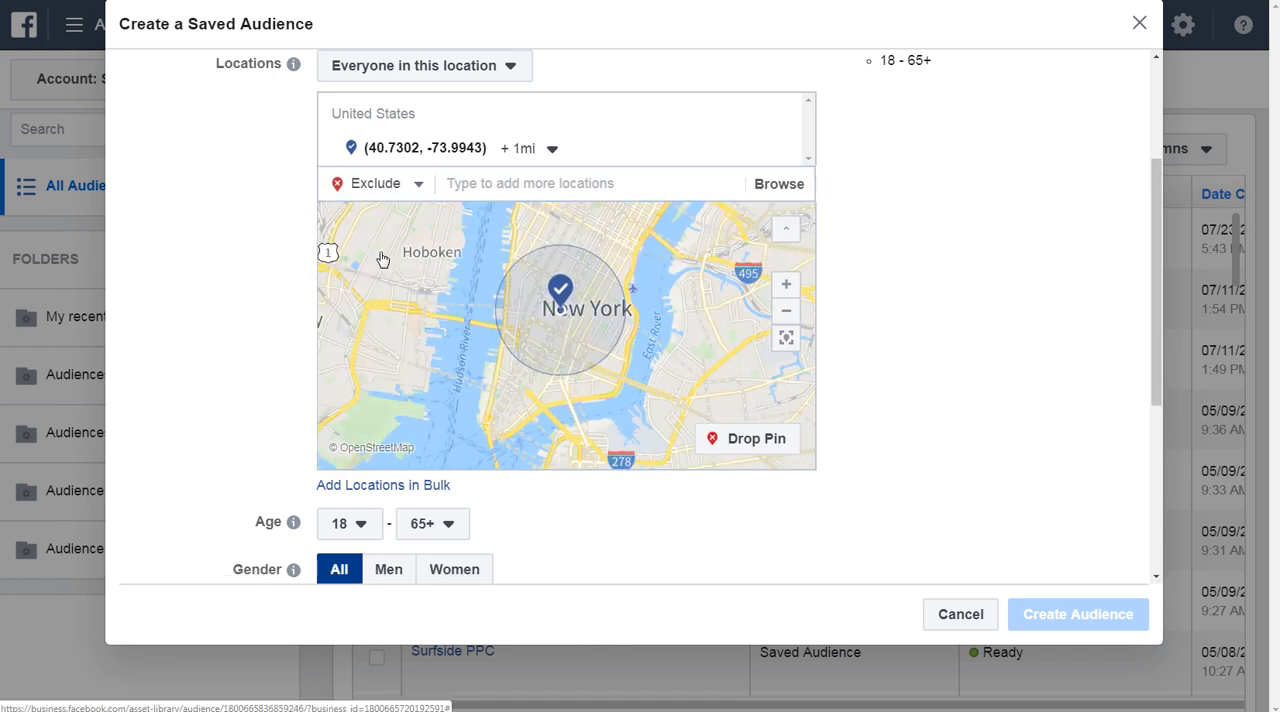
pyautogui.click(742, 440)
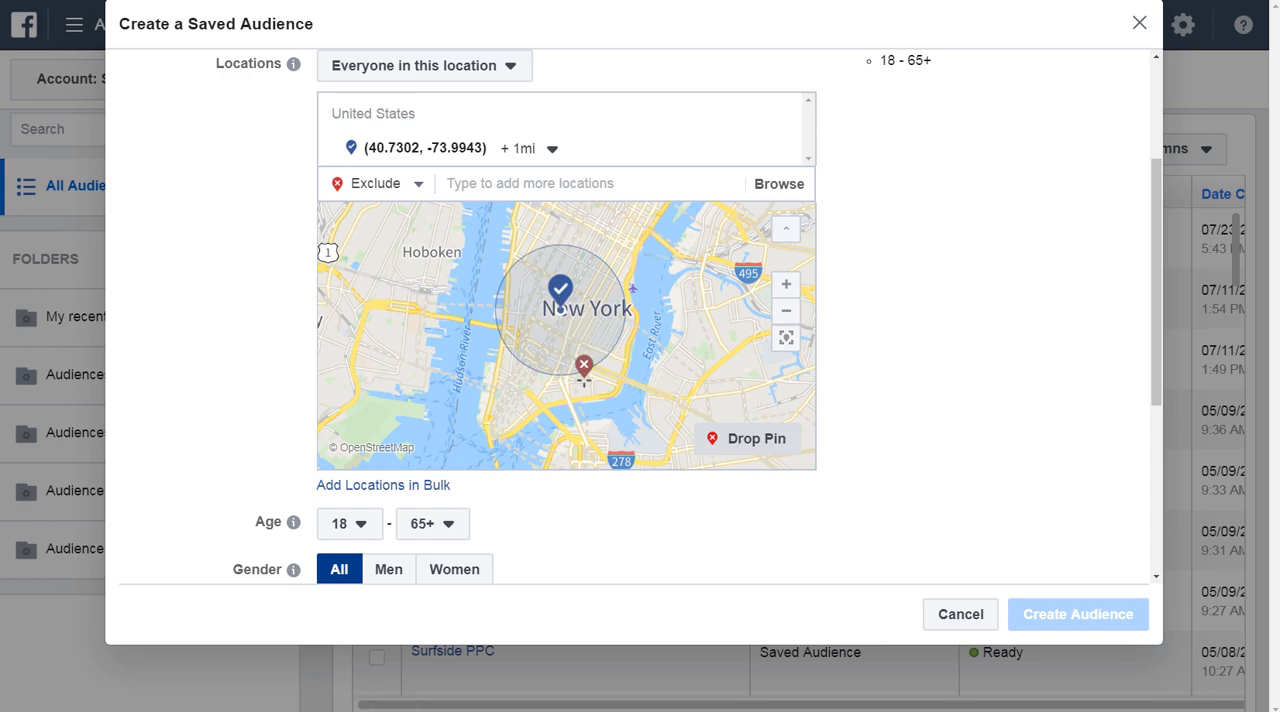
pyautogui.click(598, 378)
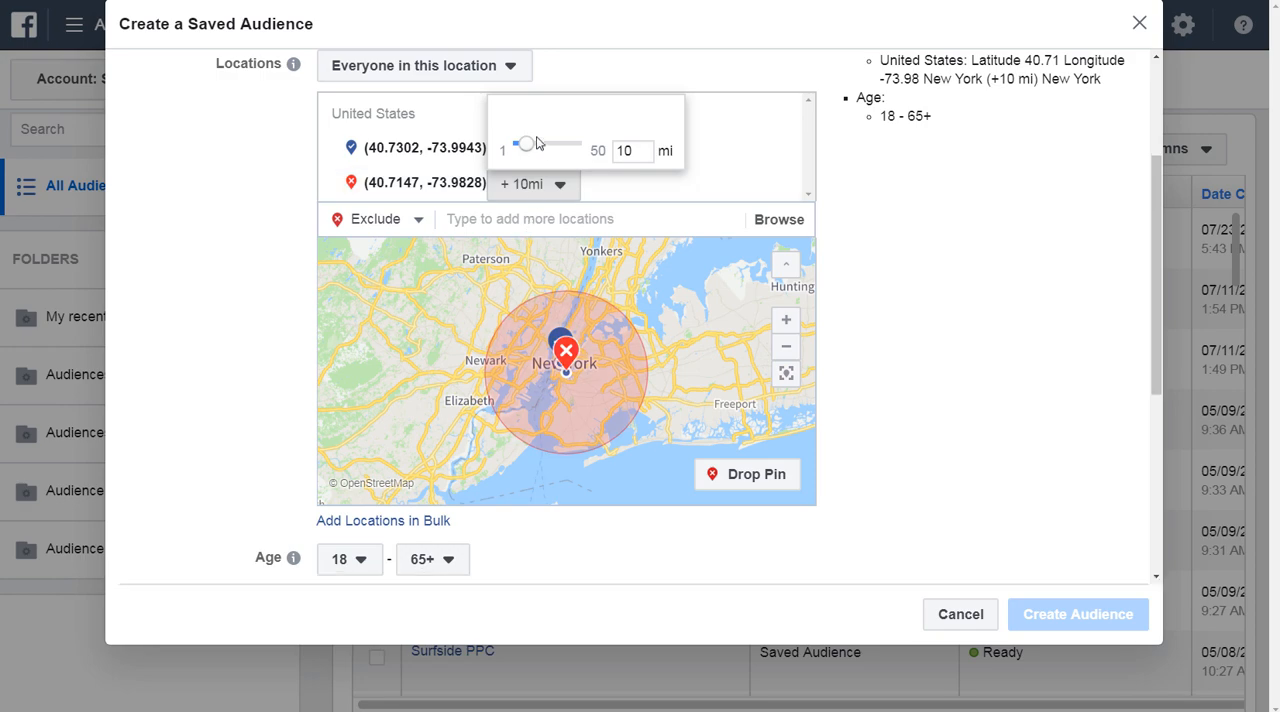
pyautogui.moveTo(522, 146); pyautogui.dragTo(505, 148)
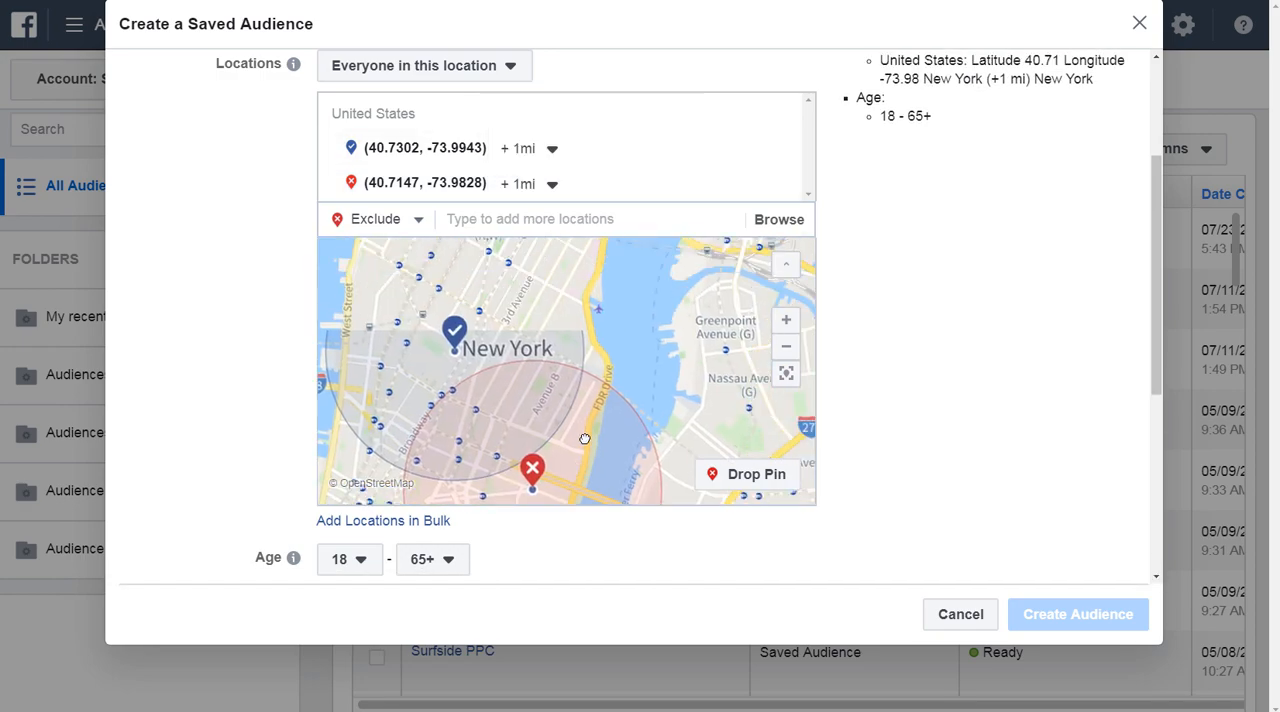
# Surround the included pin with 1 mi excluded pins at about 40.7376, -73.9719; 40.7475, -73.9994; and 40.7272, -74.0157.
pyautogui.click(735, 474)
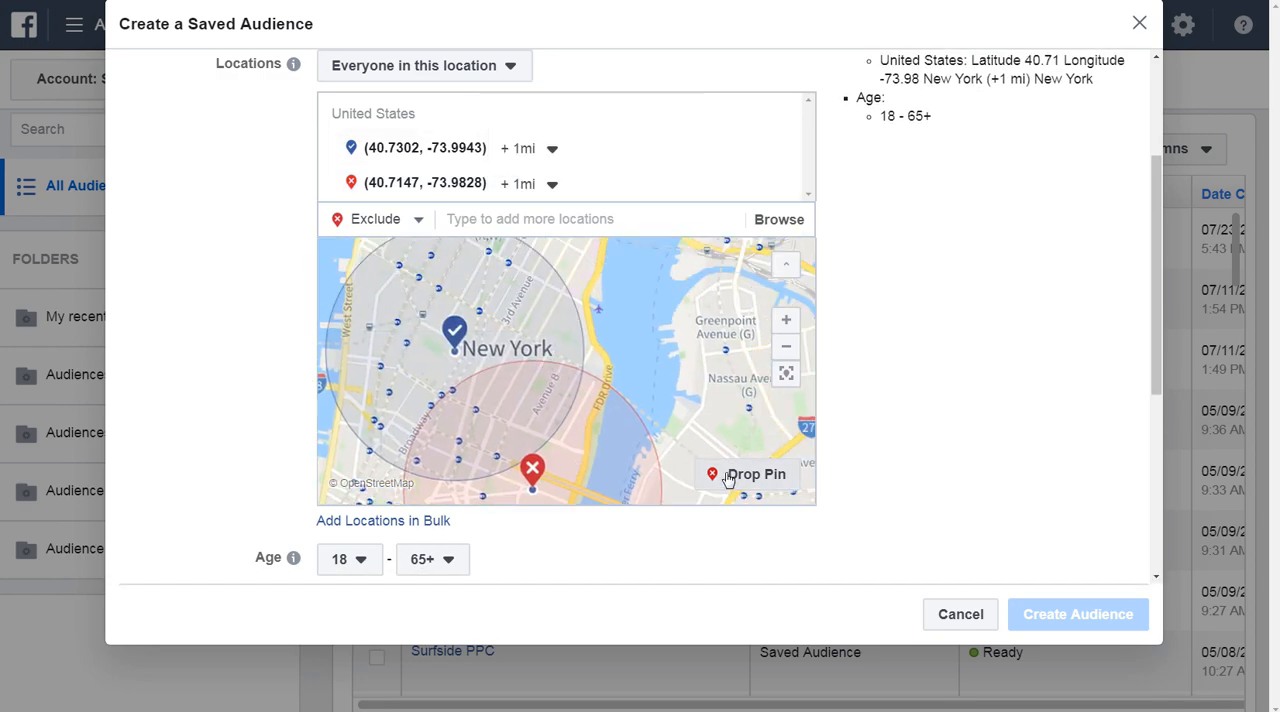
pyautogui.click(606, 286)
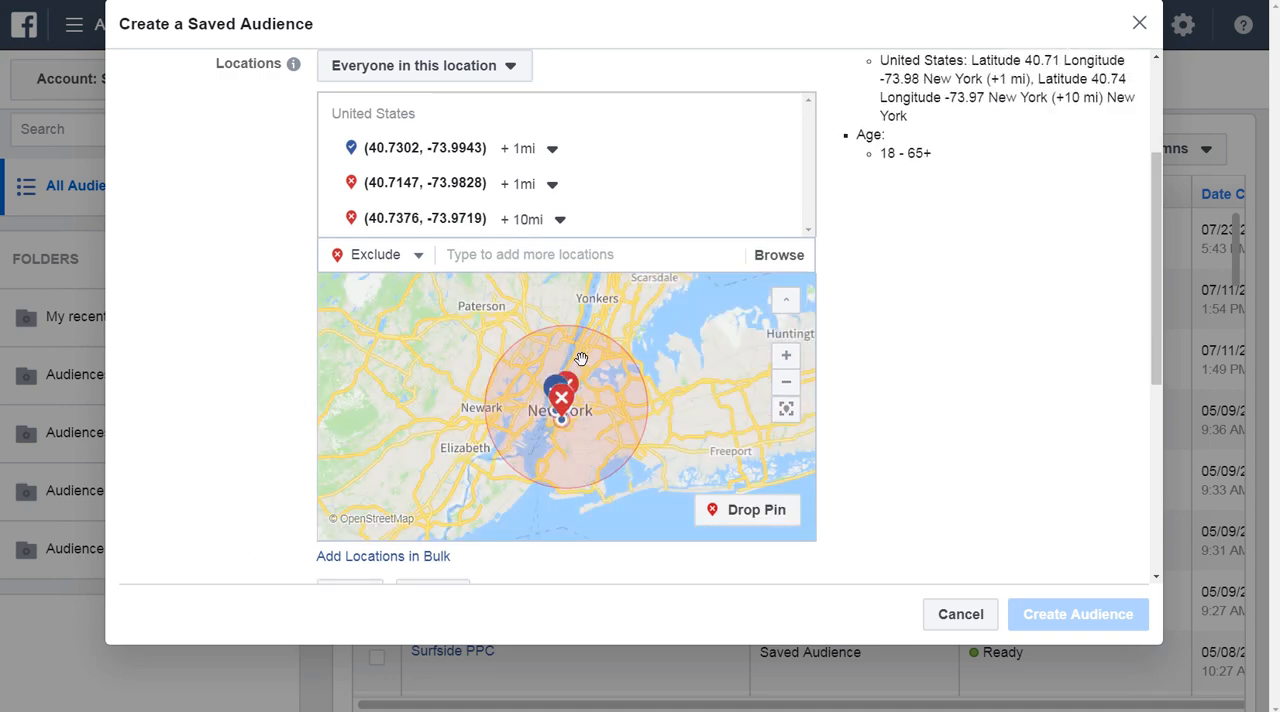
pyautogui.click(525, 219)
pyautogui.moveTo(527, 287); pyautogui.dragTo(513, 287)
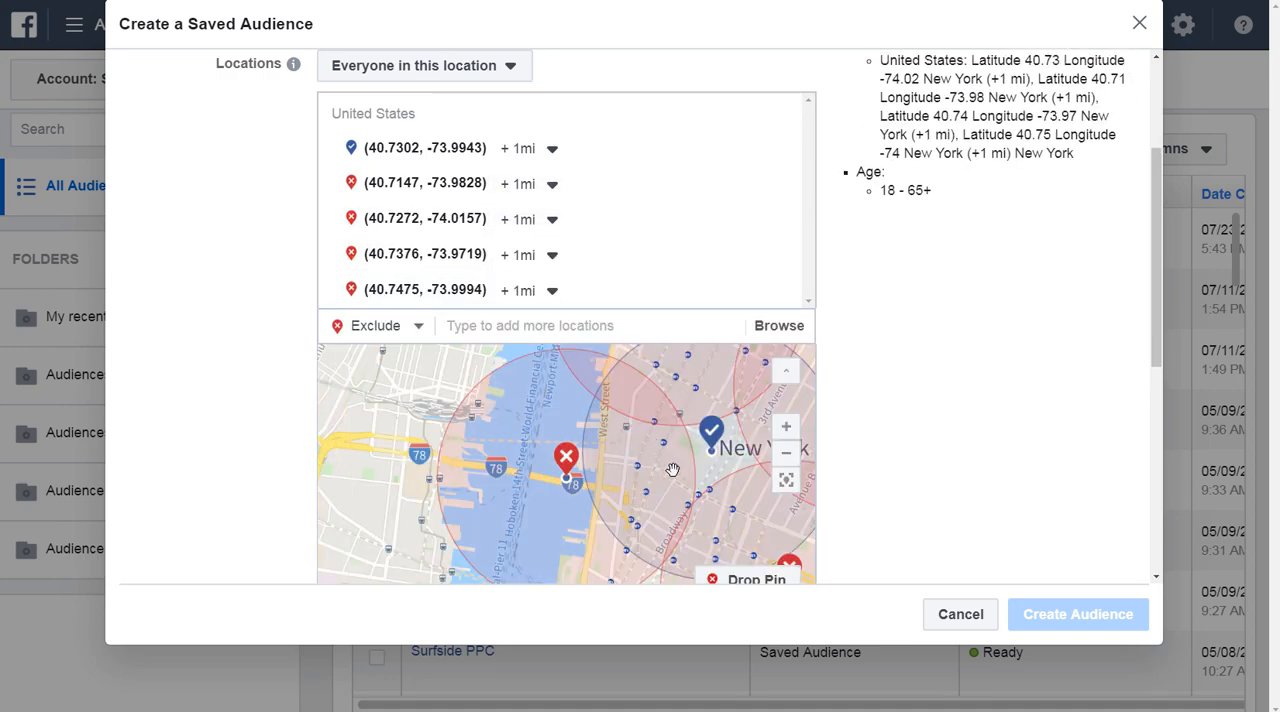
# Inspect the area around the included pin left outside the exclusion circles, then remove all the United States locations.
pyautogui.scroll(2, 638, 390)
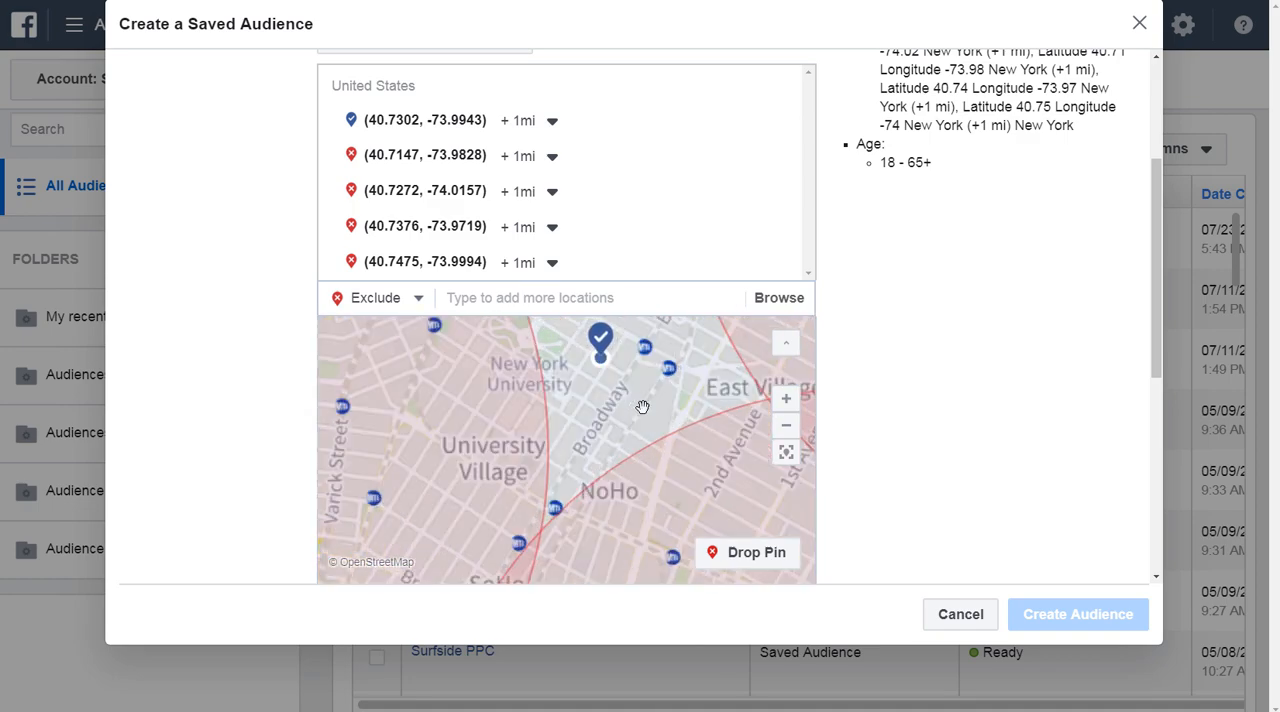
pyautogui.moveTo(623, 389); pyautogui.dragTo(623, 463)
pyautogui.scroll(2, 625, 466)
pyautogui.scroll(-2, 625, 466)
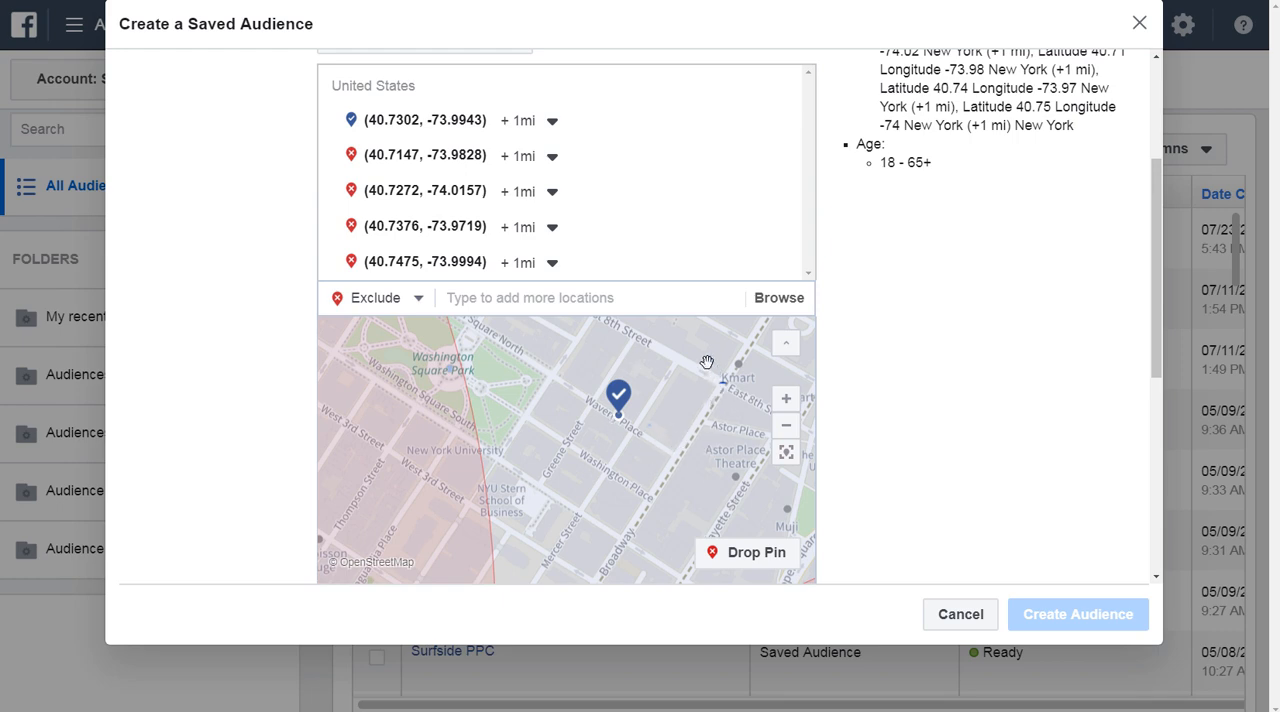
pyautogui.moveTo(695, 434); pyautogui.dragTo(565, 436)
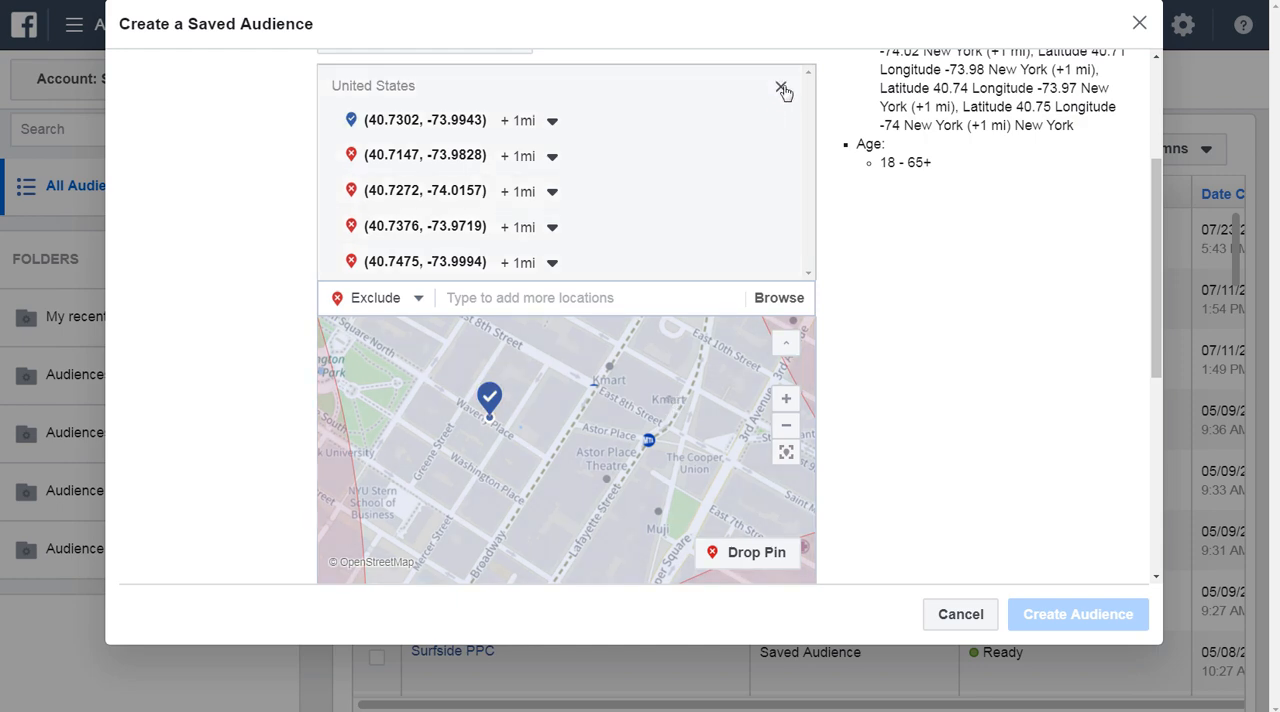
pyautogui.click(779, 87)
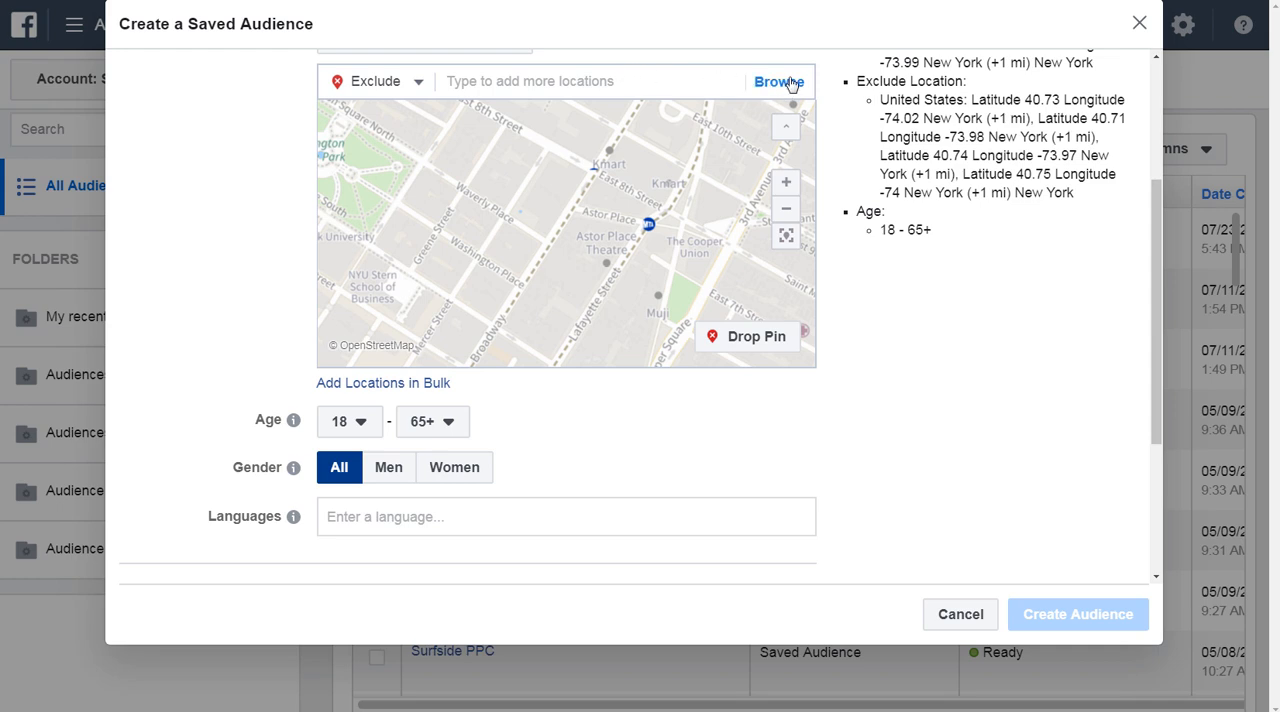
# View the Tri-State Area list among the saved locations, then close the location list without selecting anything.
pyautogui.click(789, 82)
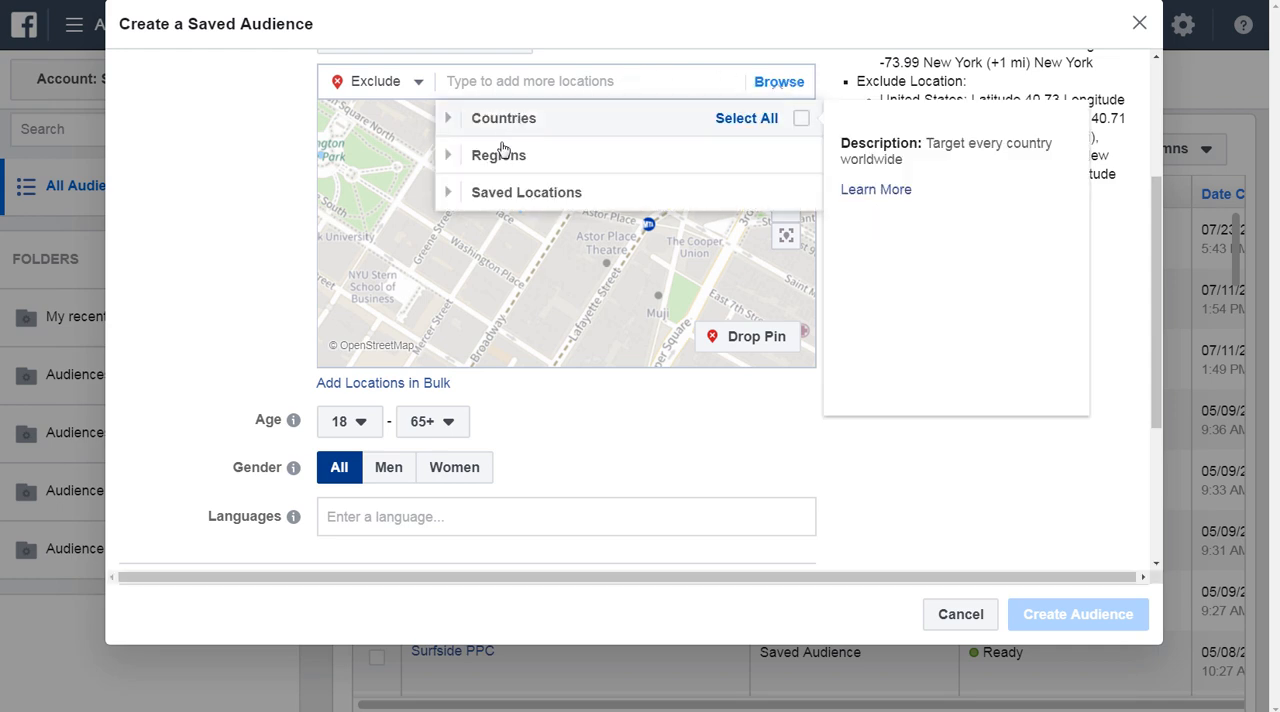
pyautogui.click(449, 194)
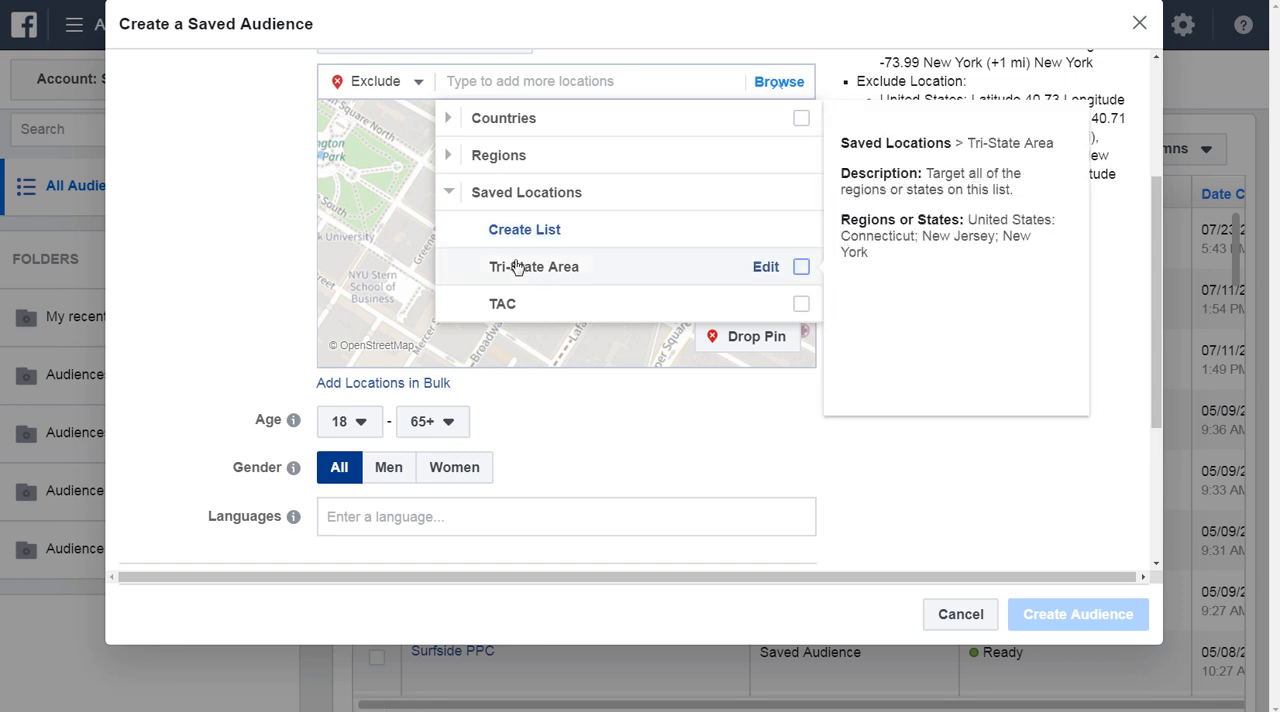
pyautogui.click(275, 266)
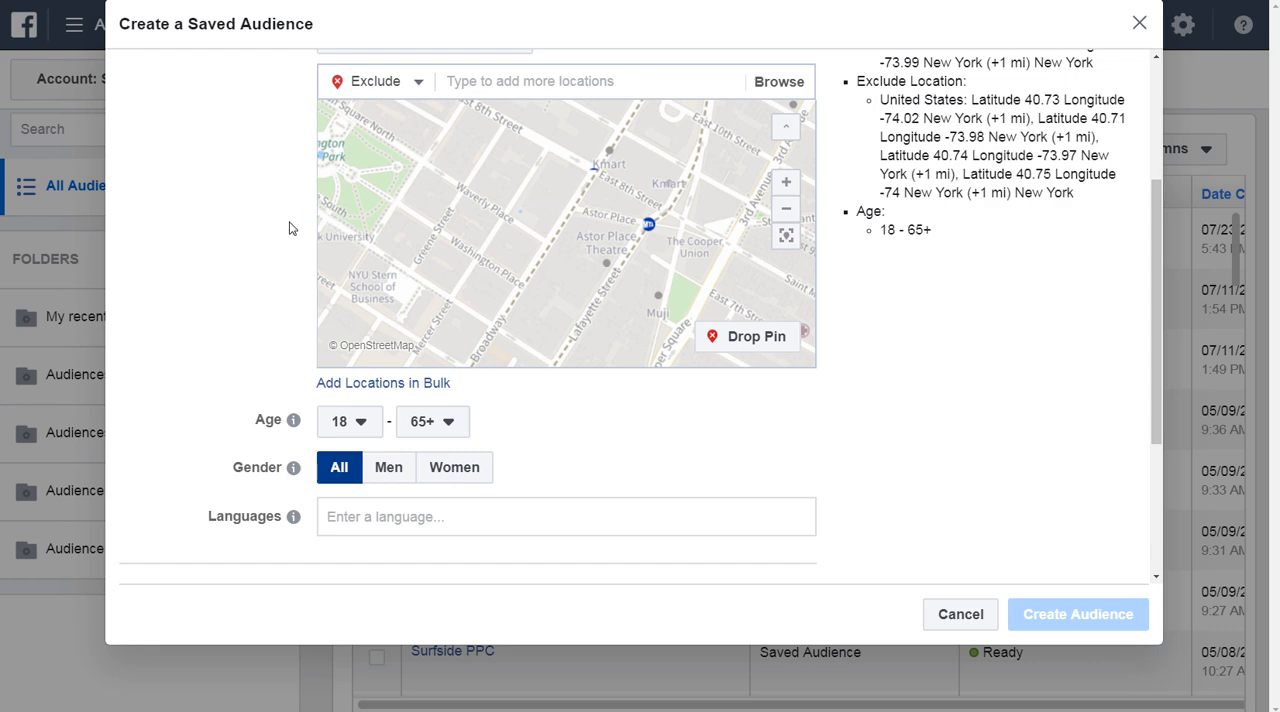
# Include the state of New York as a location and set the targeting to people who live in this location.
pyautogui.scroll(2, 289, 228)
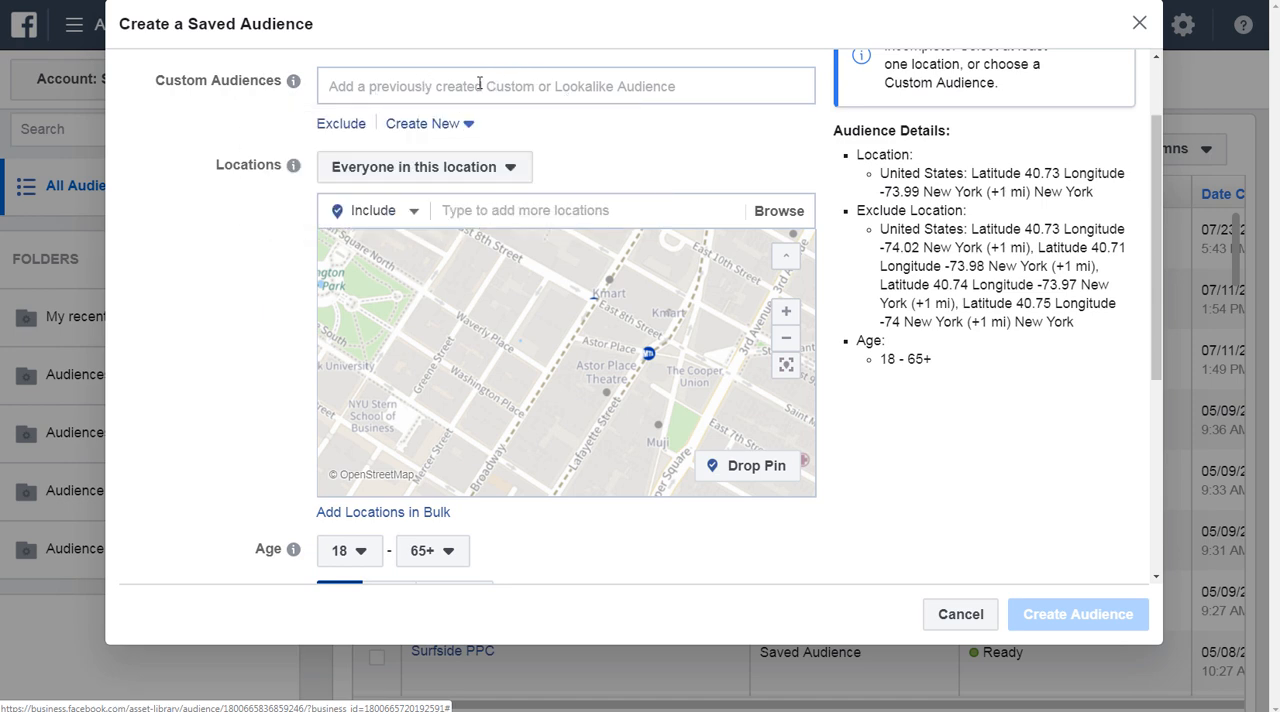
pyautogui.click(491, 208)
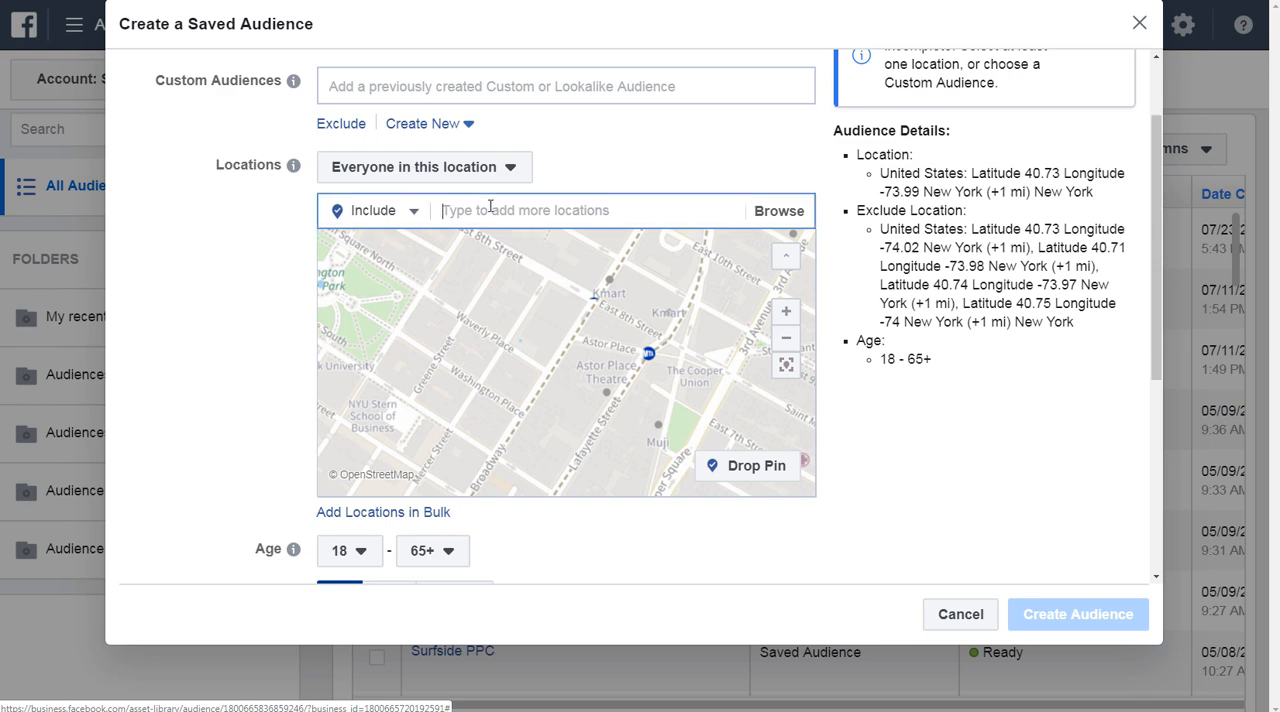
pyautogui.write('new york')
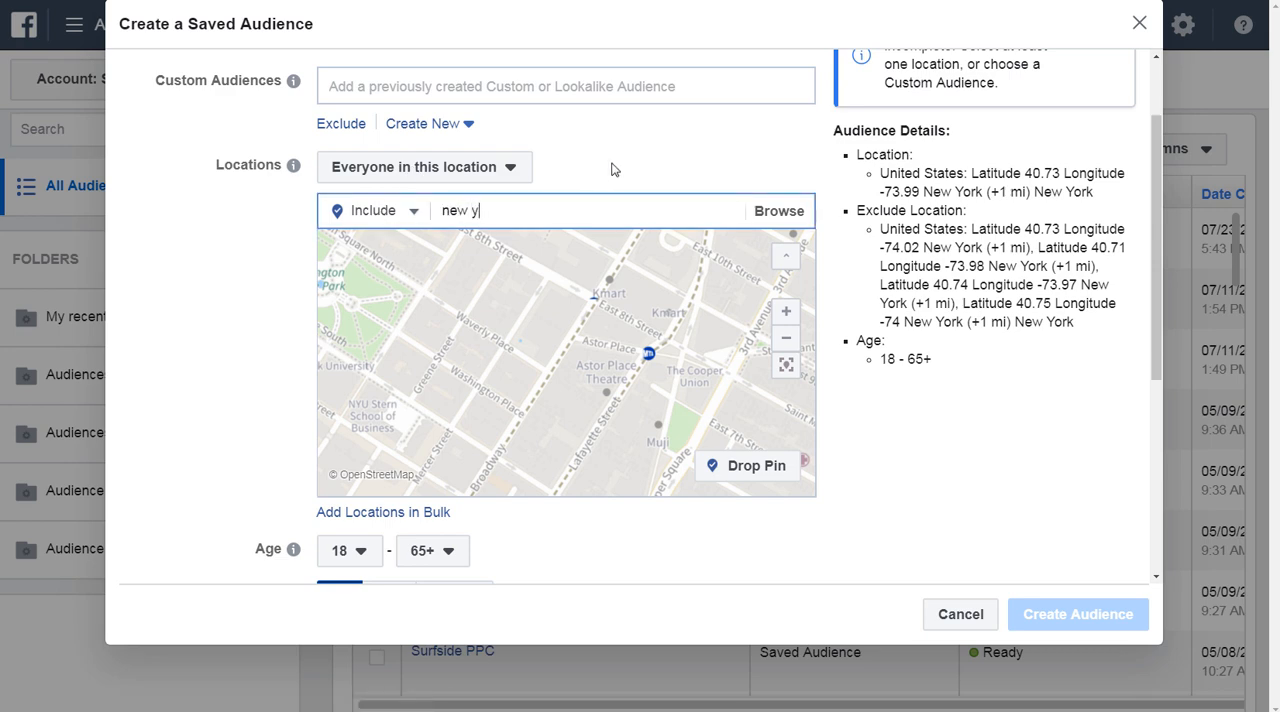
pyautogui.press('Return')
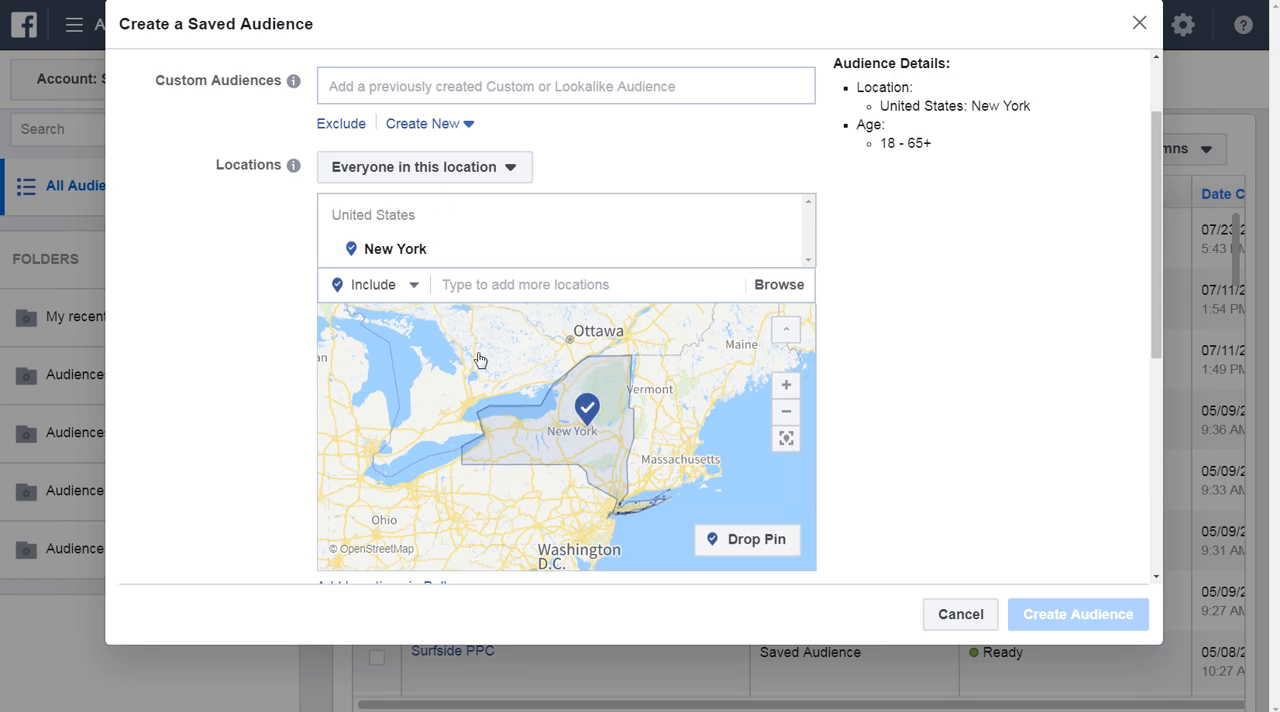
pyautogui.click(441, 167)
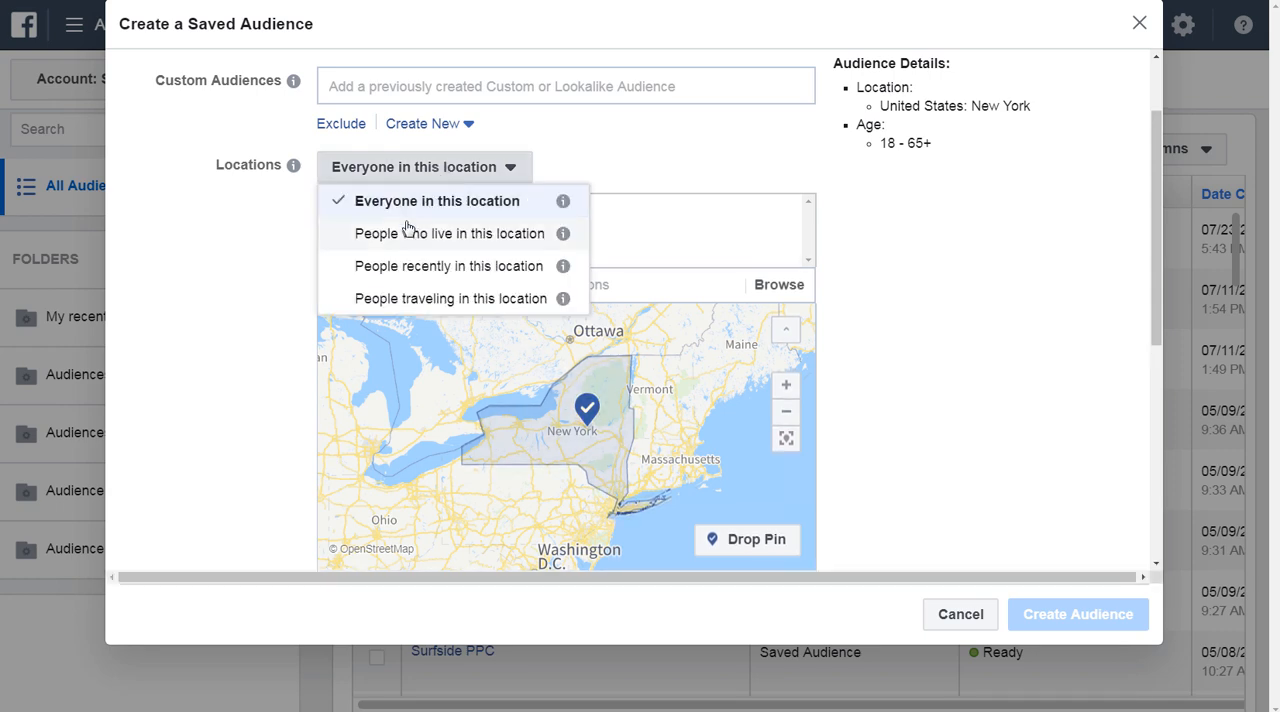
pyautogui.click(449, 234)
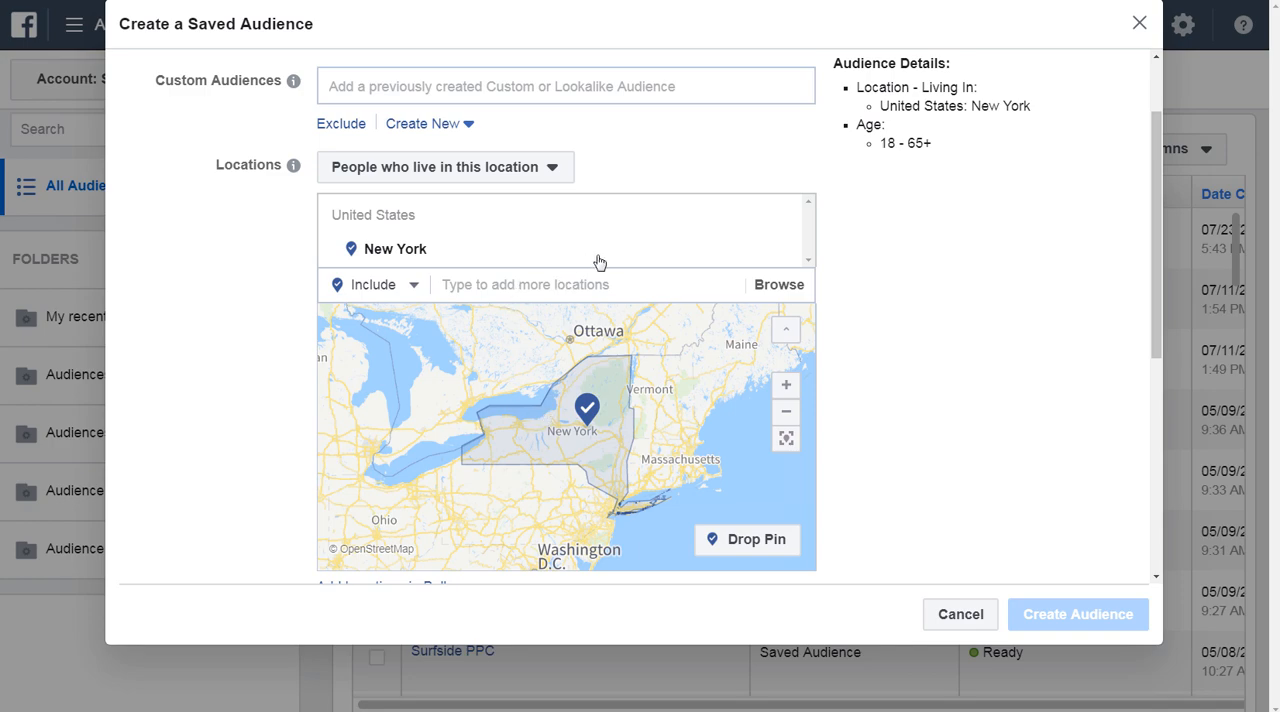
# Remove New York from the locations and include the city of Cincinnati, Ohio, United States.
pyautogui.click(781, 251)
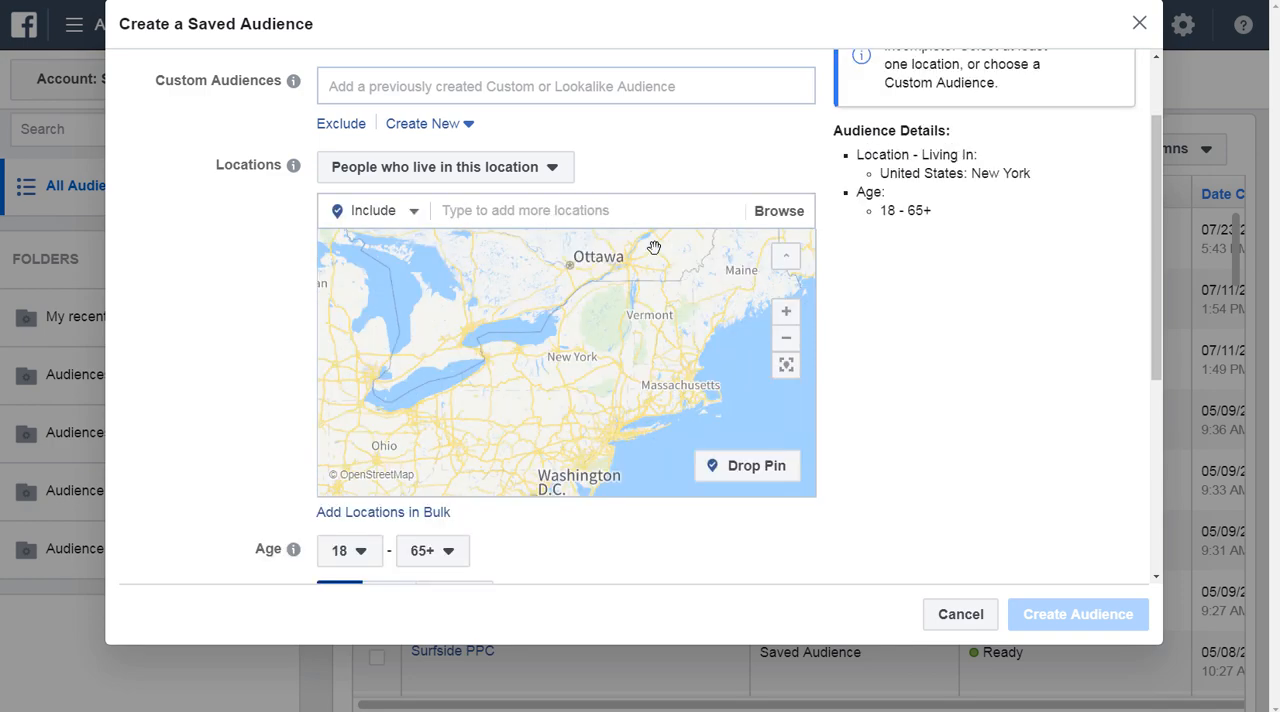
pyautogui.click(586, 208)
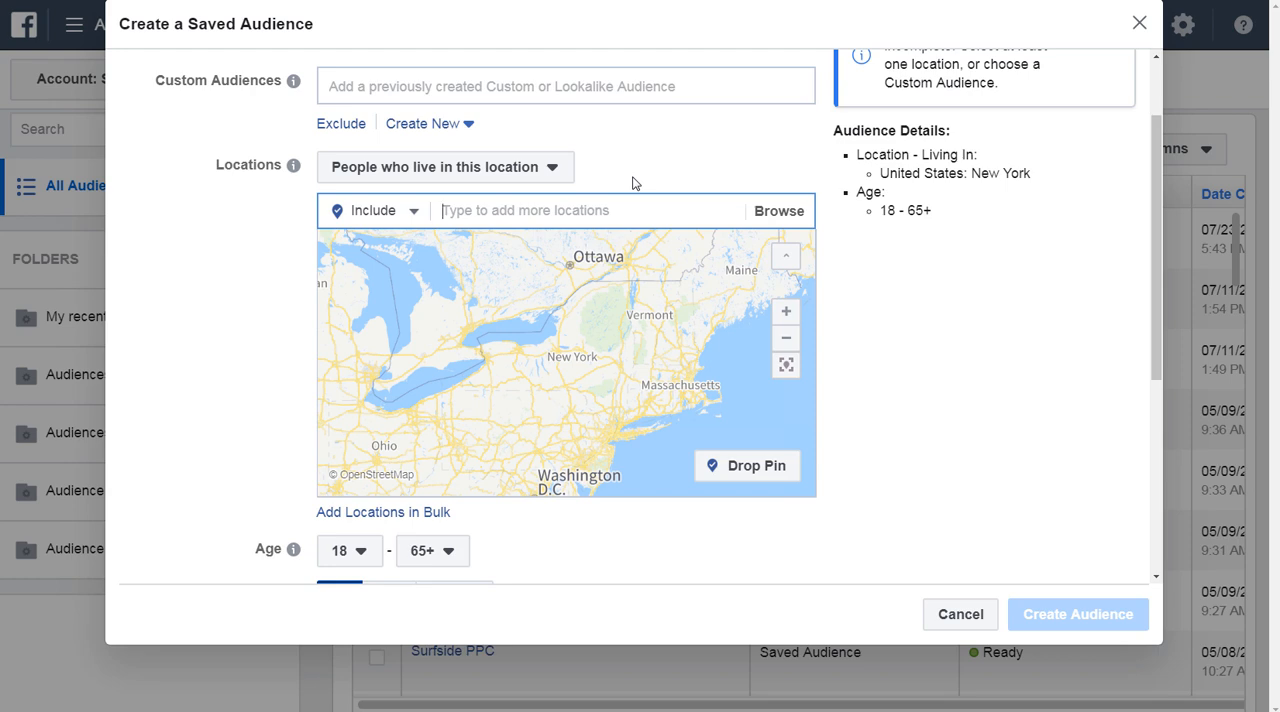
pyautogui.write('cinci')
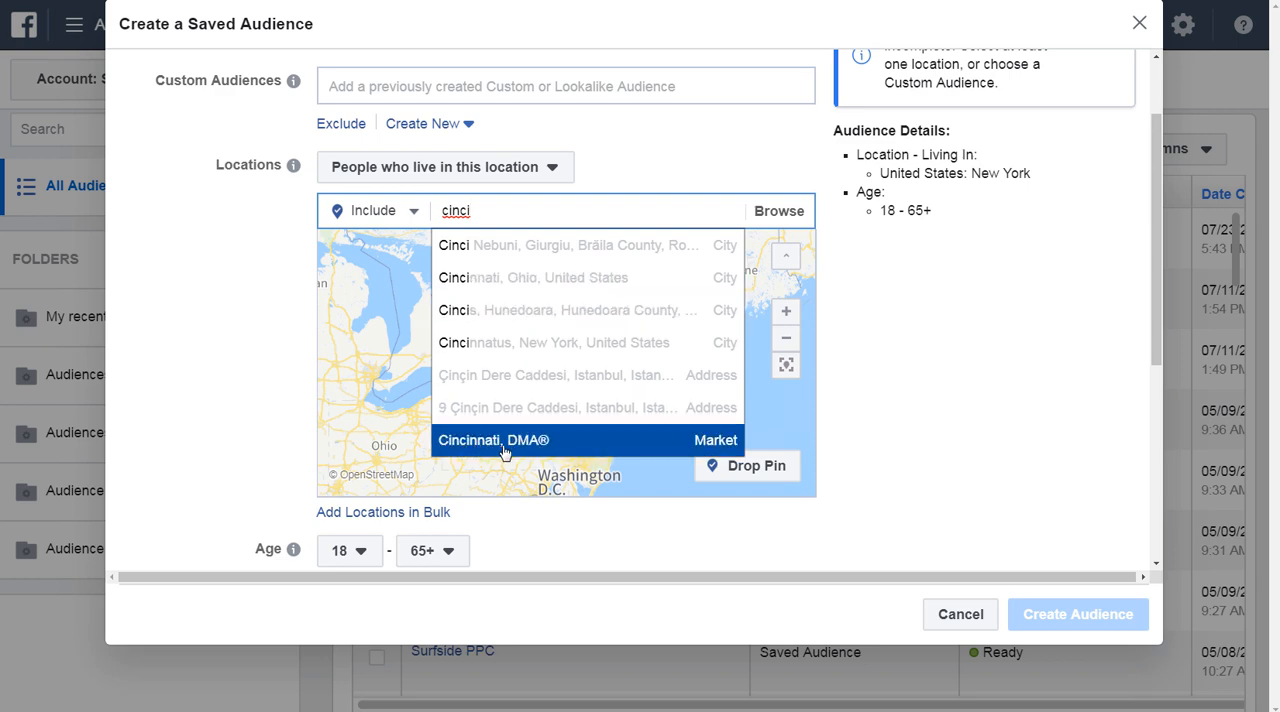
pyautogui.click(506, 284)
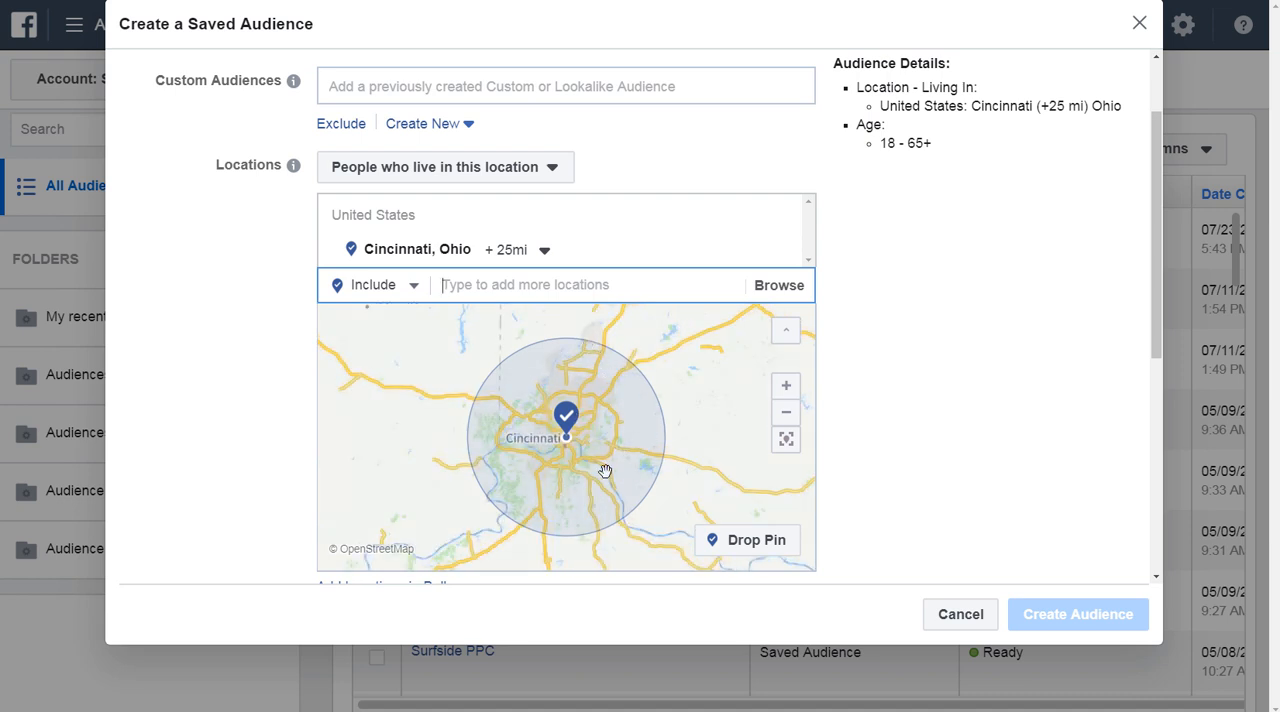
# Set the radius around Cincinnati, Ohio to 10 mi.
pyautogui.click(529, 260)
pyautogui.moveTo(554, 384); pyautogui.dragTo(526, 383)
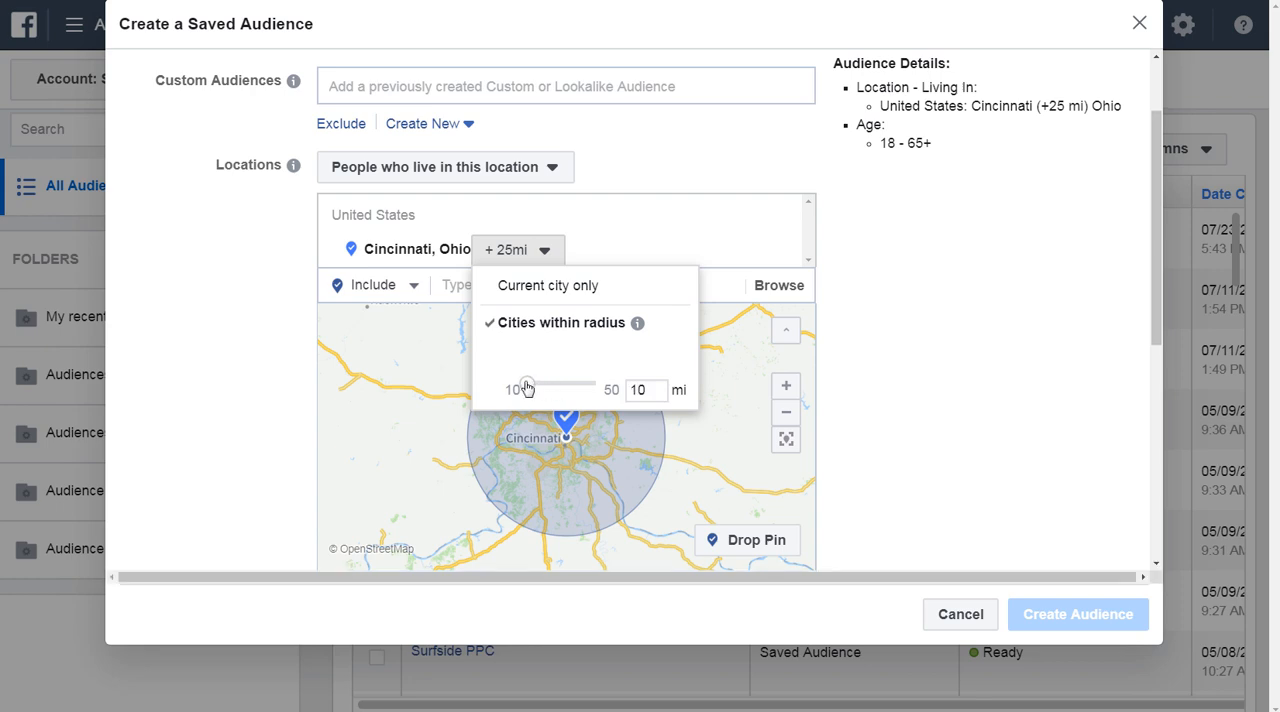
pyautogui.click(211, 382)
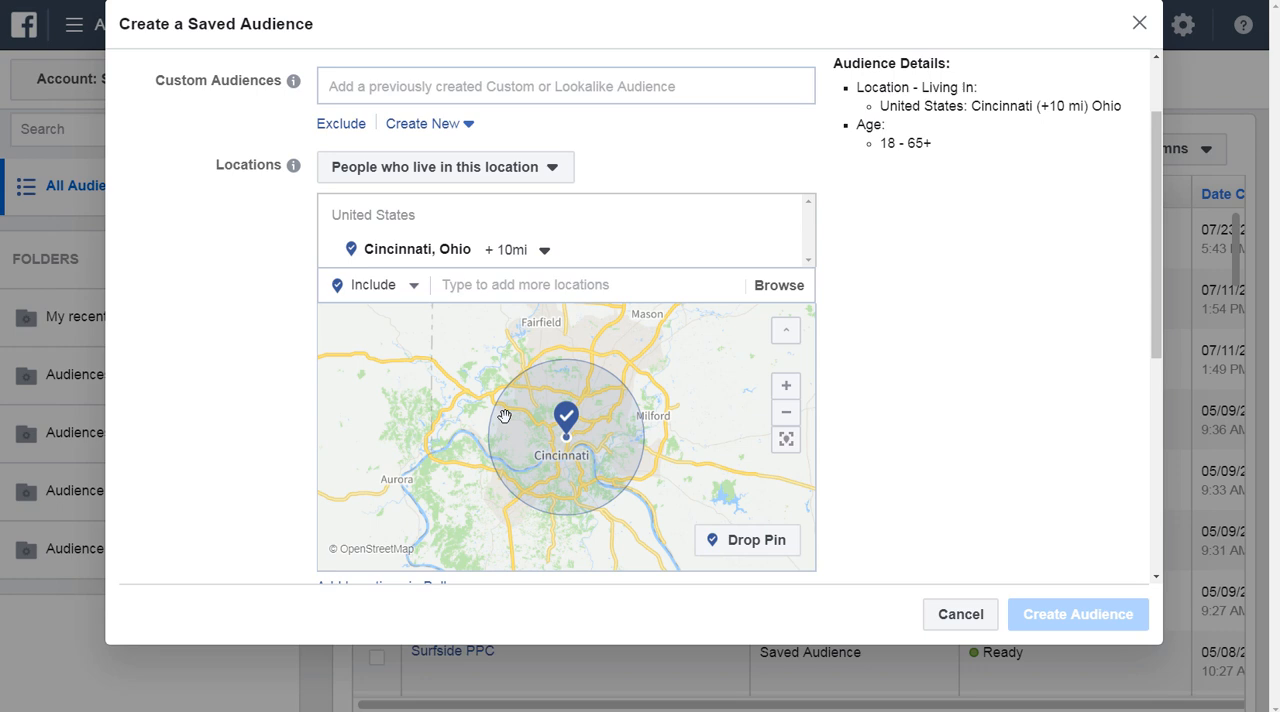
pyautogui.scroll(-3, 285, 385)
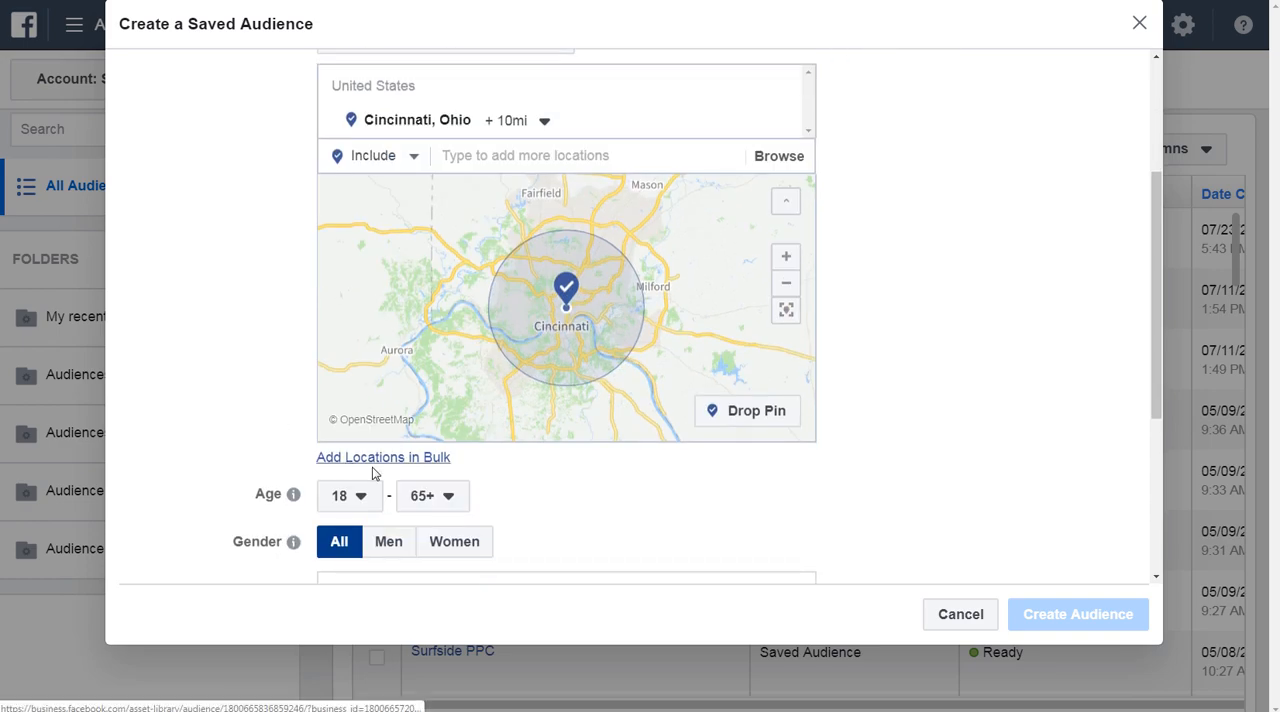